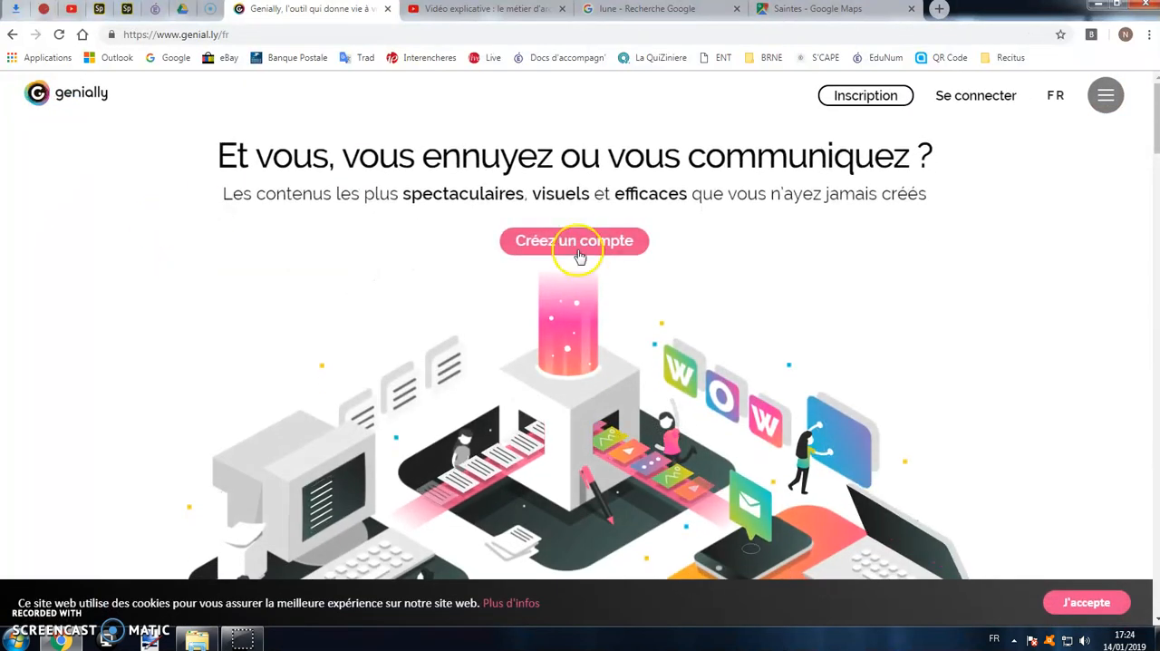
View the account registration form and return to the Genially home page.
left_click(577, 243)
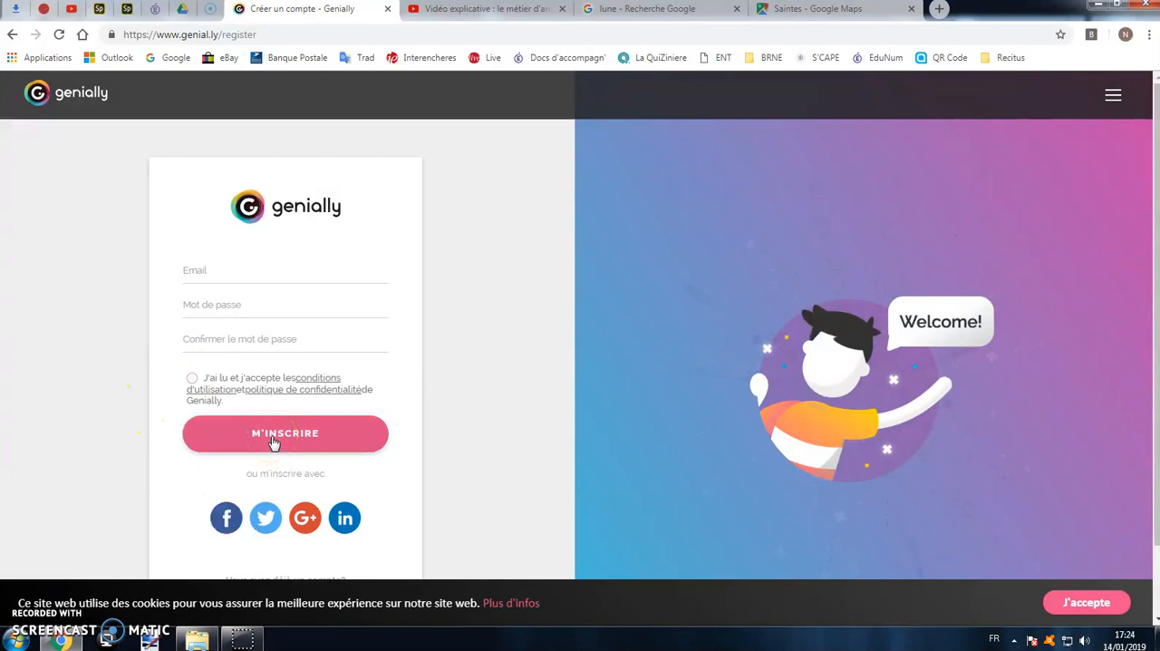
left_click(14, 35)
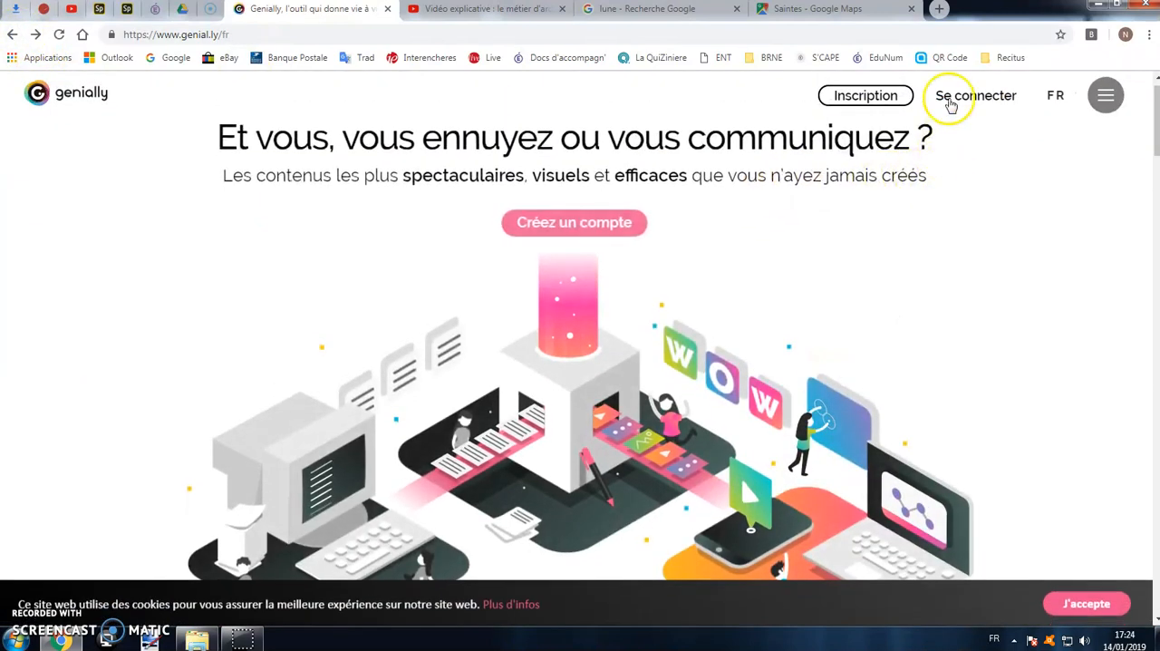
Log in to the existing account with its e-mail and account password.
left_click(947, 98)
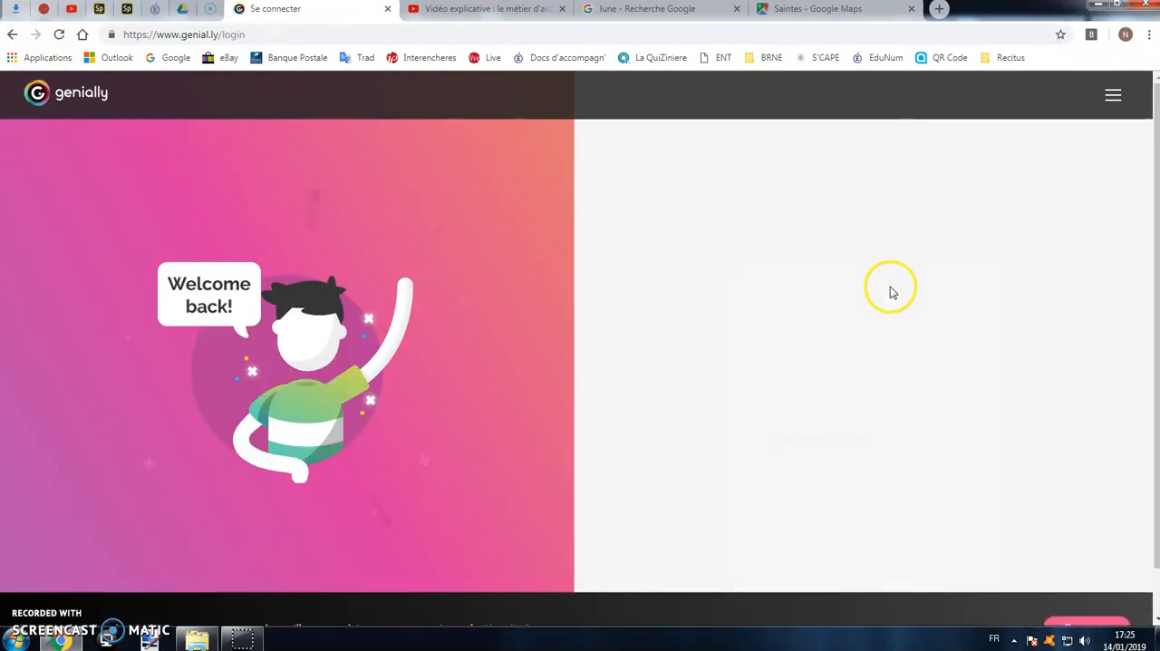
left_click(862, 270)
left_click(928, 326)
left_click(846, 309)
type("•")
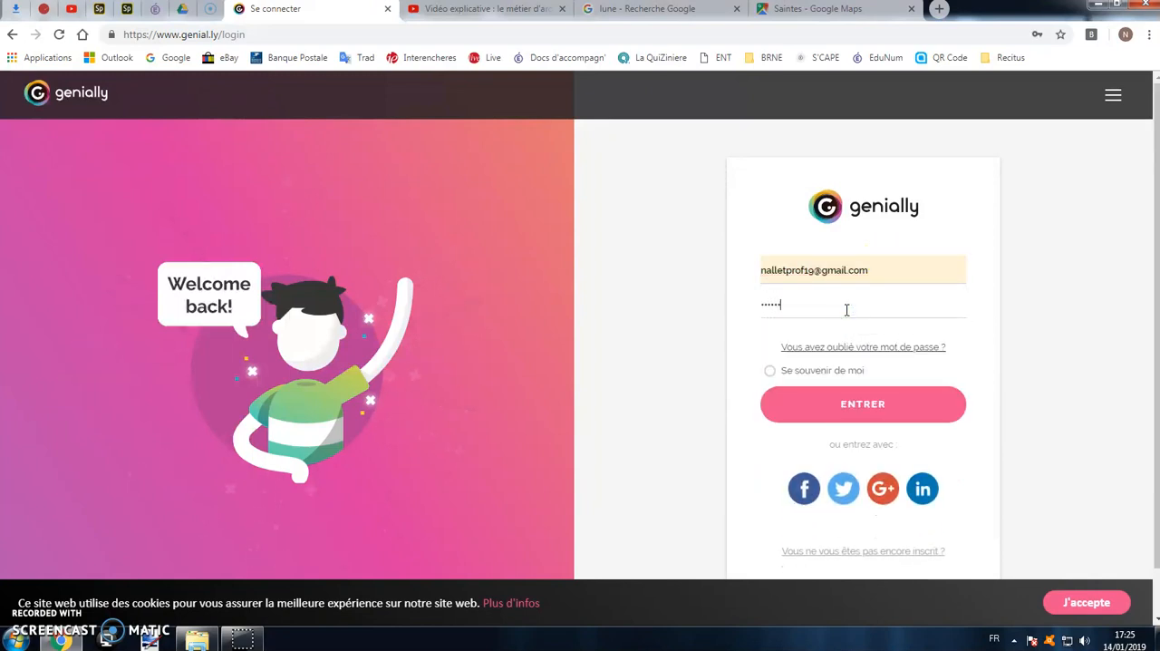
left_click(832, 399)
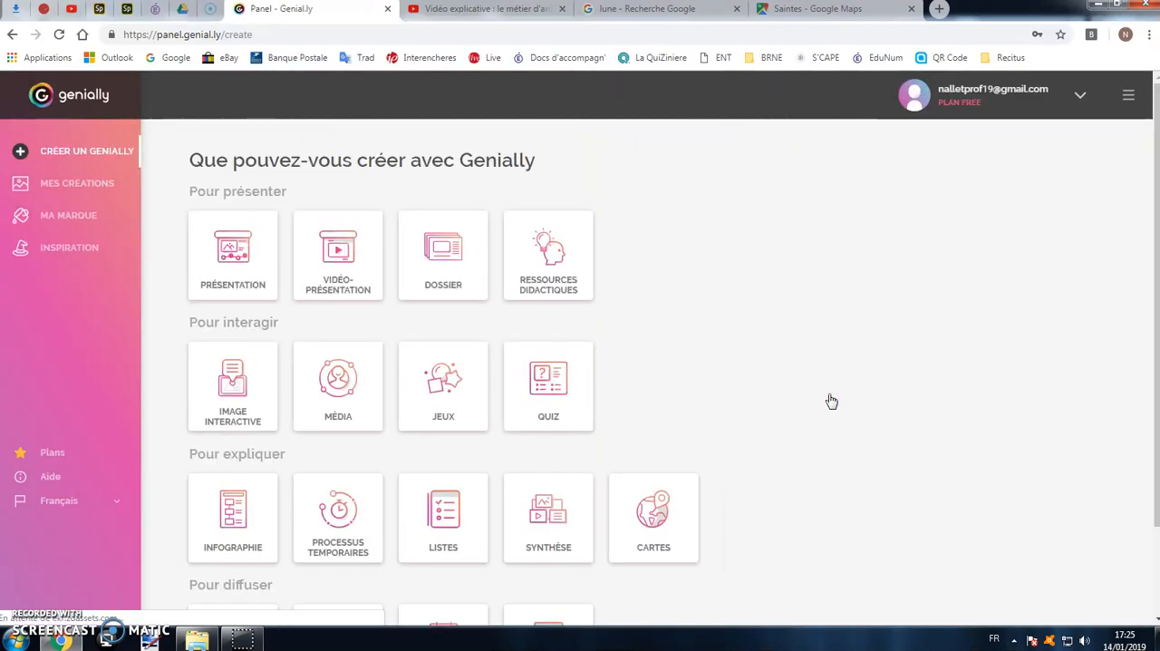
View the list of own creations and return to the choice of creation types.
left_click(8, 233)
left_click(21, 184)
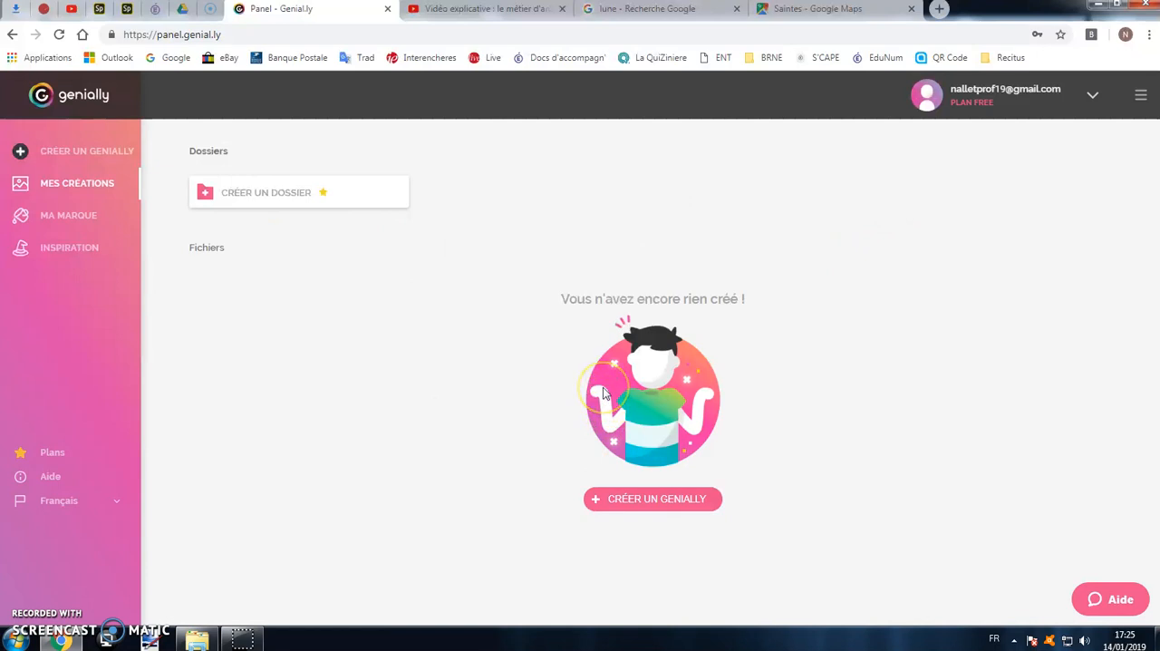
left_click(85, 159)
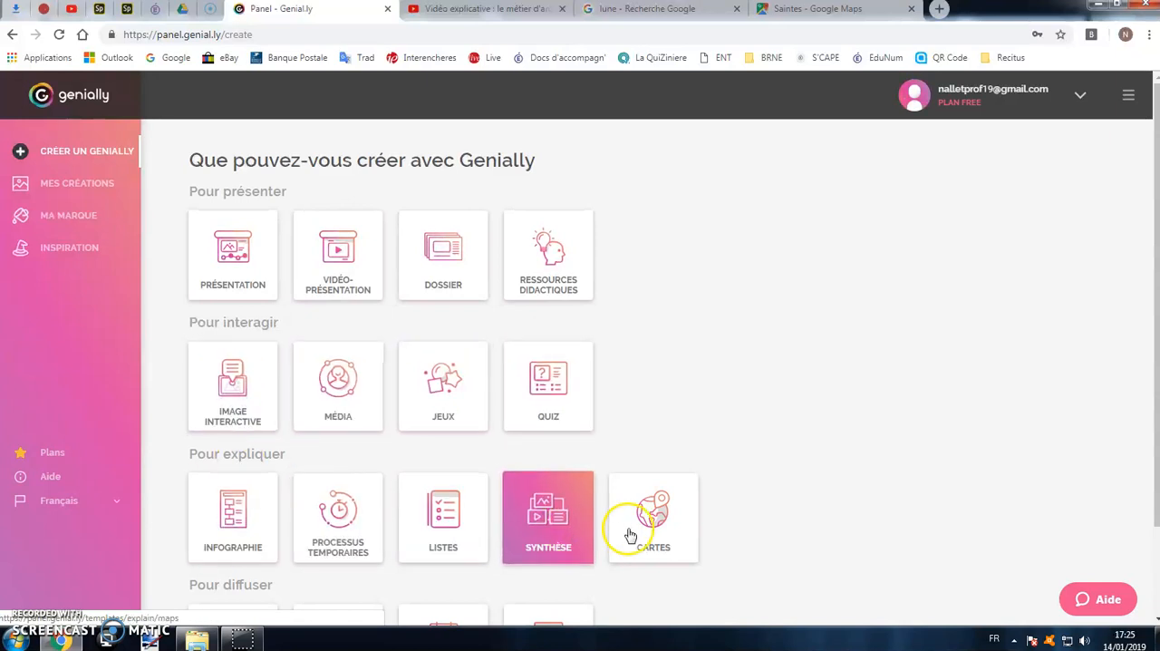
Among the presentation templates, preview Genial Presentation, close the preview and start a blank presentation instead.
left_click(243, 257)
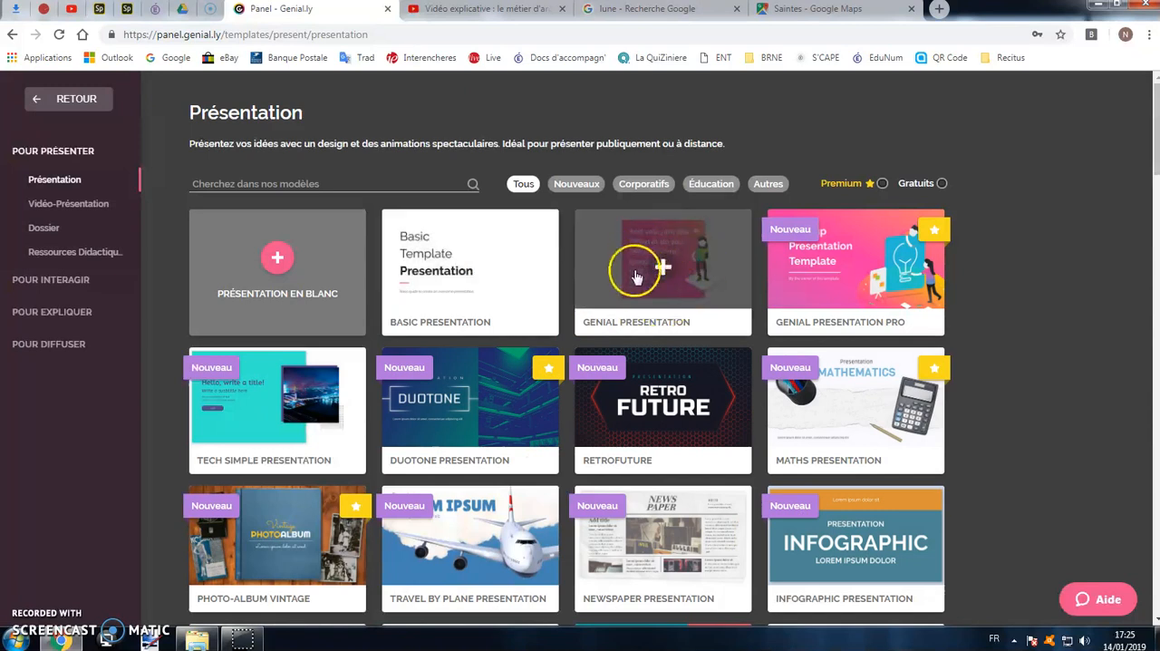
left_click(665, 272)
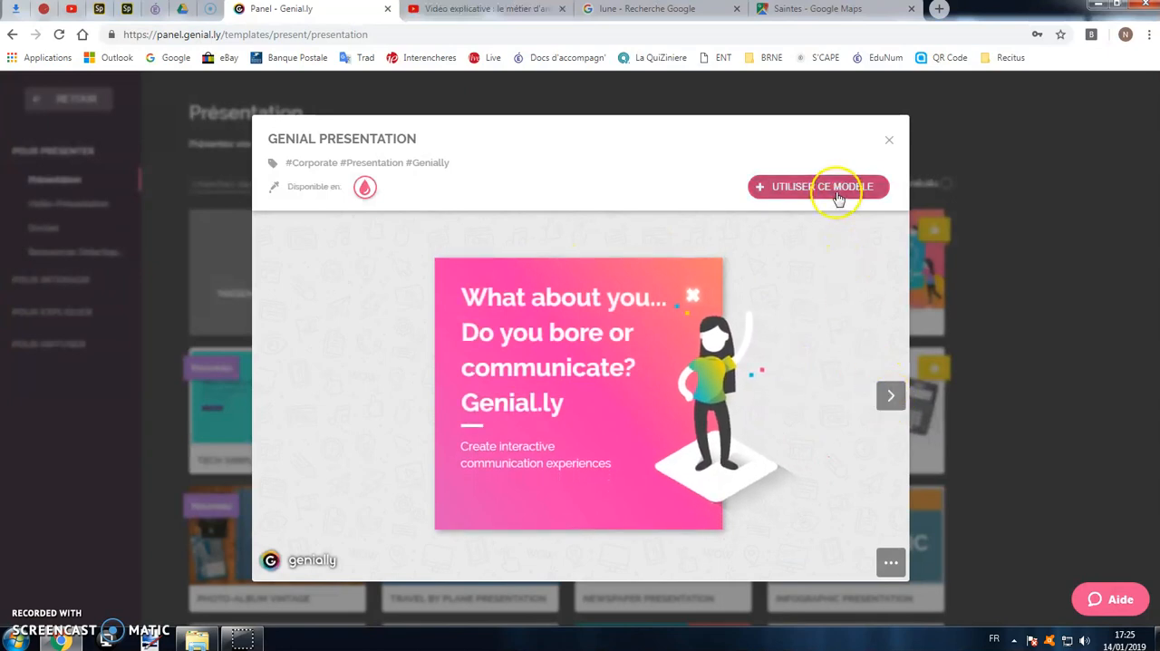
left_click(892, 141)
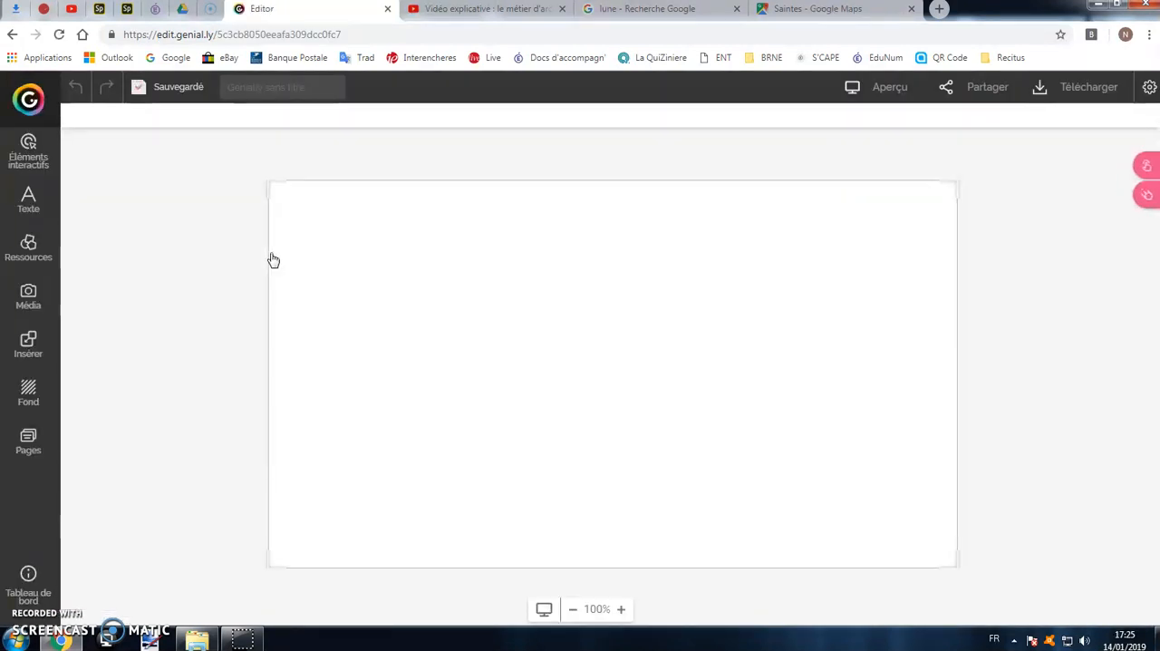
Add a second page to the presentation using the Blank page template.
left_click(28, 444)
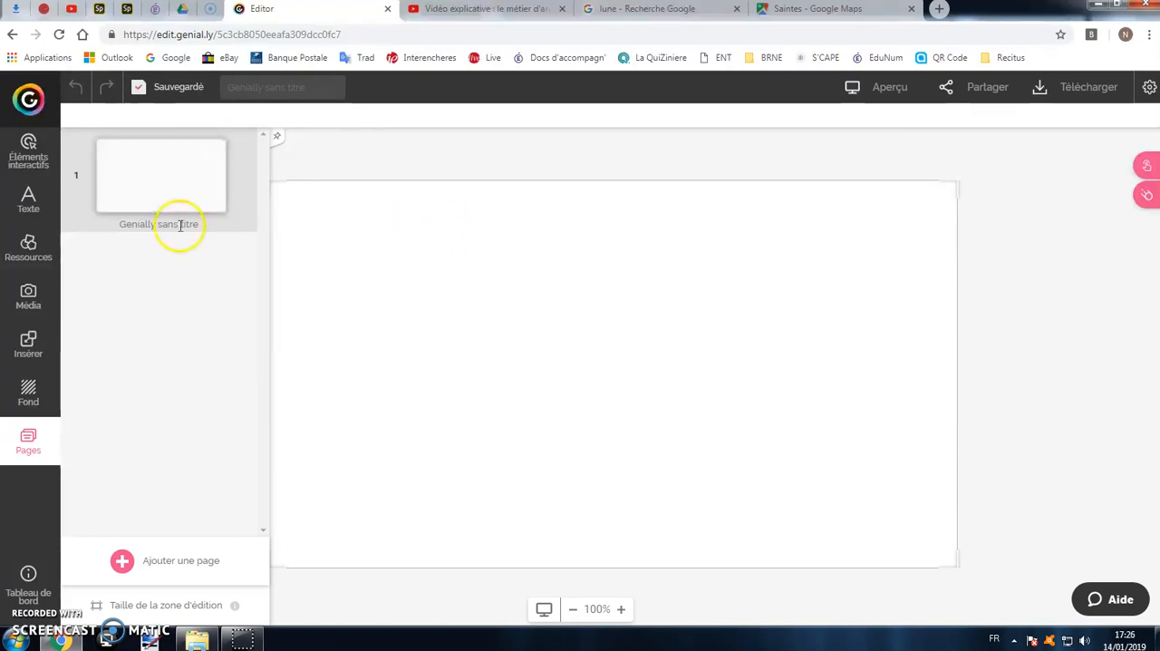
left_click(123, 560)
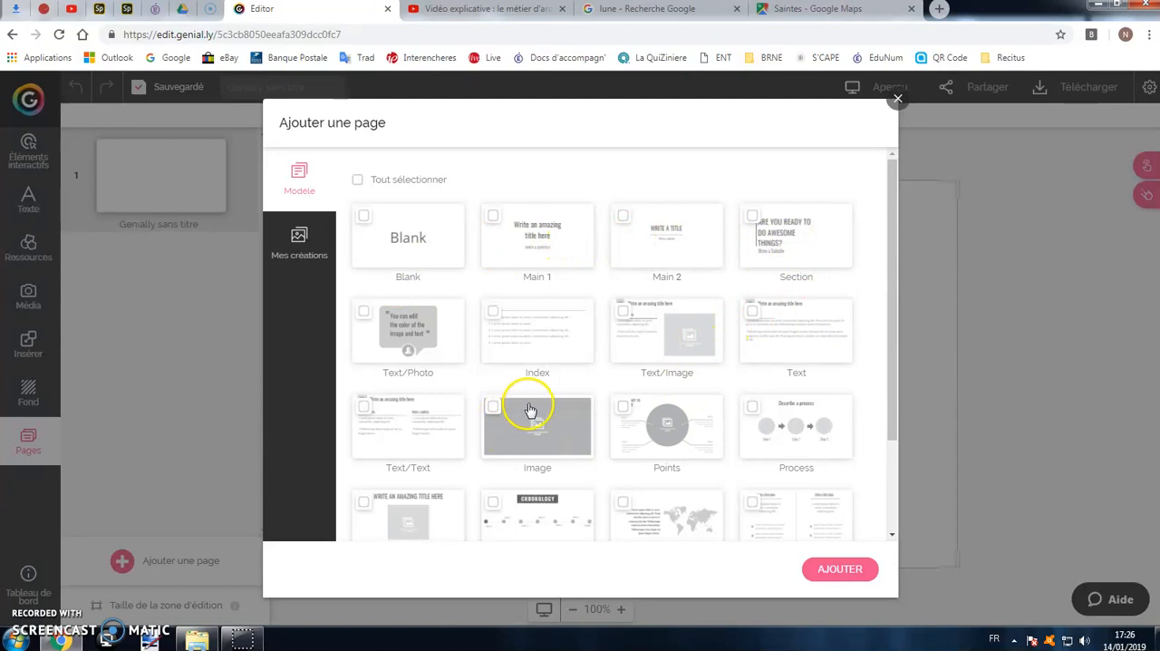
left_click(401, 237)
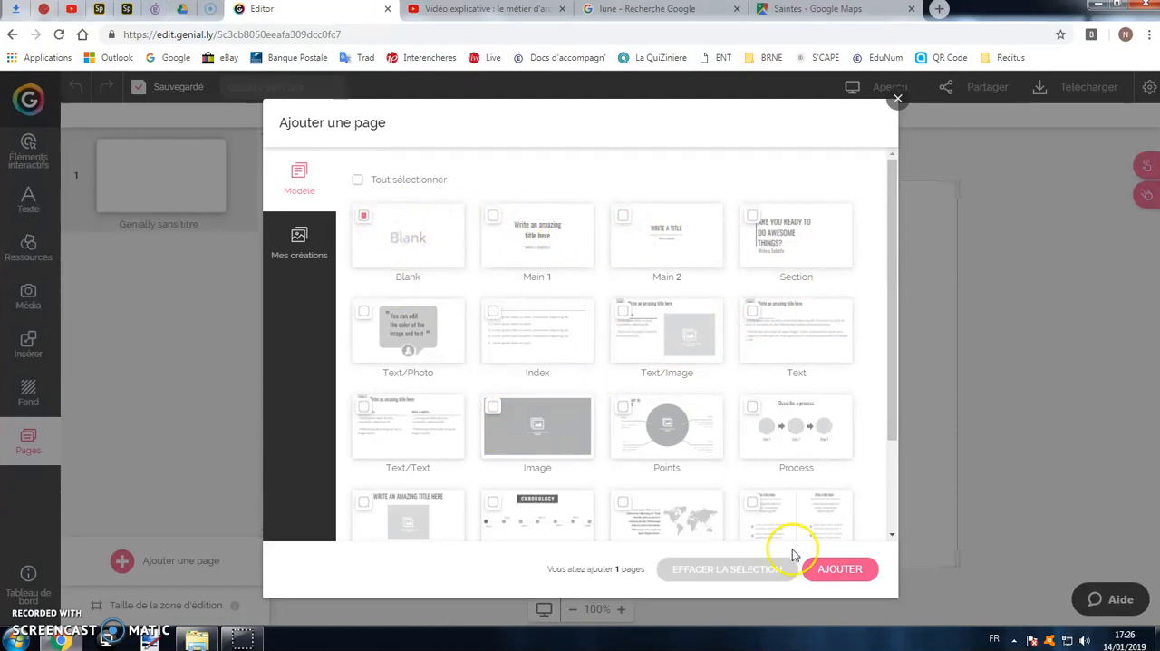
left_click(825, 568)
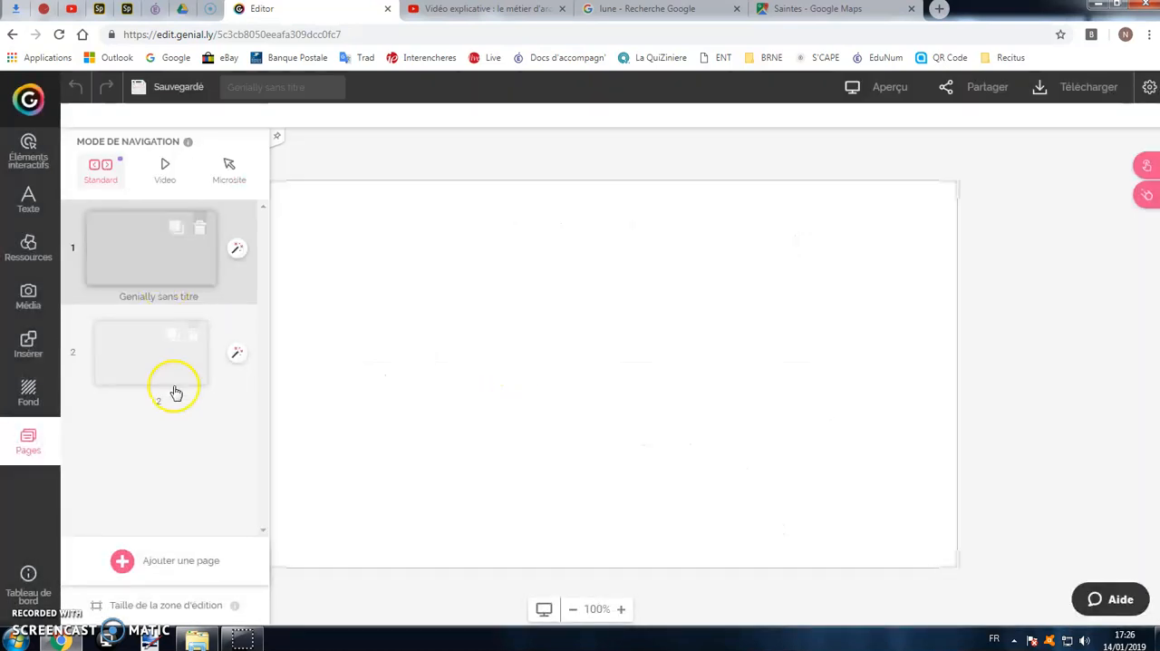
Select page 2 and duplicate it twice.
left_click(166, 356)
left_click(184, 263)
left_click(183, 362)
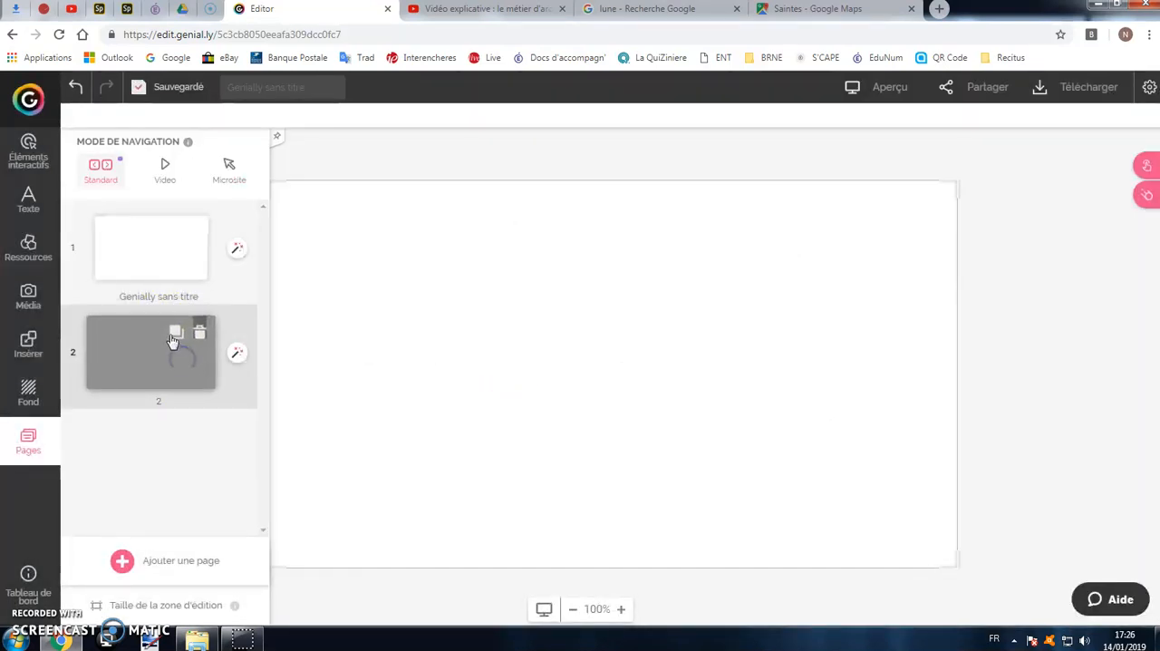
left_click(176, 335)
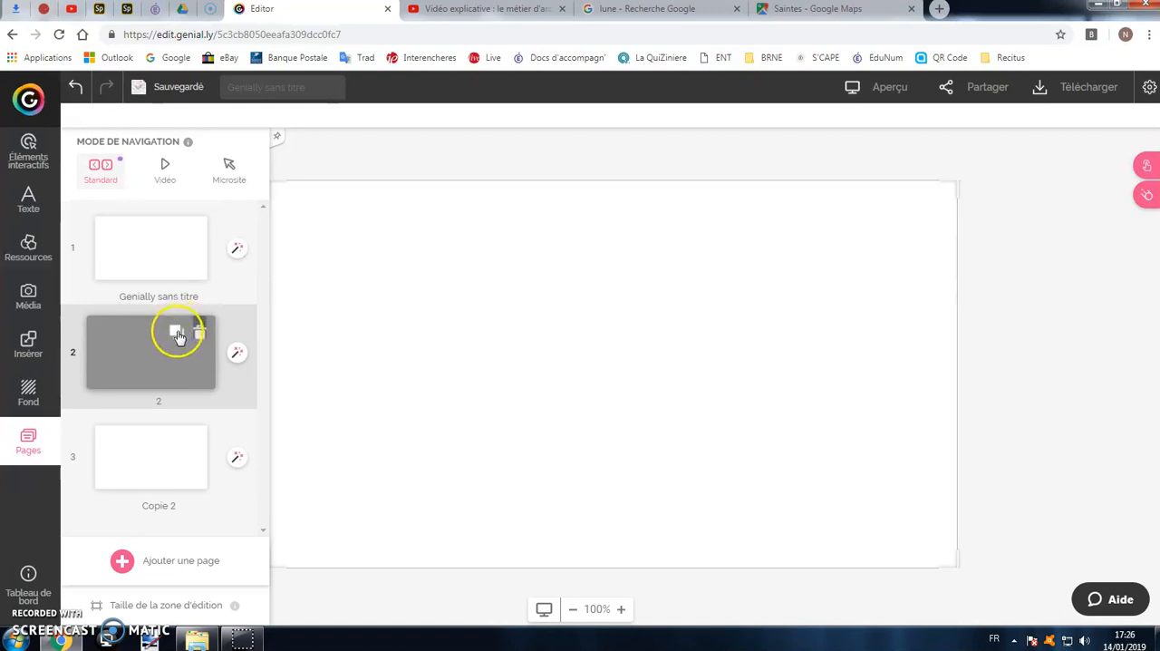
left_click(177, 335)
scroll(195, 419, "down", 1)
scroll(197, 421, "up", 1)
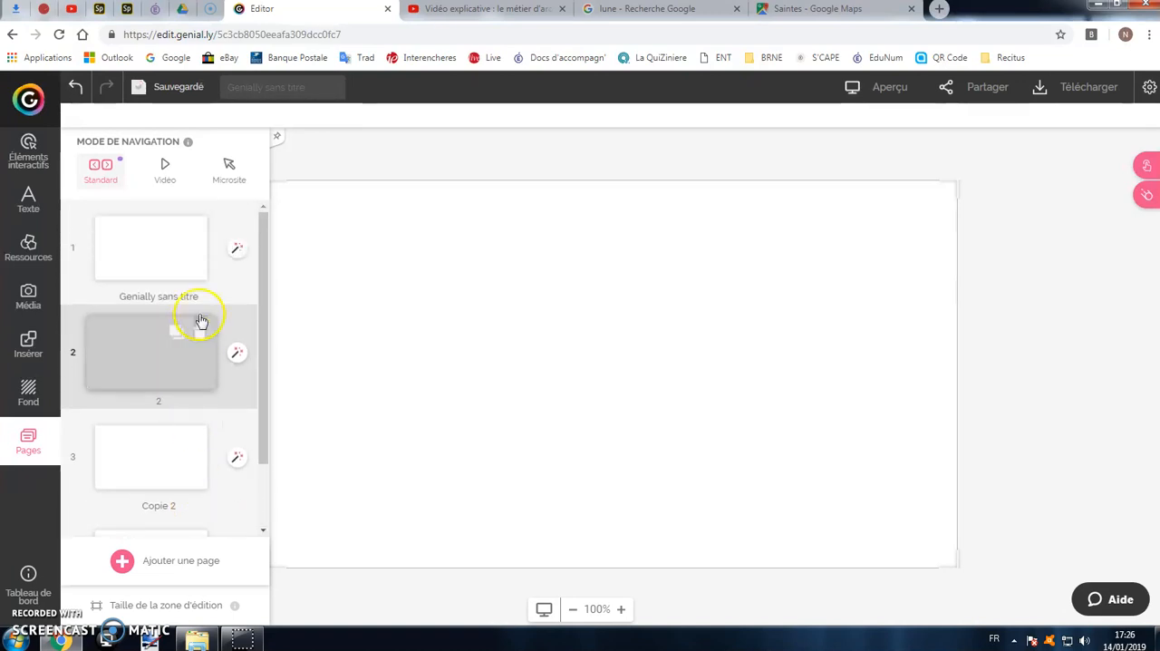
Delete page 2 and the copy that takes its place, confirming both deletions.
left_click(201, 334)
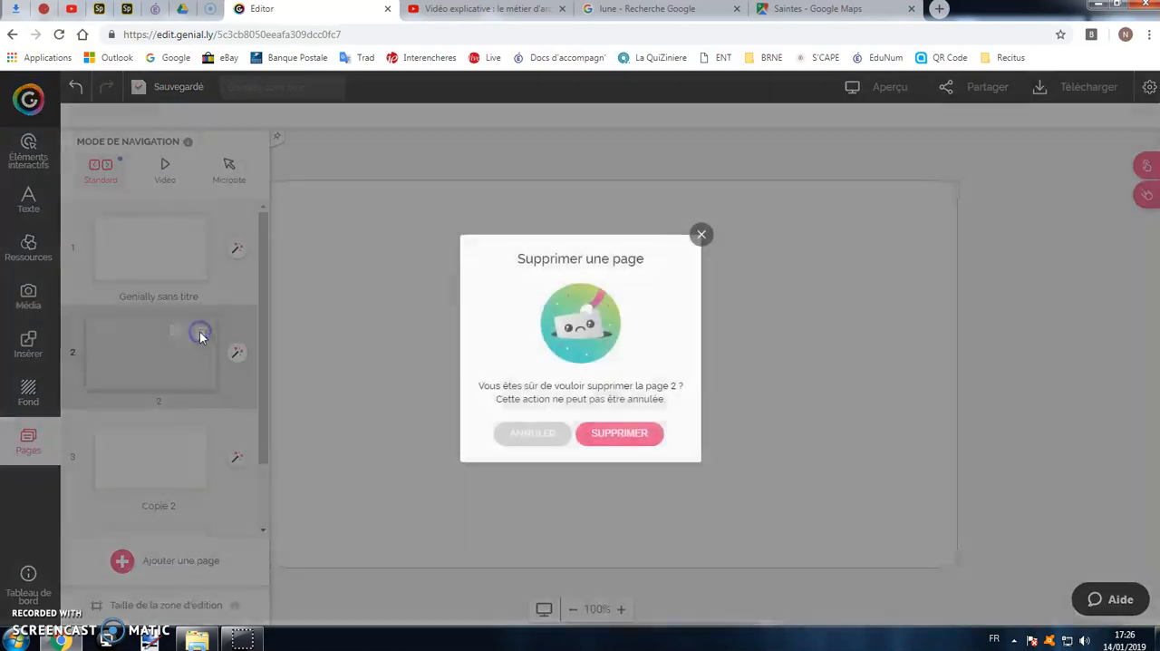
left_click(603, 431)
left_click(200, 332)
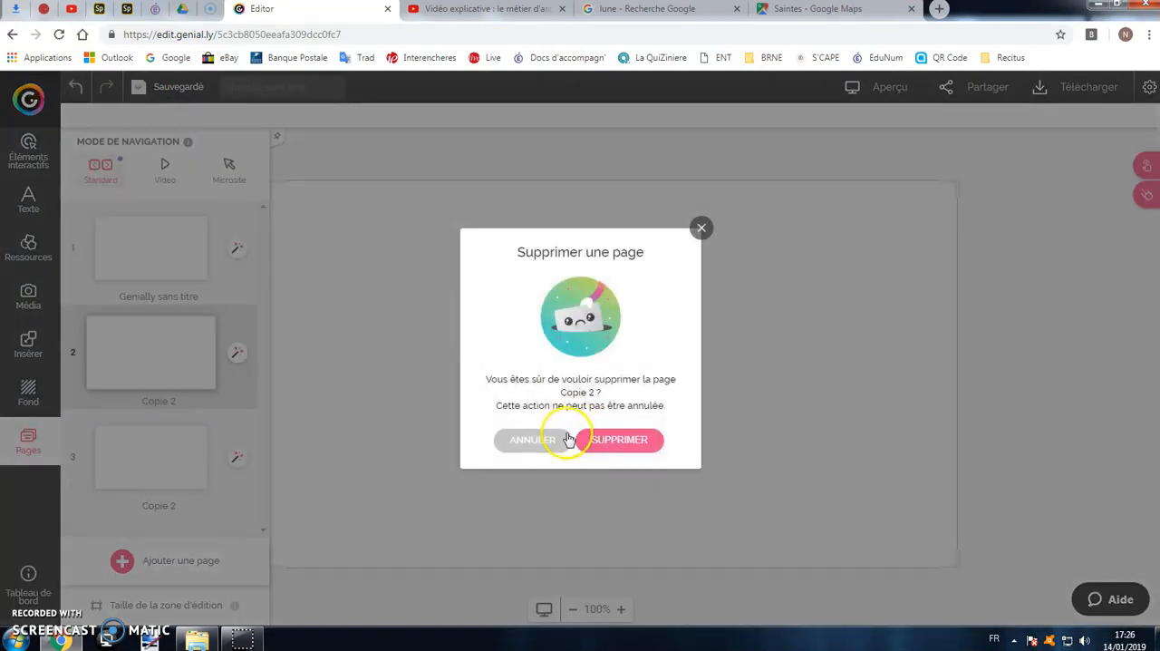
left_click(594, 435)
Duplicate the remaining second page and select page 1 for editing.
mouse_move(148, 360)
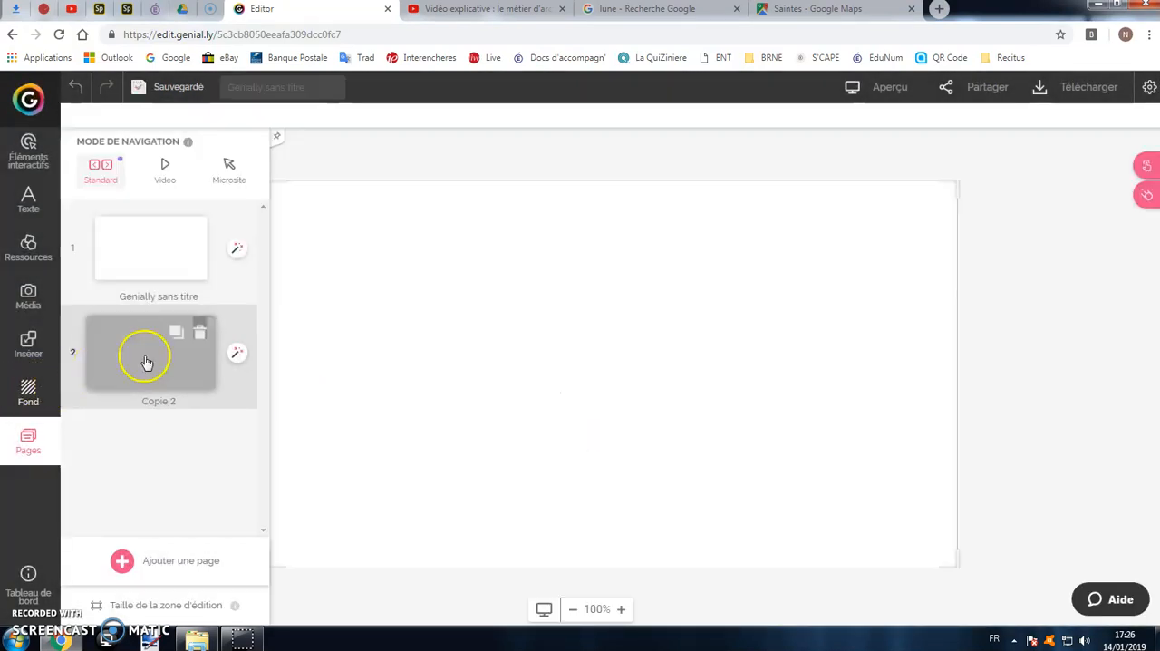
left_click(182, 333)
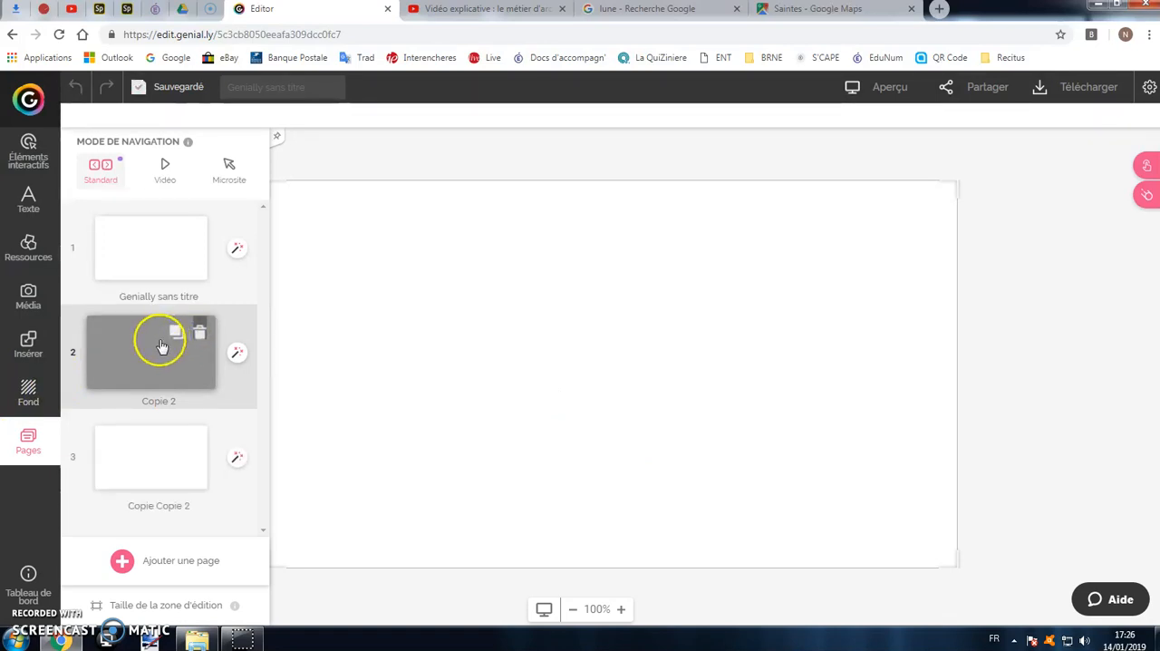
left_click(151, 250)
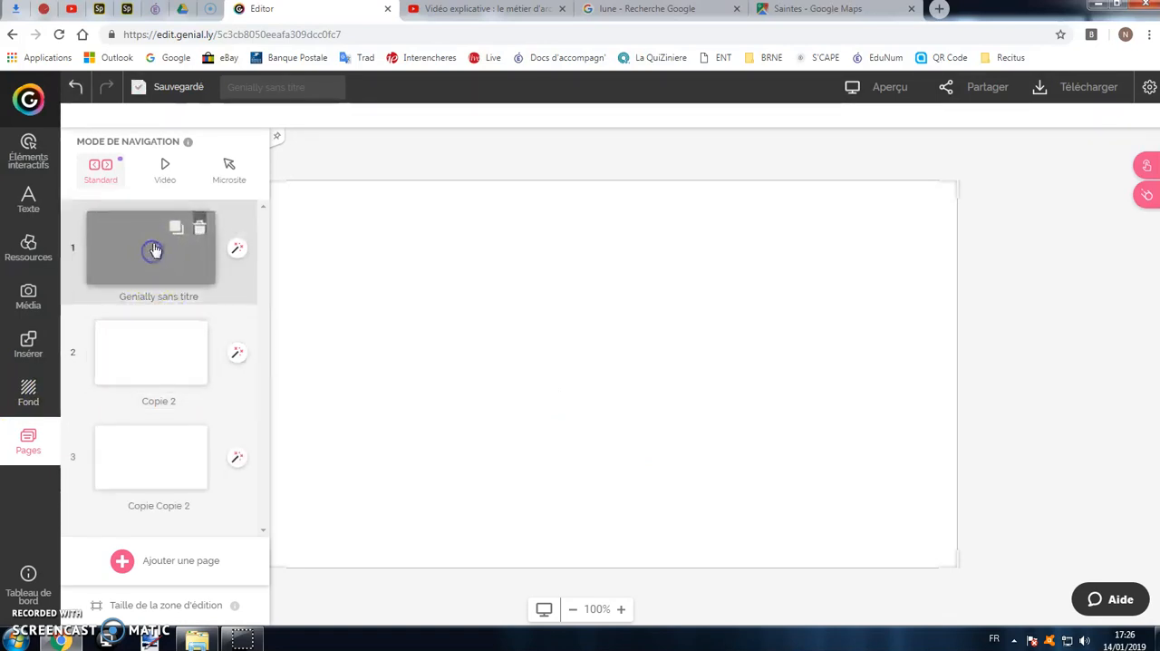
Try several preset solid colours as page 1's background, ending with light green.
left_click(30, 399)
left_click(234, 236)
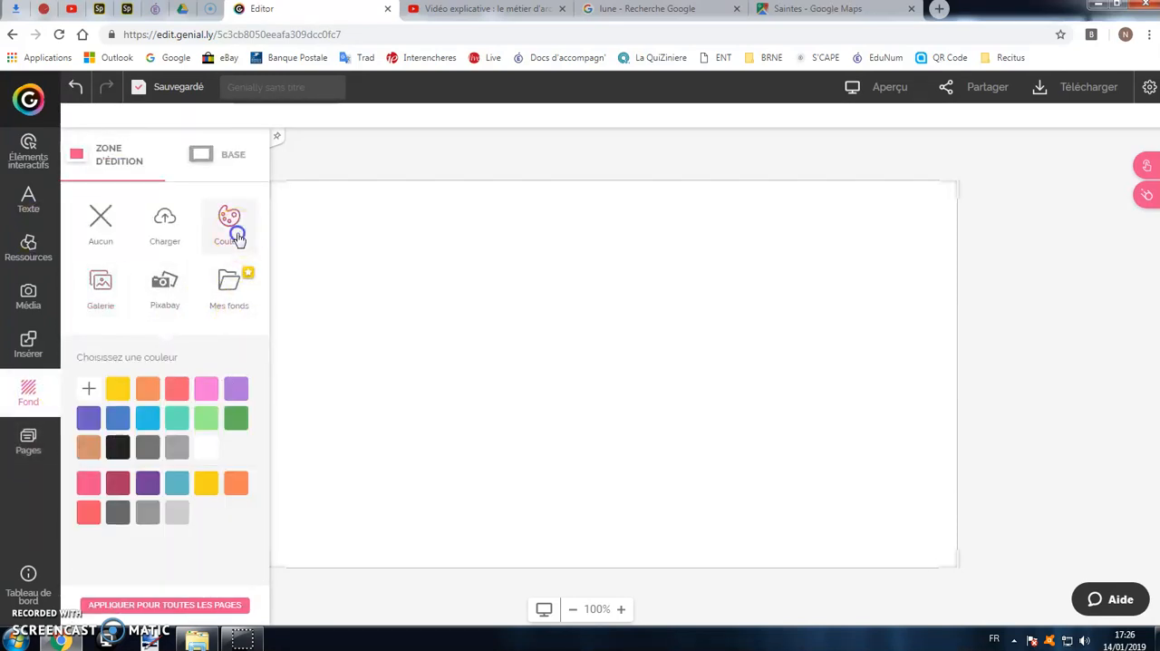
left_click(181, 388)
left_click(148, 447)
left_click(118, 483)
left_click(177, 484)
left_click(207, 427)
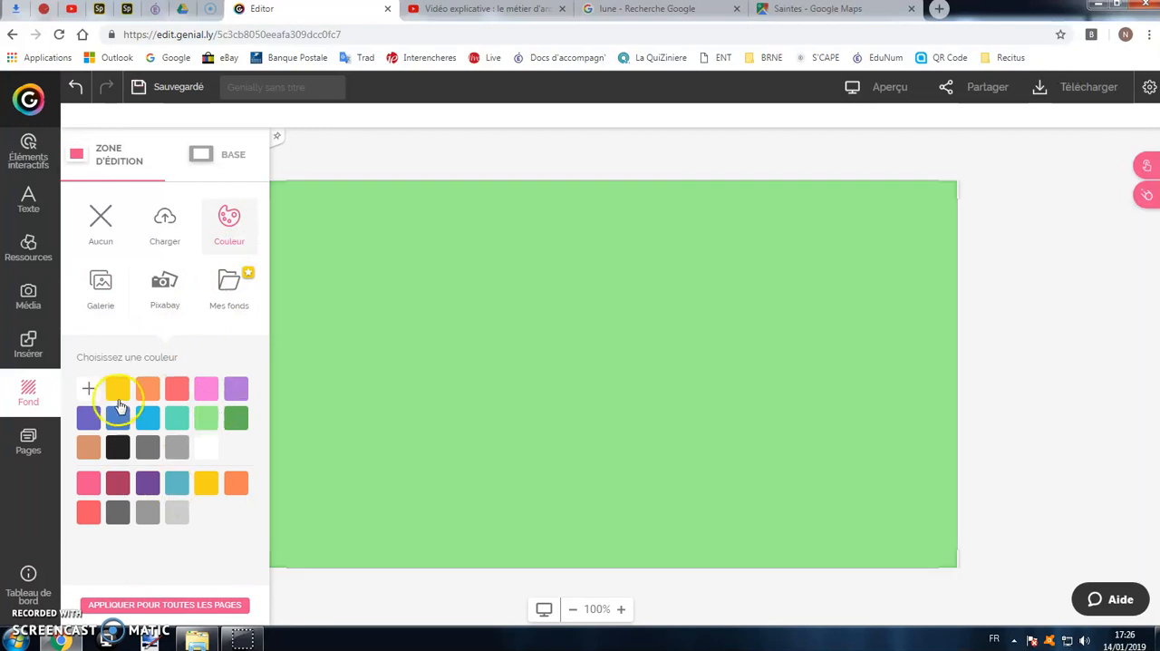
Define a custom, slightly darker green as page 1's background colour.
left_click(88, 388)
left_click_drag(194, 355, 130, 361)
left_click(254, 533)
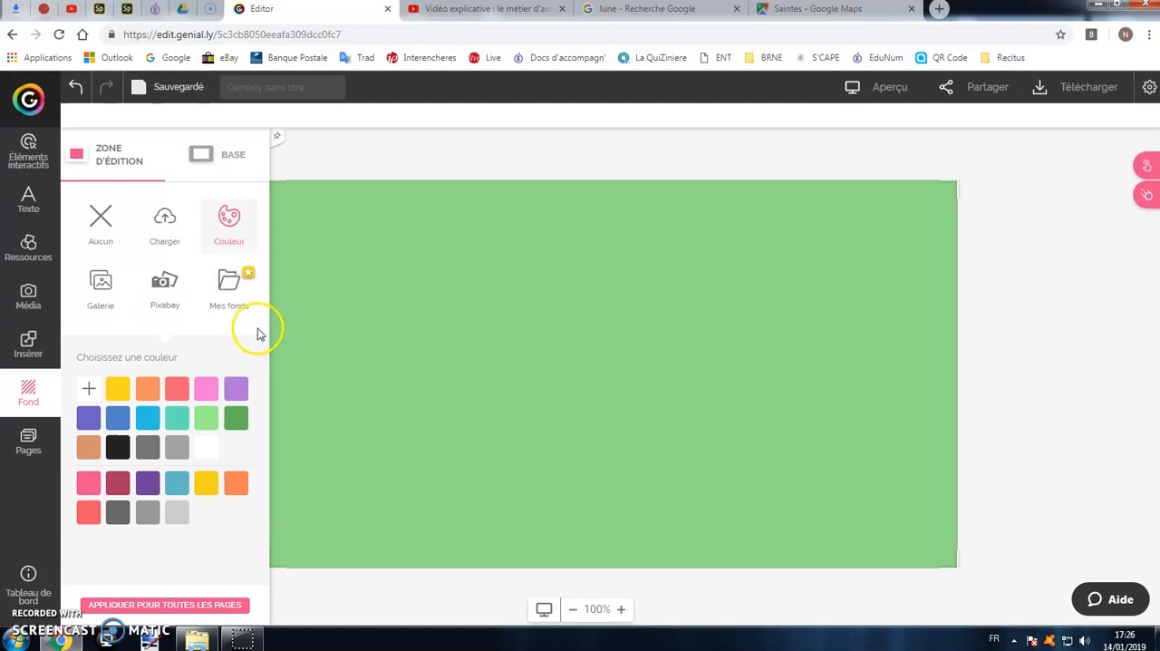
Browse the gallery and Pixabay backgrounds and apply the Pixabay photo of a sunlit forest road to page 1.
left_click(113, 296)
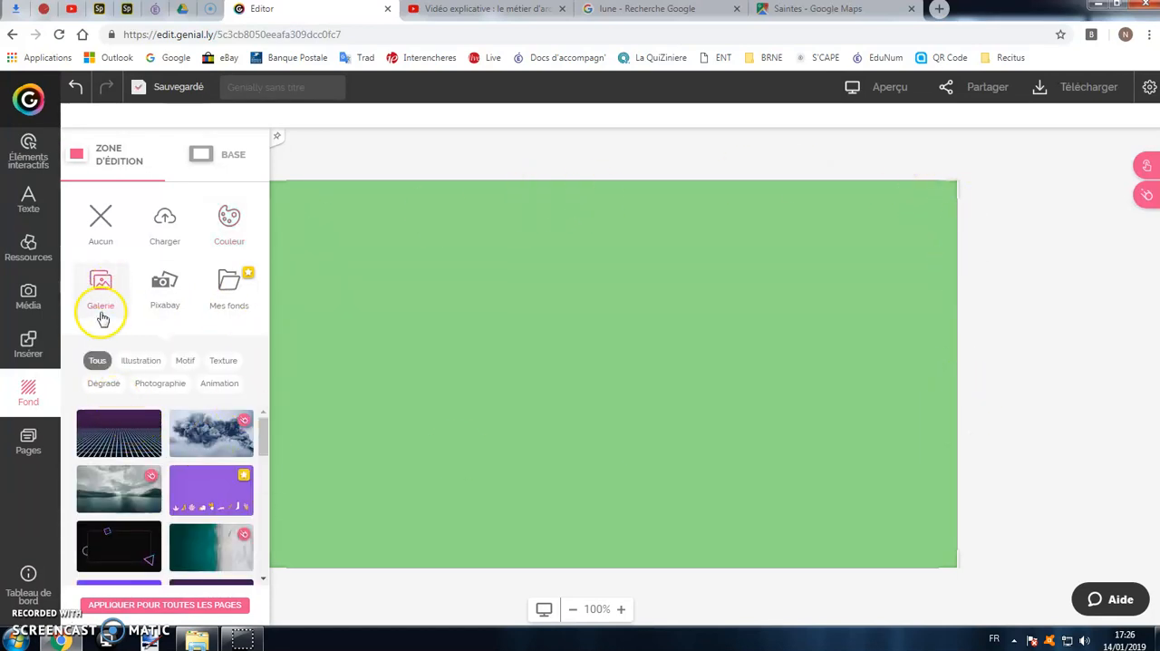
left_click(162, 292)
left_click(100, 287)
left_click(164, 293)
scroll(131, 439, "down", 3)
left_click(215, 449)
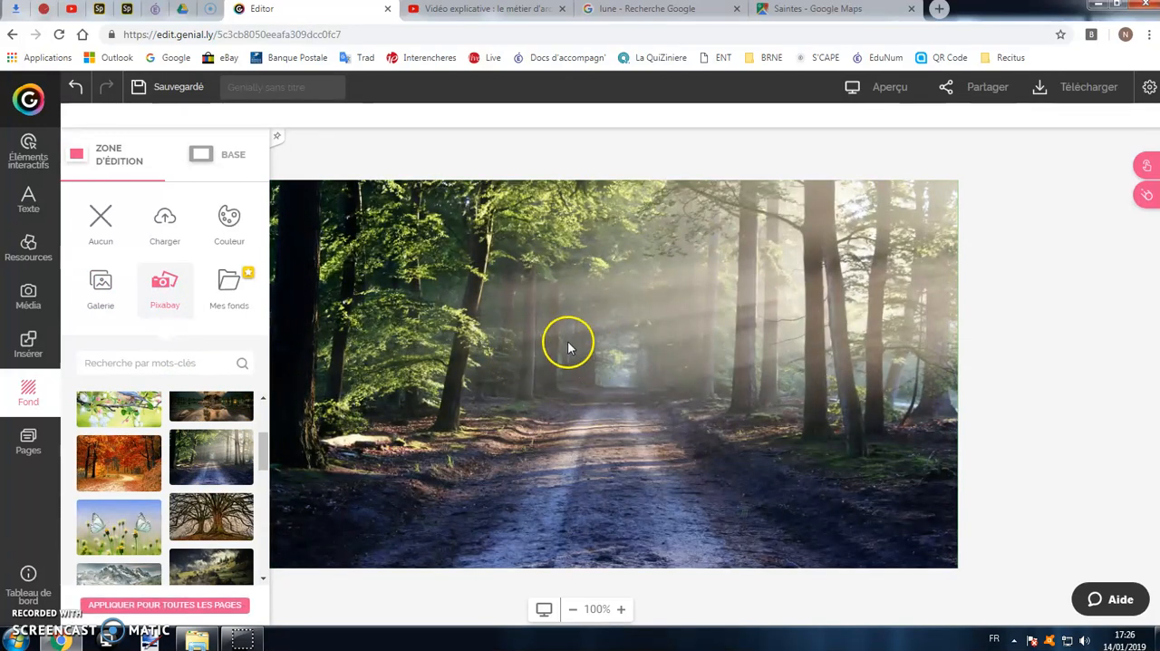
Upload the image Architecte 2 from the computer and apply it as page 1's background.
left_click(166, 225)
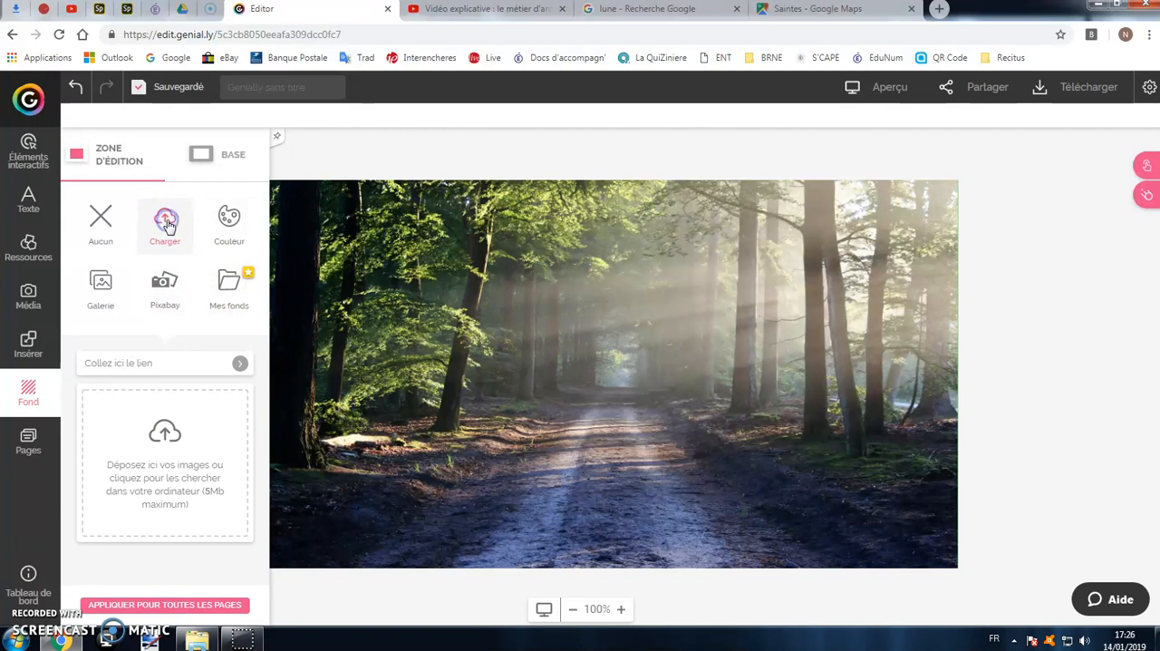
left_click(156, 423)
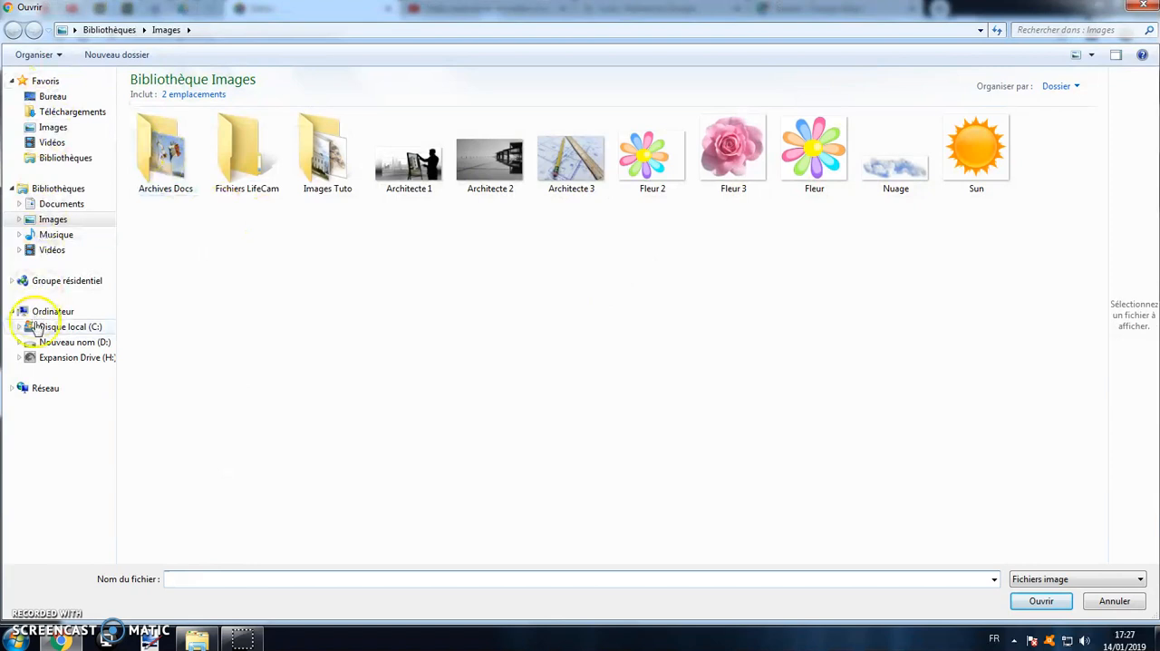
double_click(511, 181)
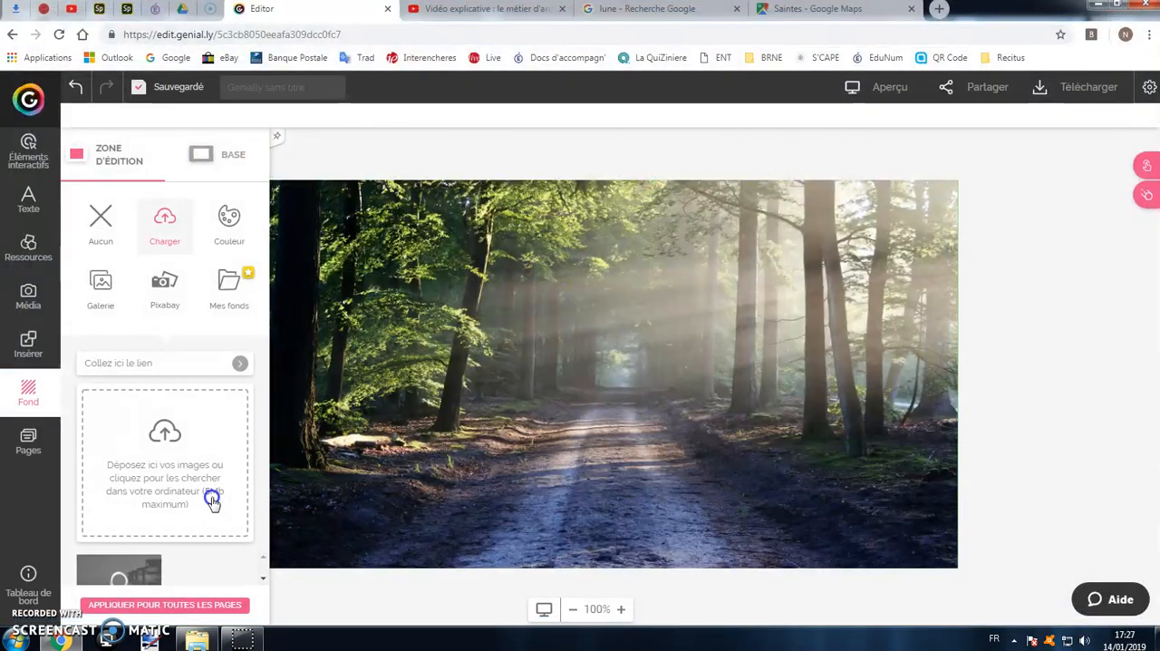
left_click(138, 576)
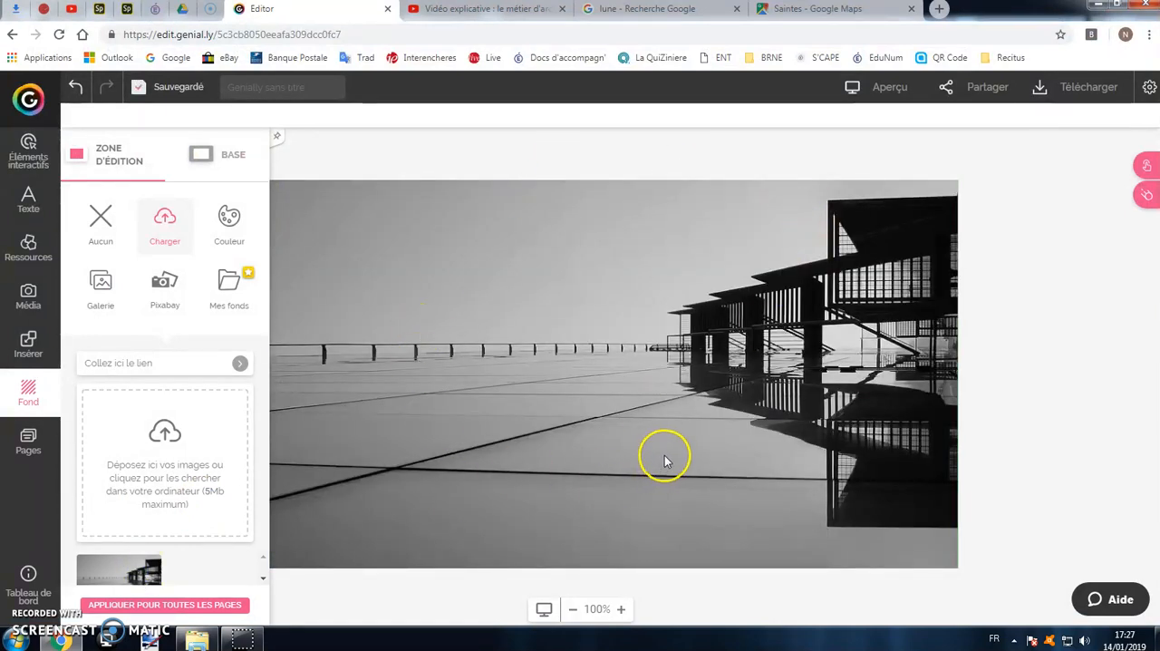
Duplicate page 1 with its photo background twice and select the copy at page 3.
left_click(29, 440)
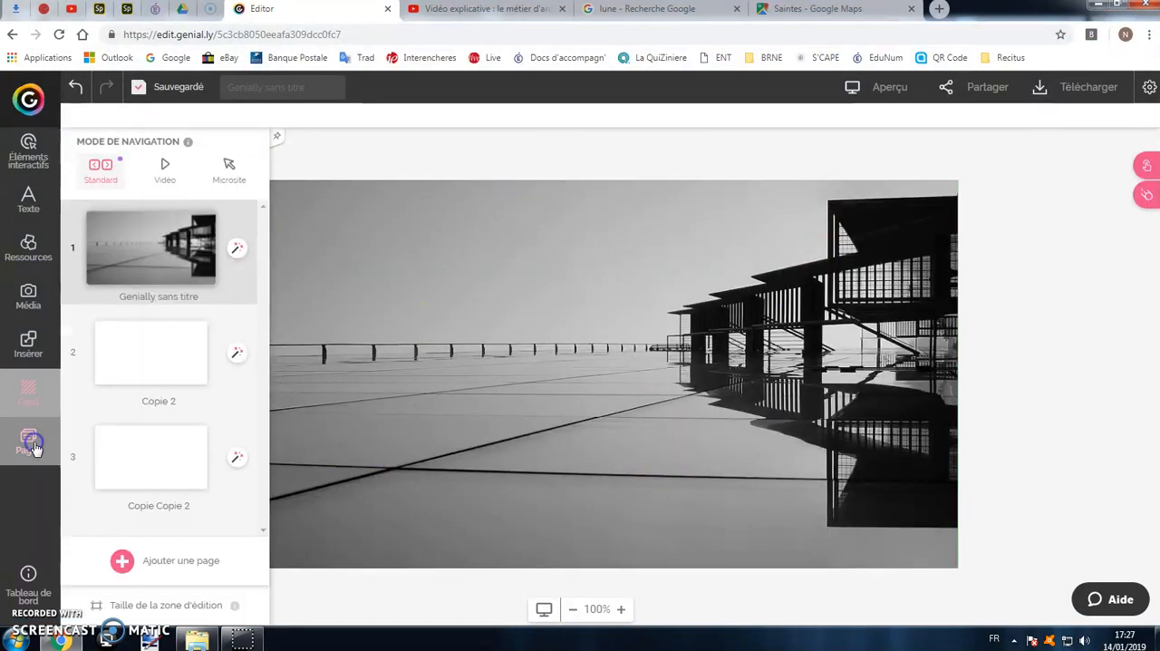
left_click(177, 229)
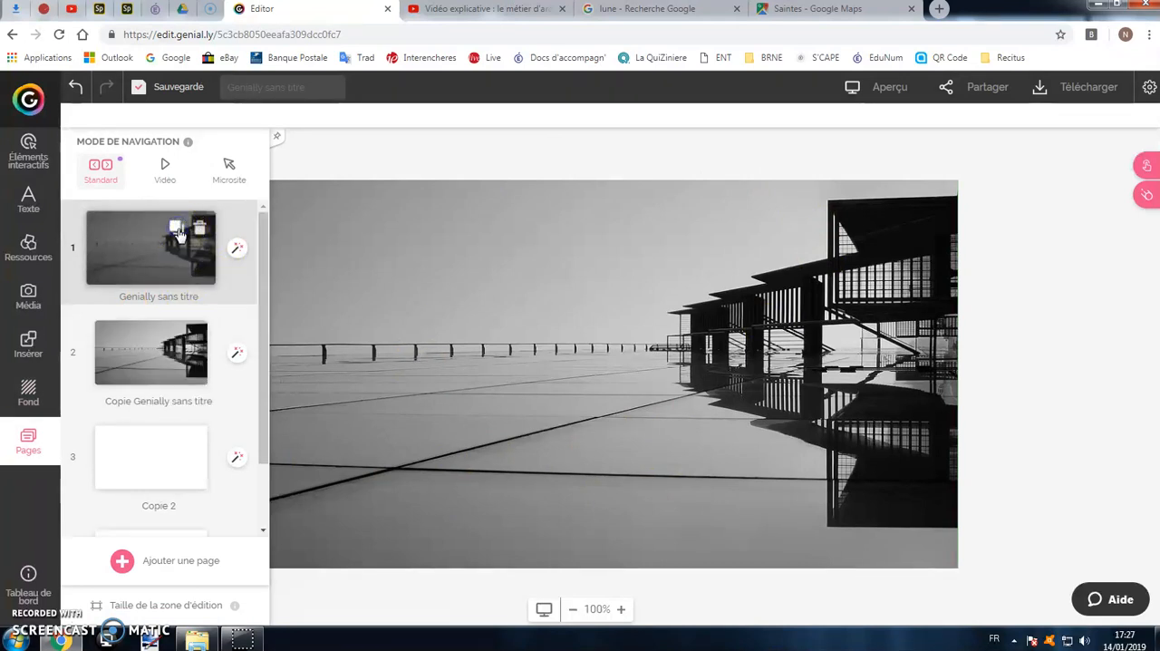
left_click(177, 229)
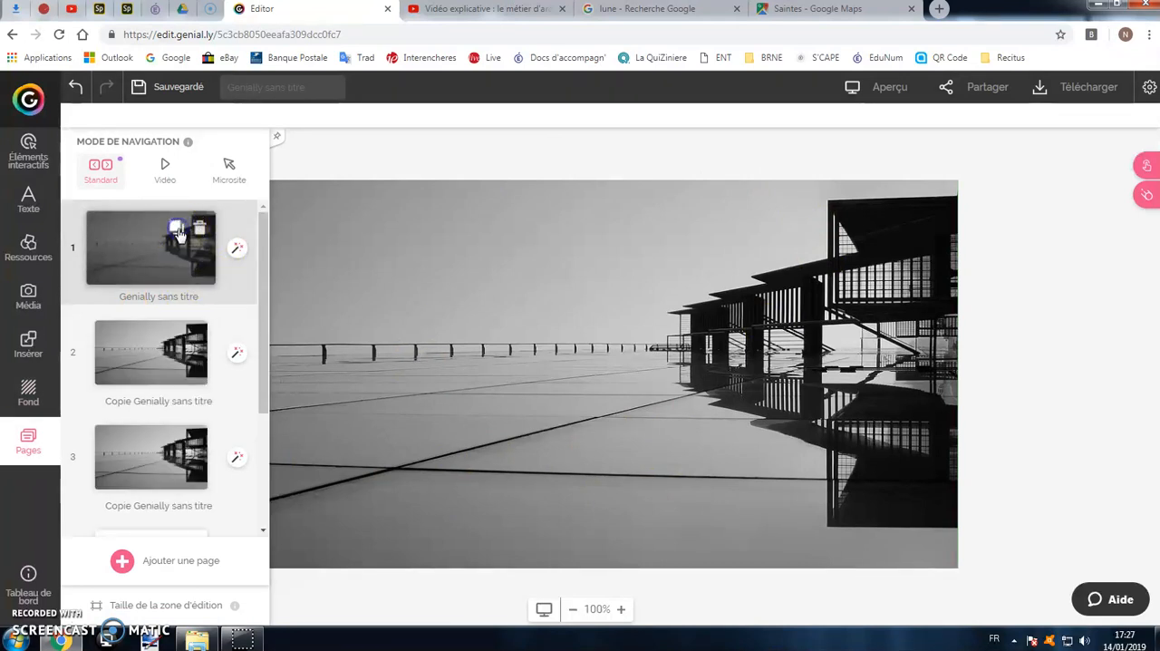
left_click(156, 336)
left_click(153, 463)
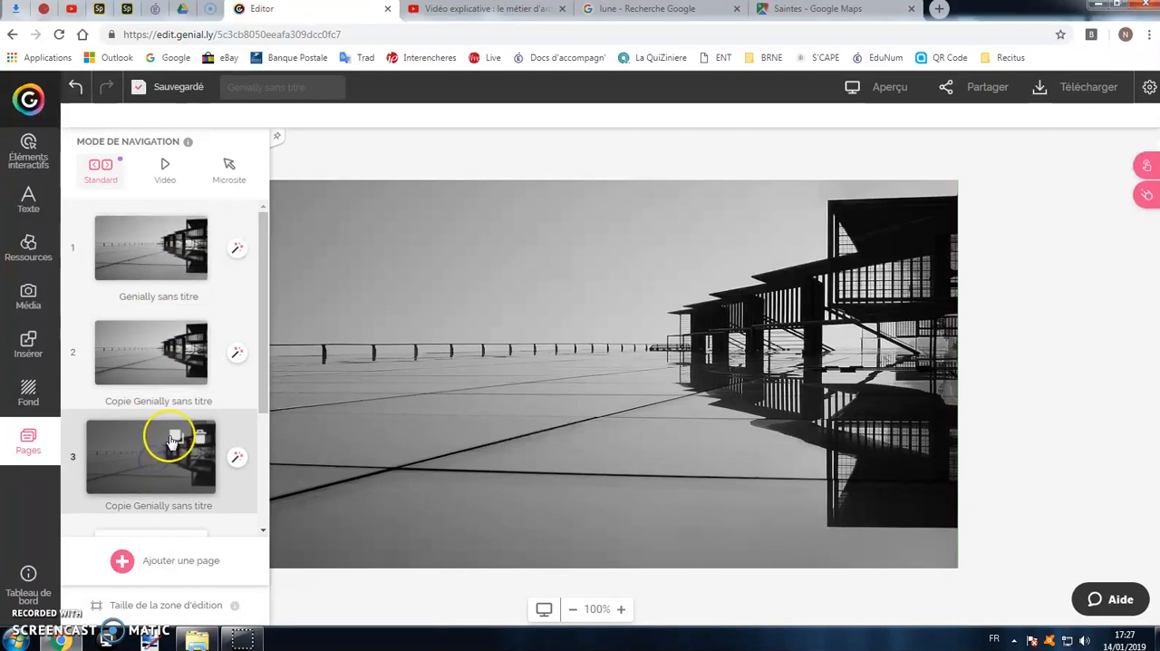
Add a Titre 2 text element to page 1, widen its box and place it near the page's upper-left corner.
left_click(121, 246)
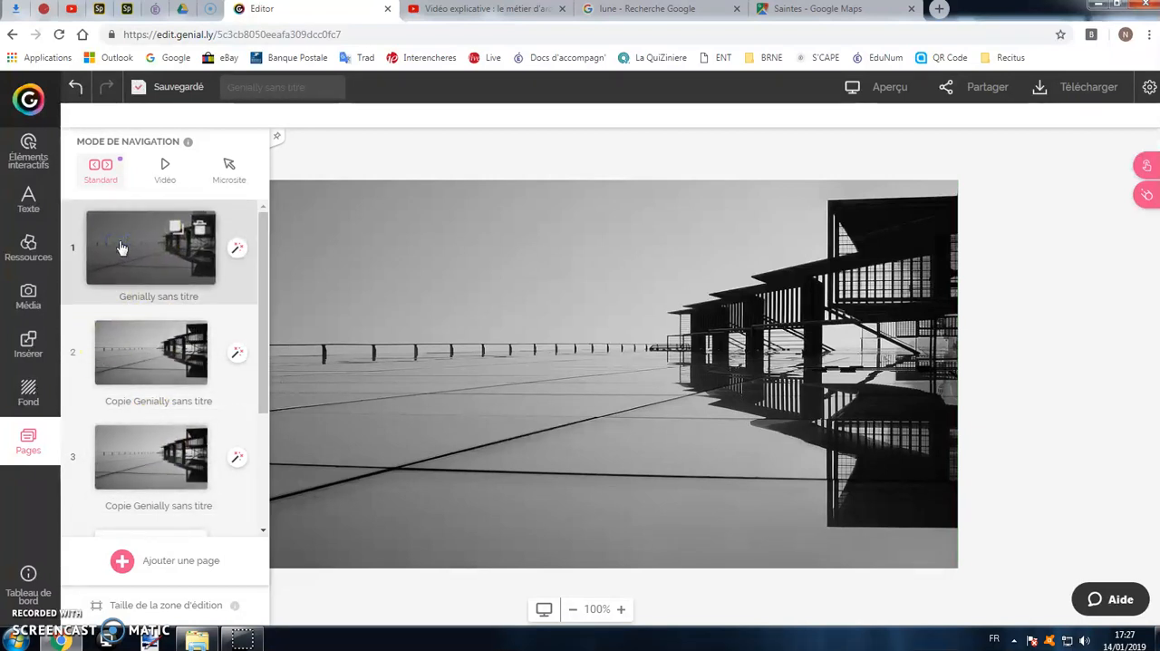
left_click(32, 211)
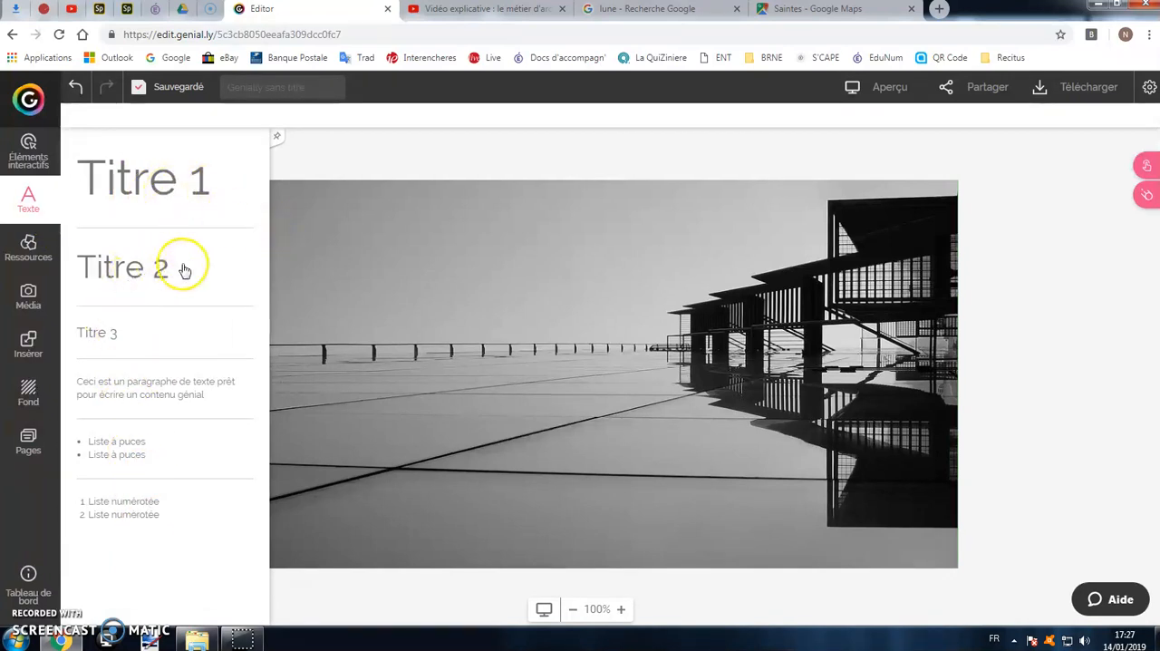
left_click(141, 280)
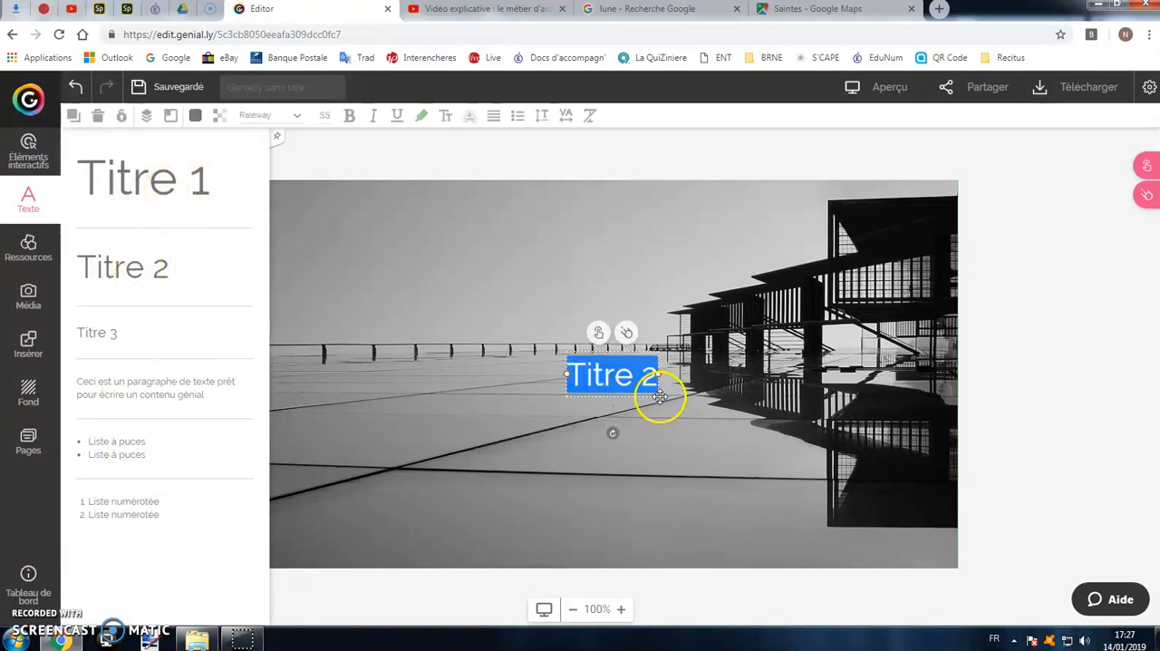
left_click(519, 323)
left_click_drag(611, 345, 687, 228)
left_click_drag(496, 283, 496, 279)
Replace the placeholder title text with "Architecte" and narrow the text box to fit the word.
double_click(365, 222)
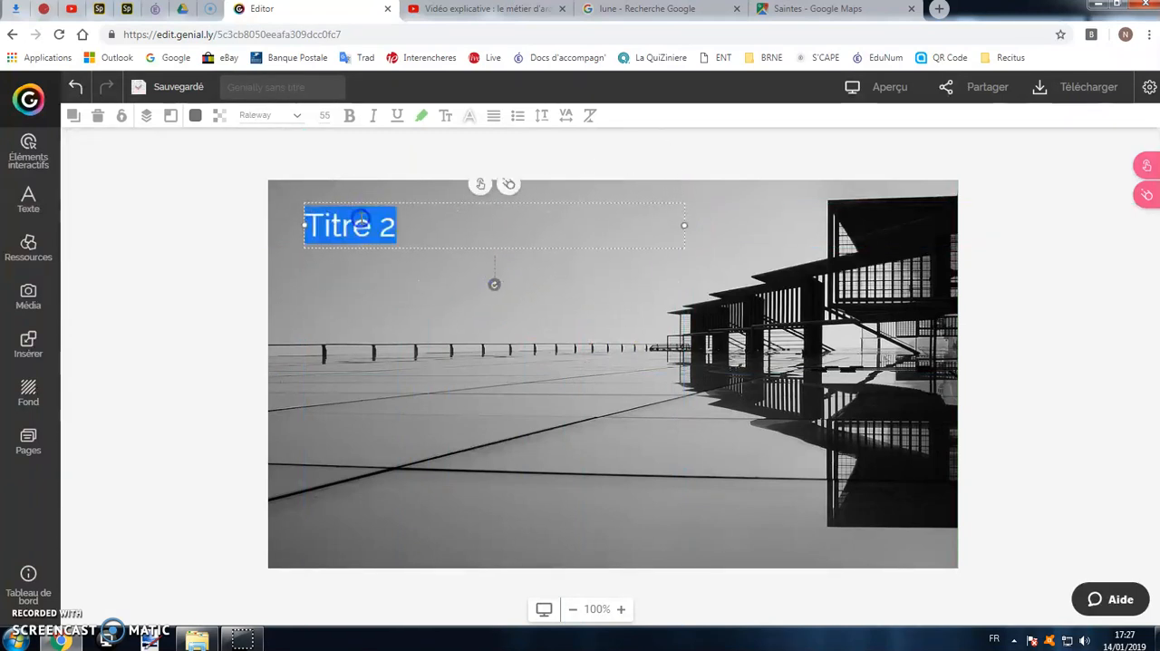
type("Architect")
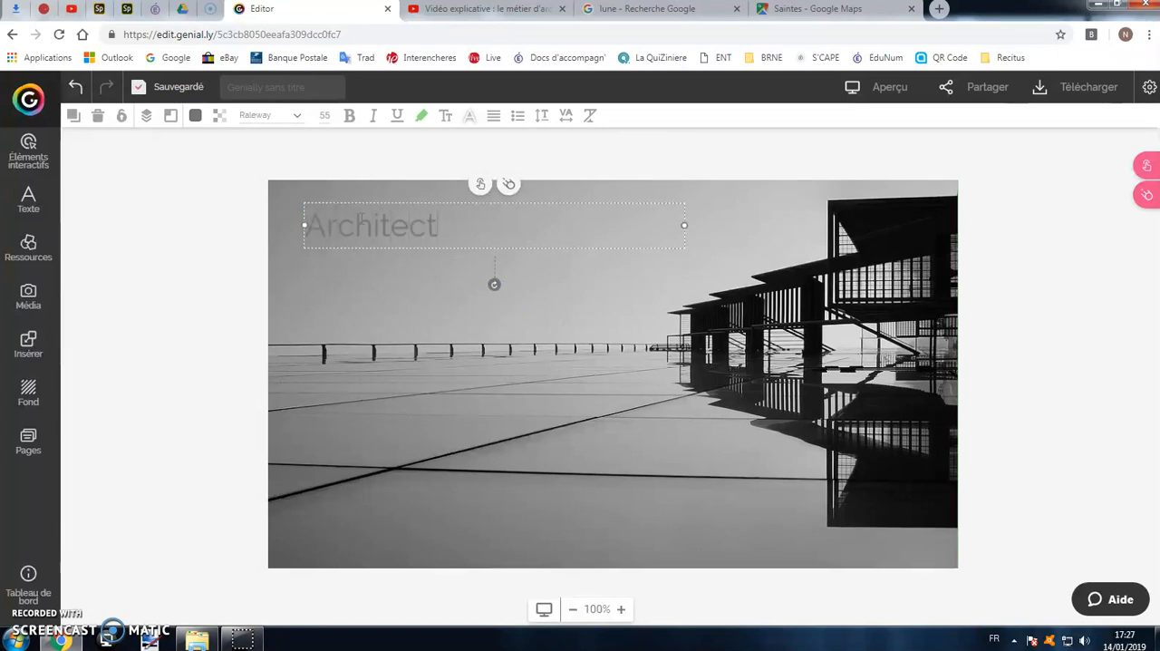
type("e")
left_click_drag(666, 228, 415, 203)
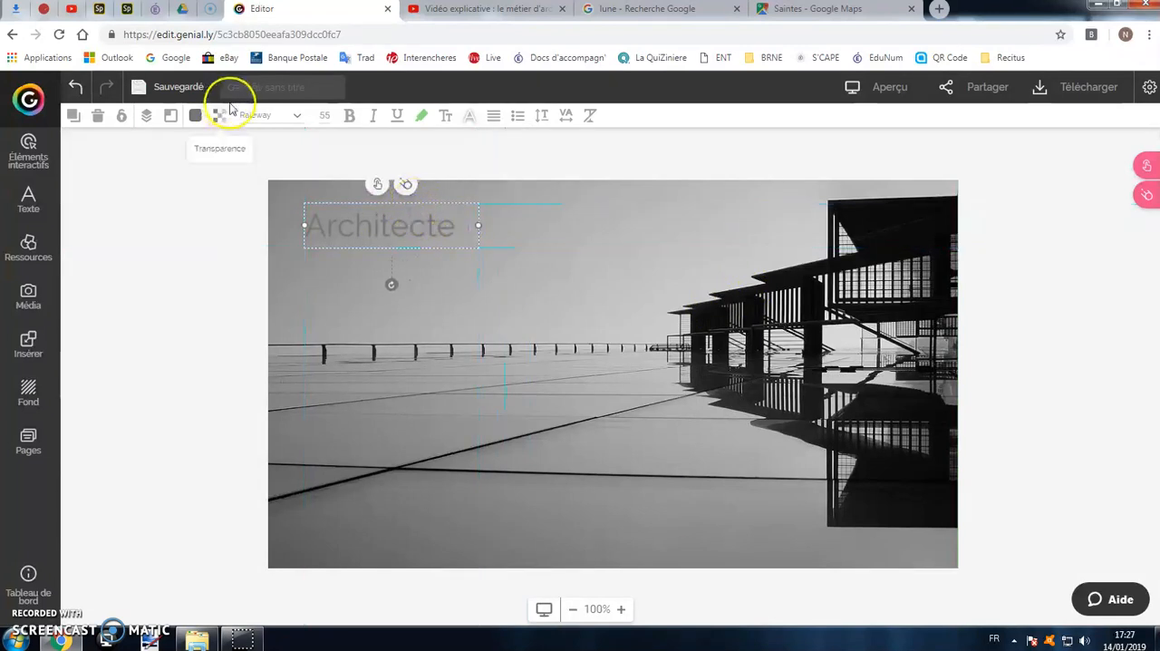
Set the Architecte title's font size to 85 px and widen its box to suit the larger text.
left_click(325, 116)
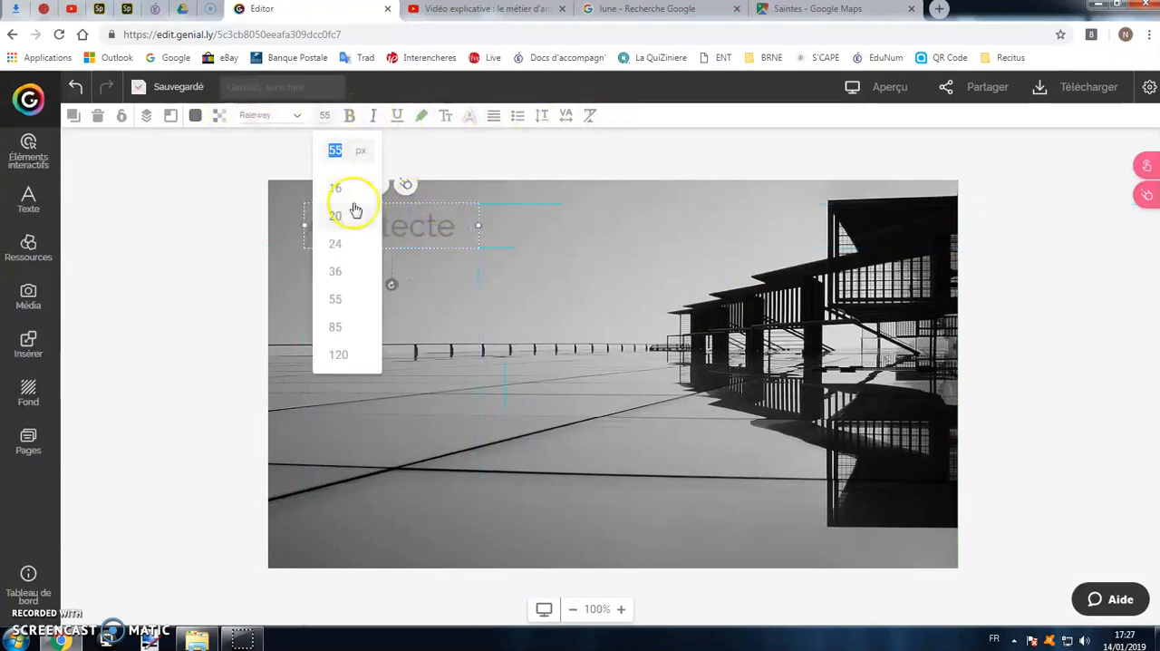
left_click(342, 326)
left_click_drag(478, 272, 577, 272)
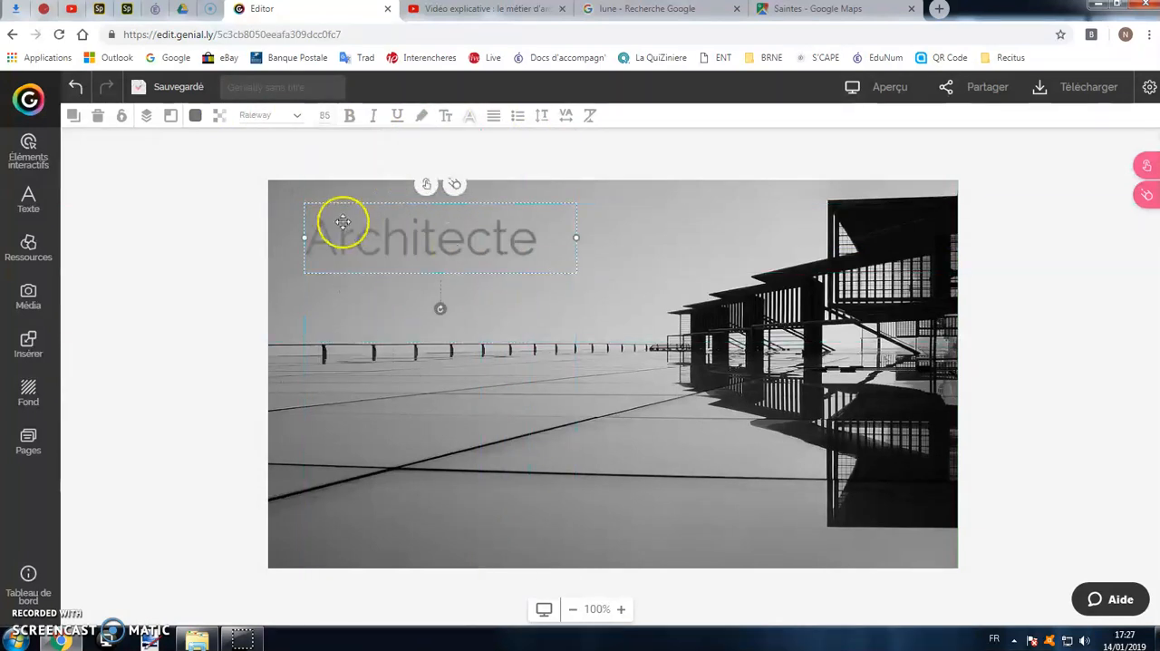
Set the text colour of the whole Architecte title to the blue 0016ED.
left_click(196, 115)
left_click(275, 260)
double_click(462, 238)
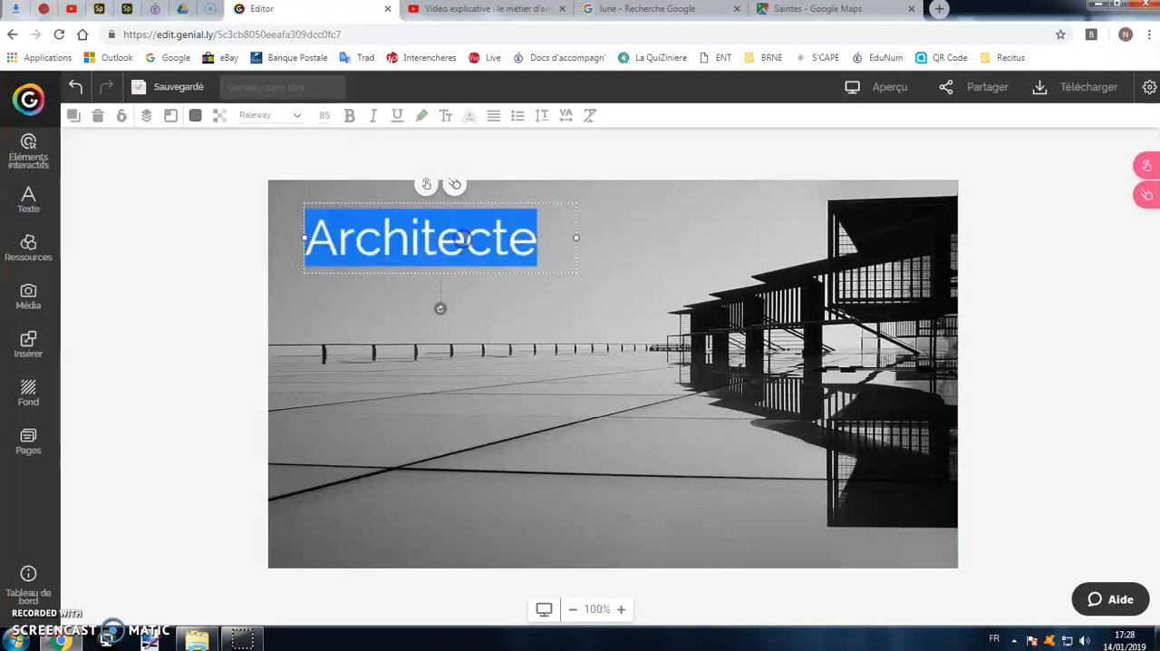
left_click(197, 116)
left_click(273, 260)
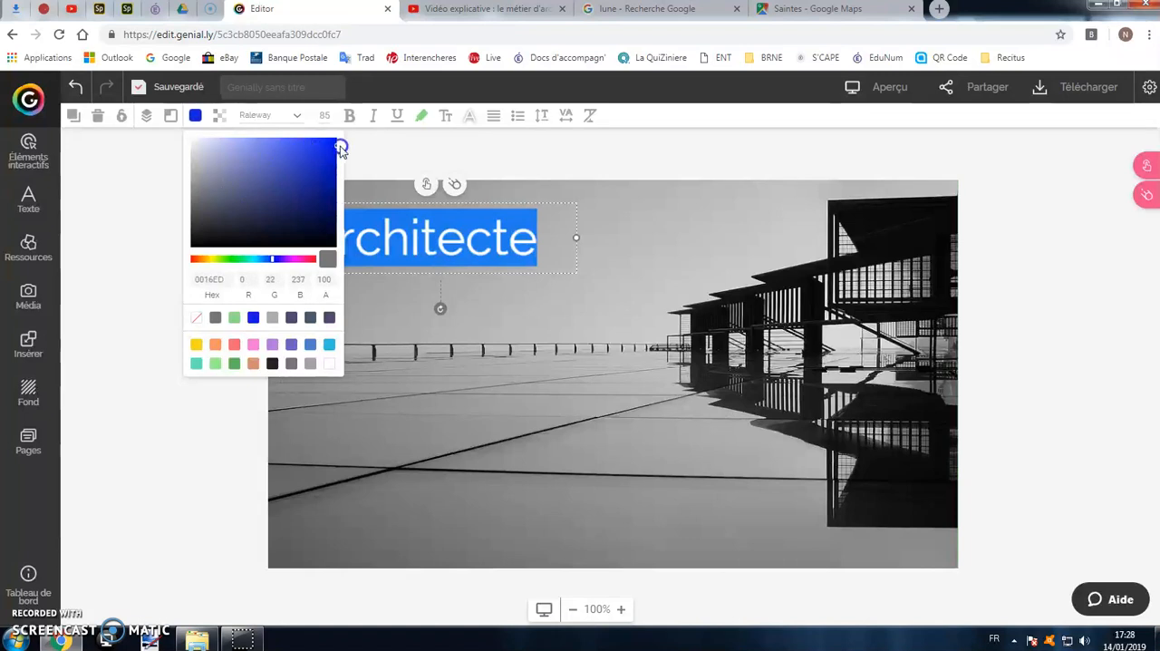
left_click(682, 264)
Examine the fonts available for the Architecte title without choosing another one.
left_click(420, 231)
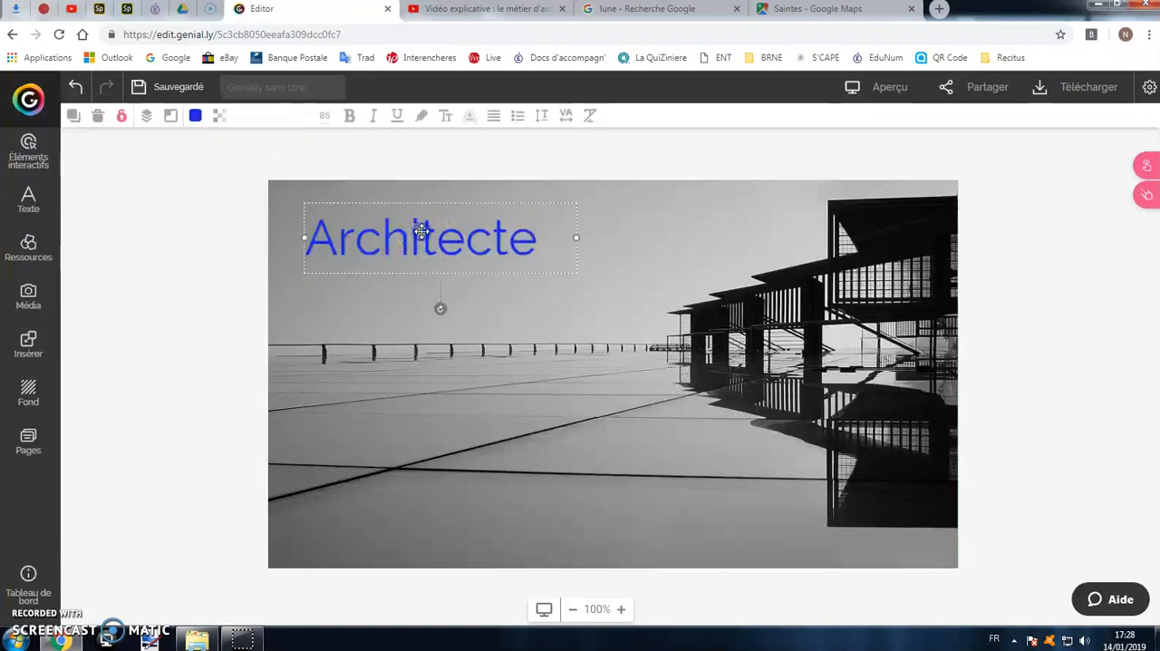
double_click(419, 231)
left_click(298, 119)
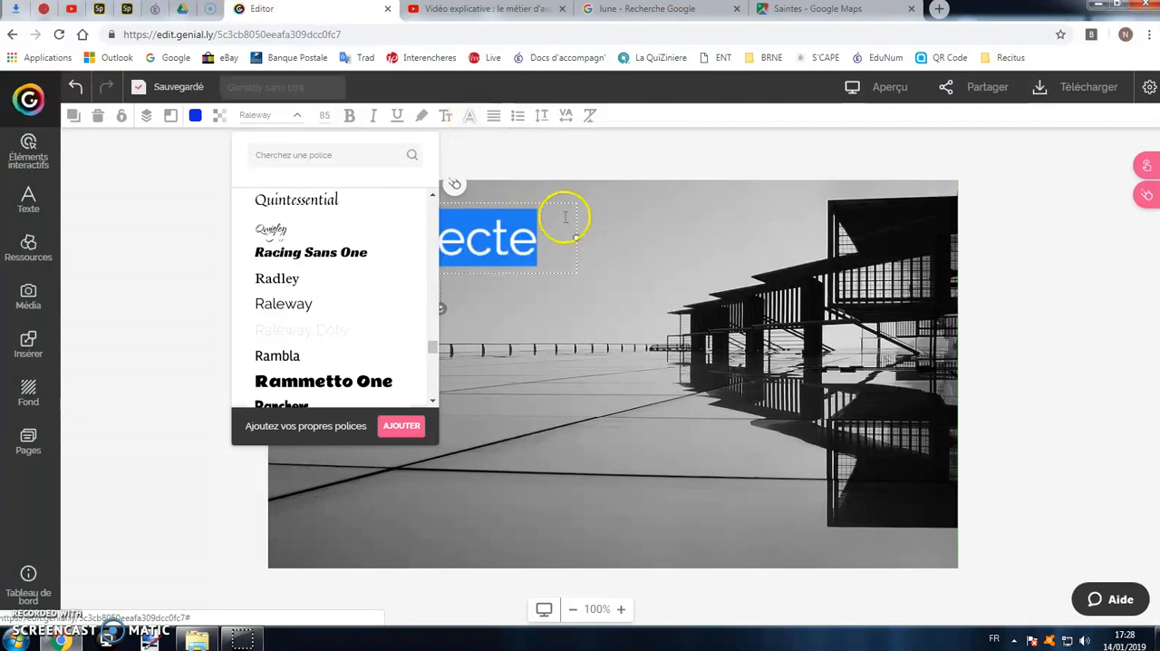
left_click(613, 247)
Try centred, left and right alignment on the Architecte title and apply justified alignment.
left_click(525, 221)
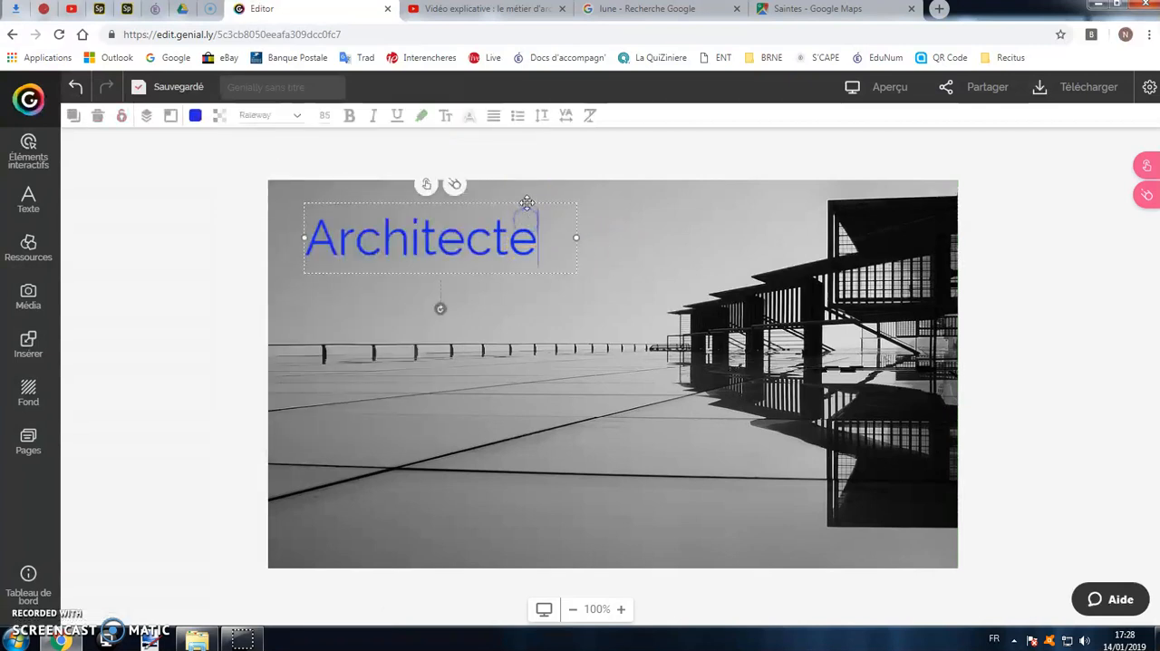
left_click(502, 121)
left_click(543, 150)
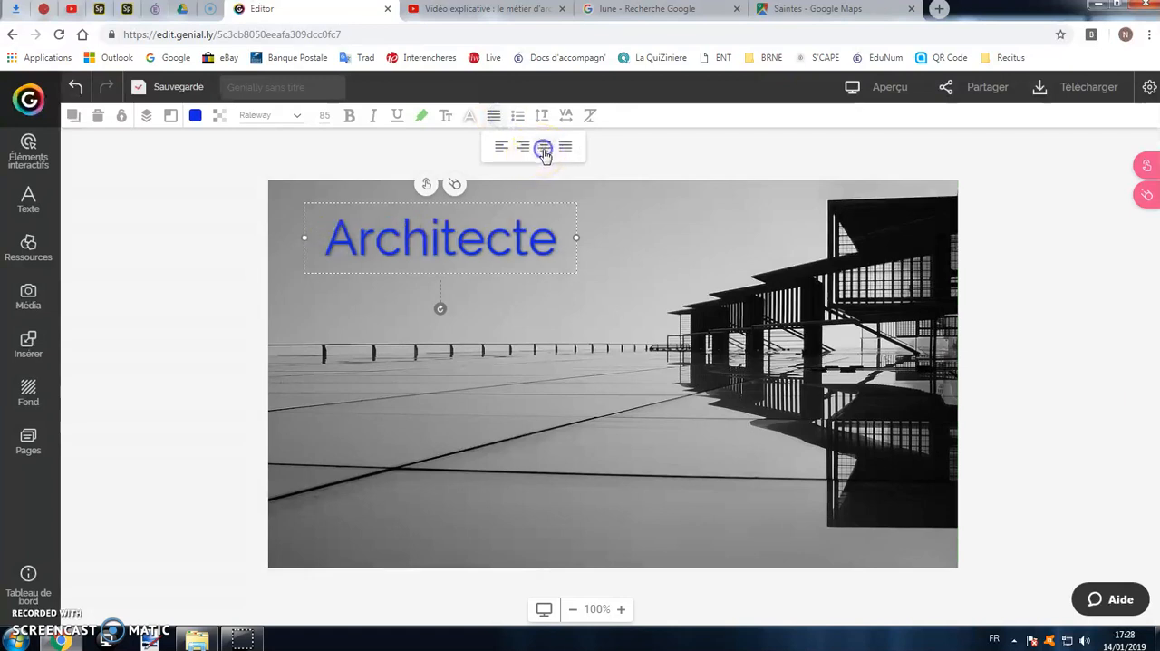
left_click(501, 148)
left_click(521, 149)
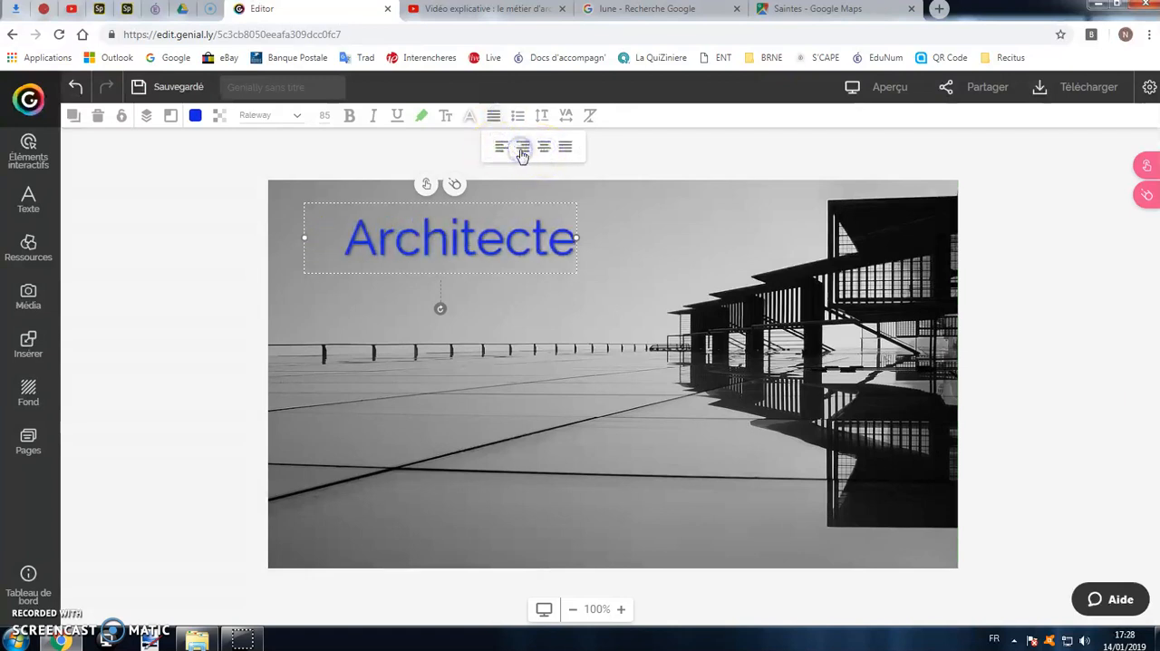
left_click(563, 150)
Increase the letter spacing of the Architecte title and clear the text's formatting.
left_click(564, 116)
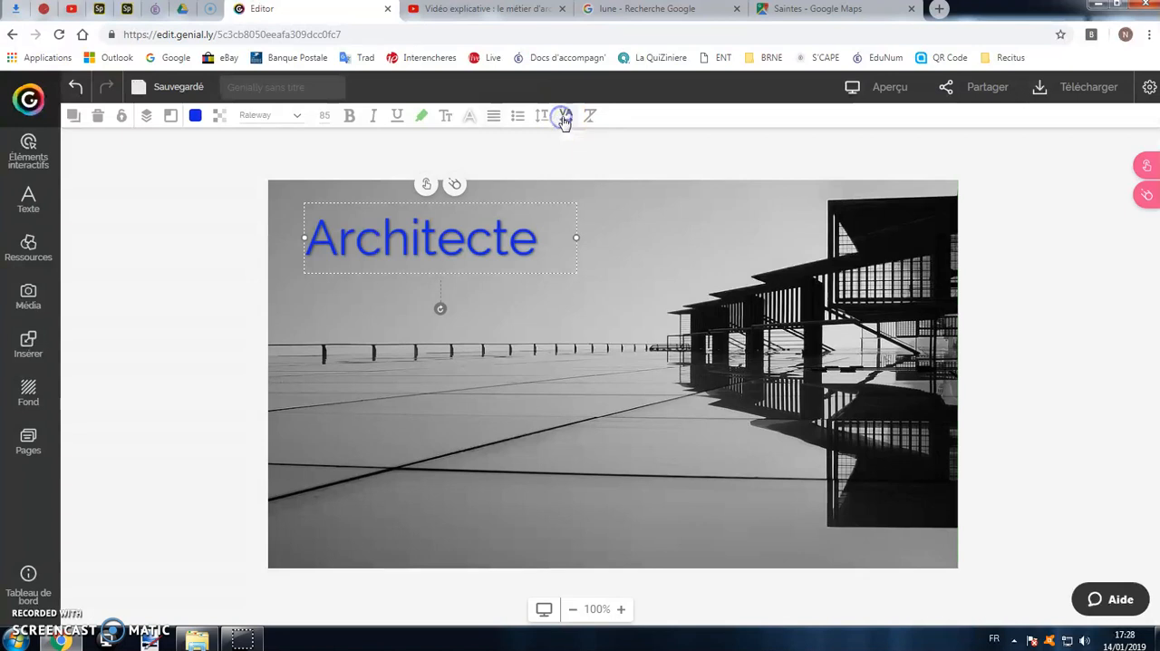
left_click(616, 142)
left_click(616, 142)
left_click(616, 143)
left_click(617, 142)
left_click(545, 146)
left_click(555, 221)
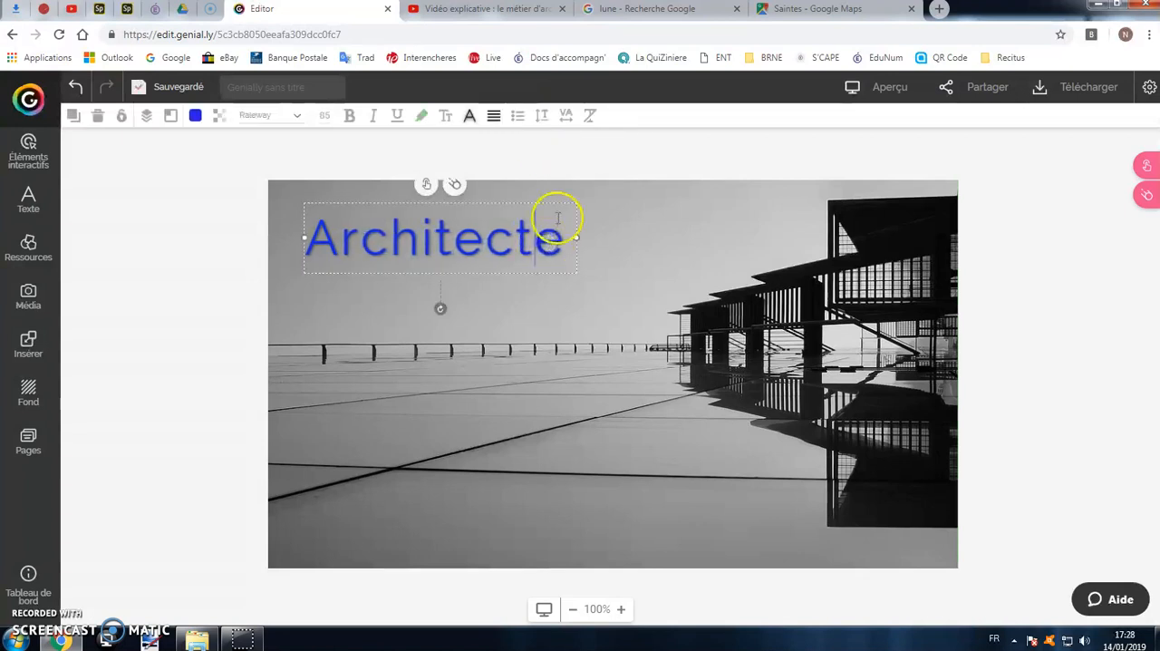
left_click(590, 115)
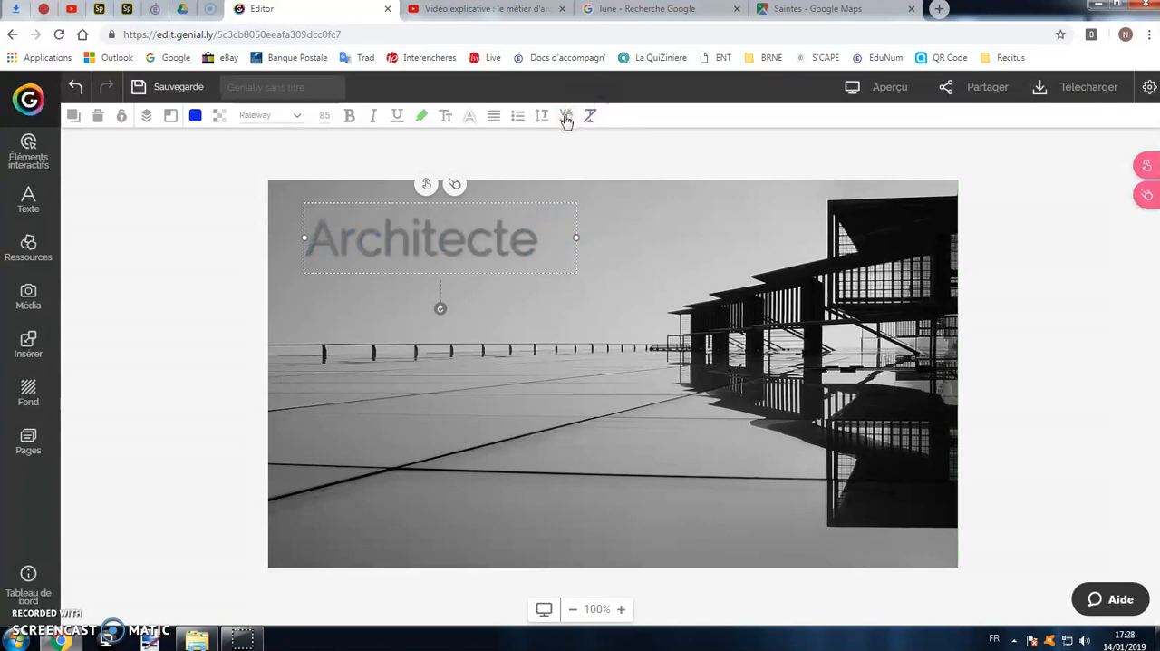
Recolour the Architecte title with the recently used blue and move it to the lower right part of the page.
double_click(474, 227)
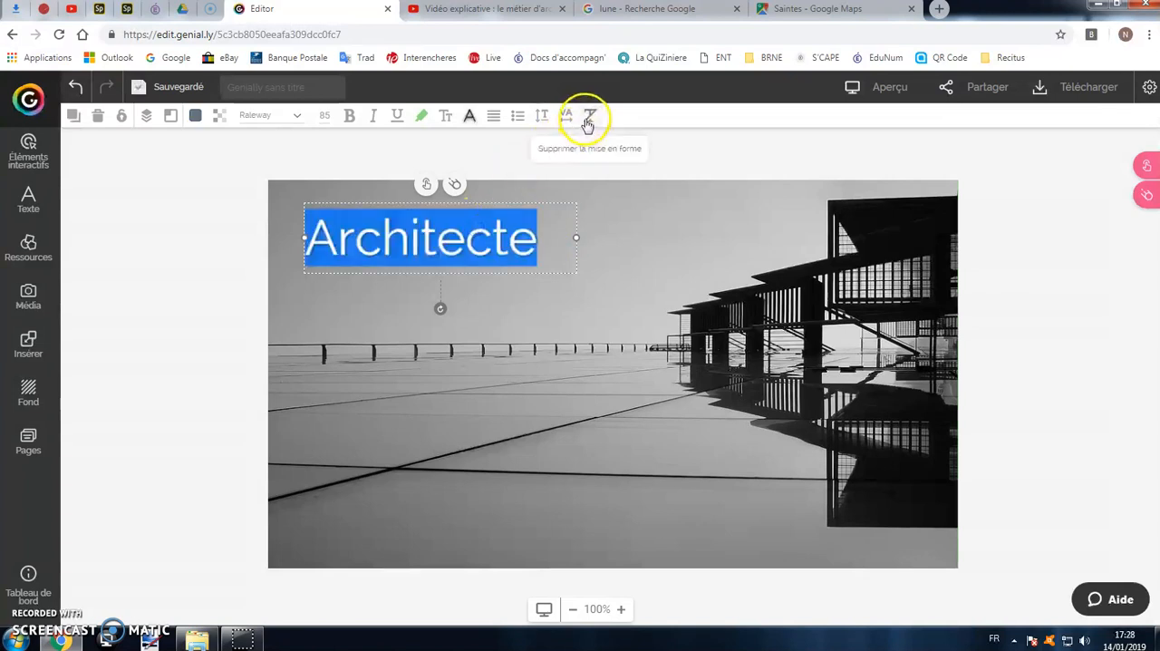
left_click(195, 115)
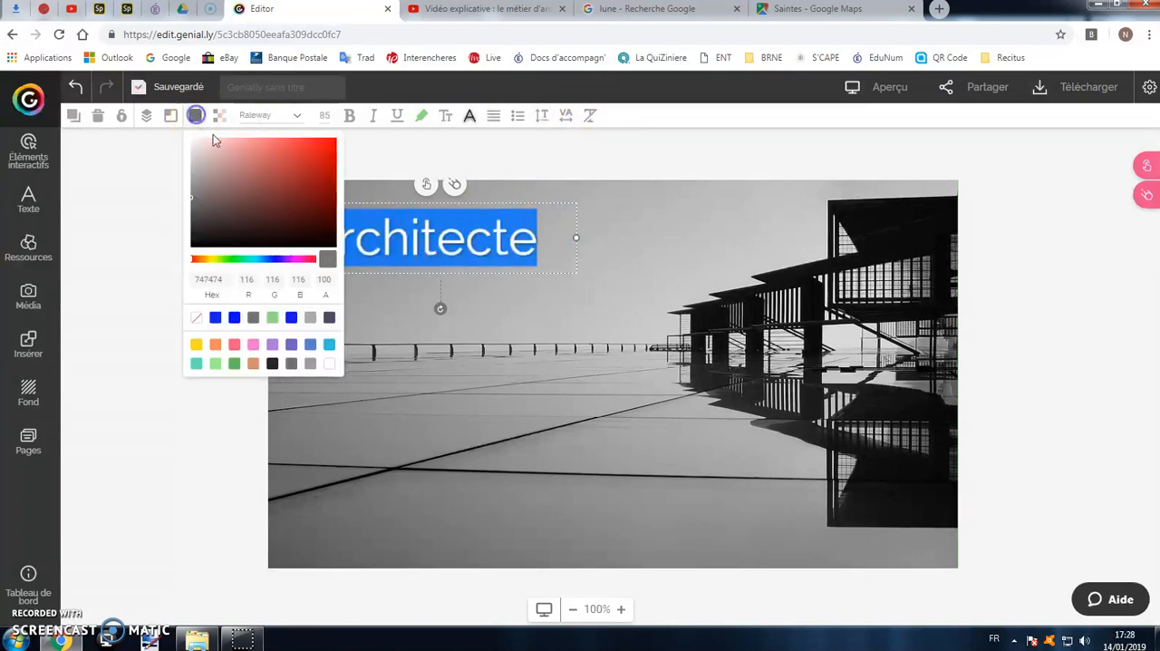
left_click(227, 318)
left_click_drag(531, 264, 771, 531)
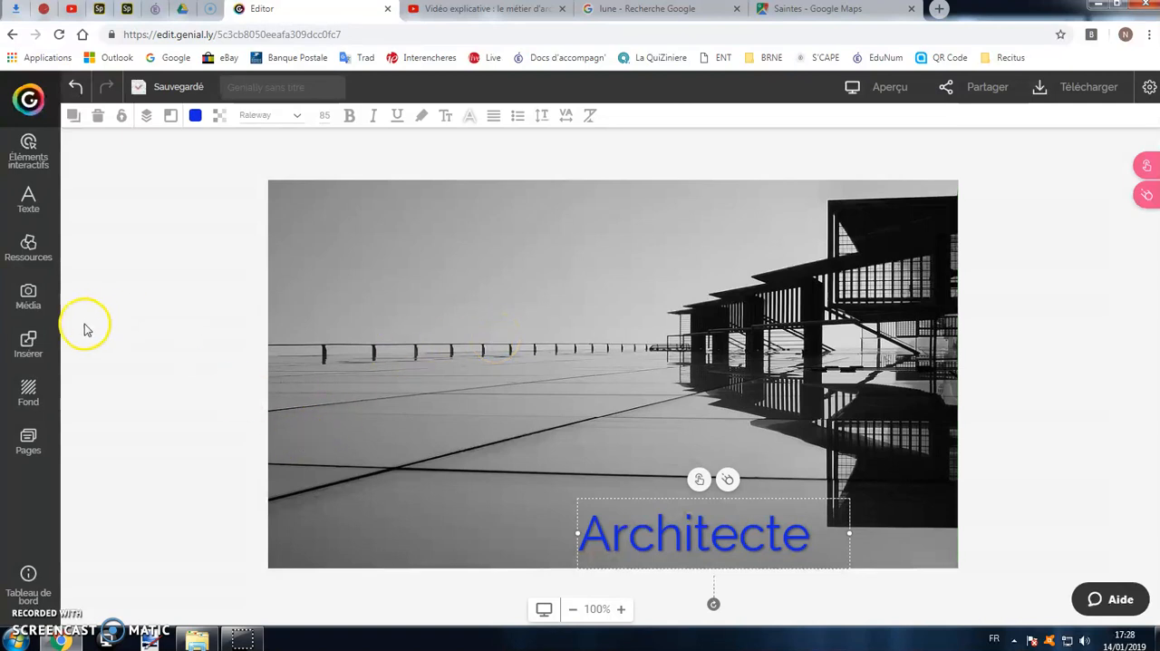
Examine the image, video and audio media sources, including the Pixabay and Giphy image libraries.
left_click(30, 306)
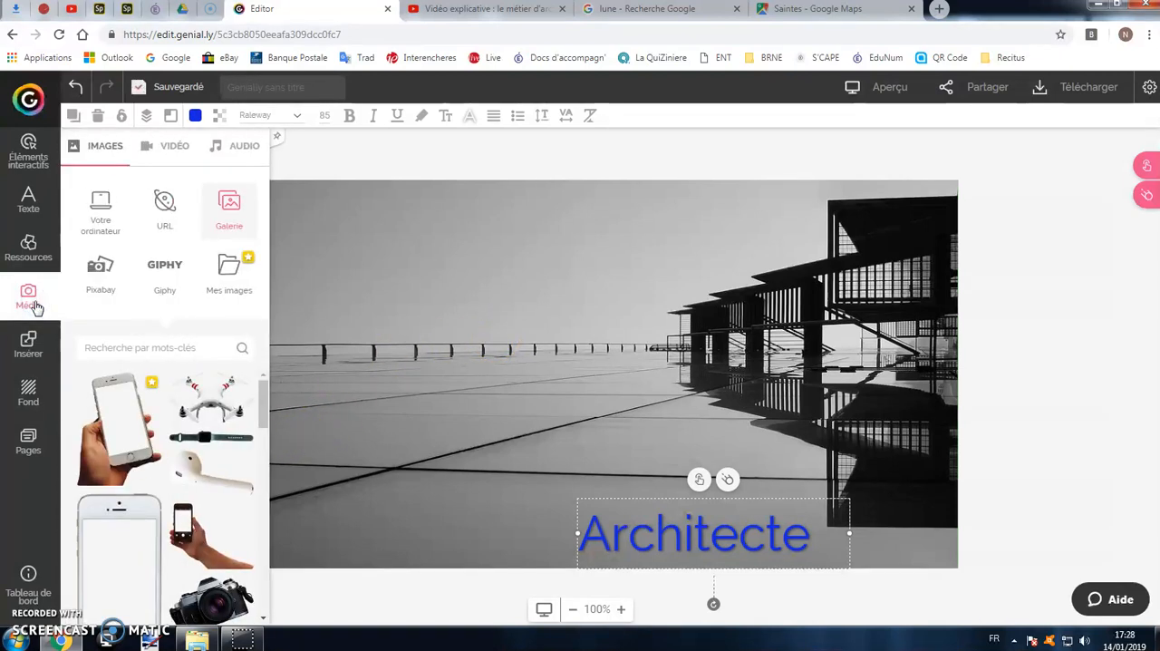
left_click(172, 147)
left_click(226, 149)
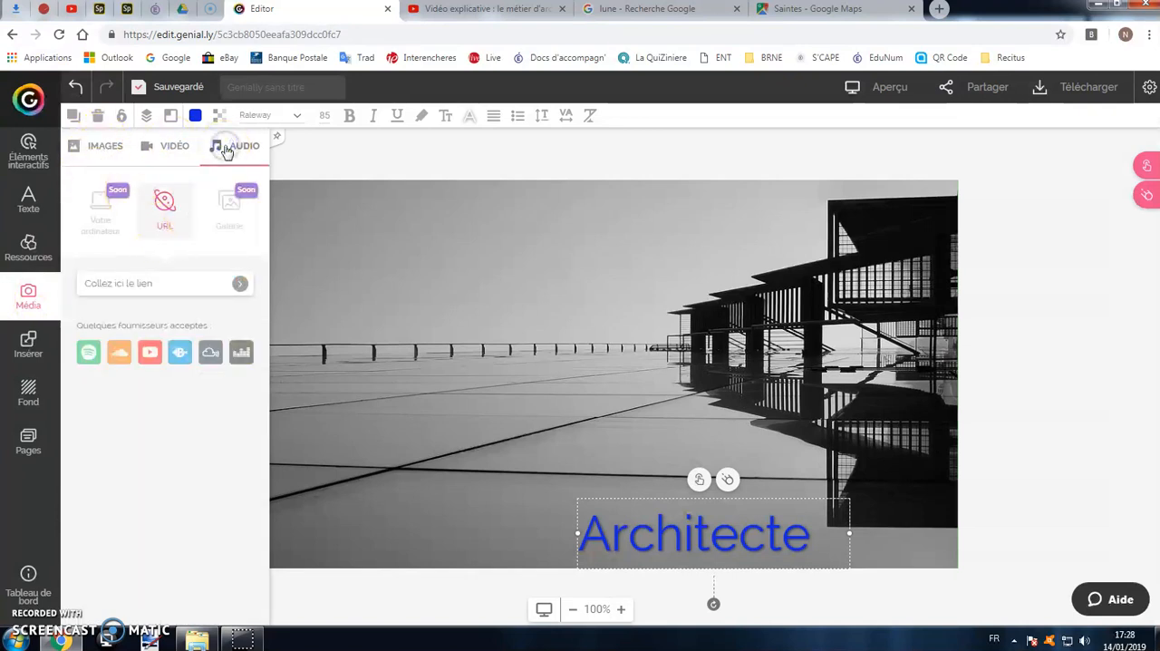
left_click(109, 149)
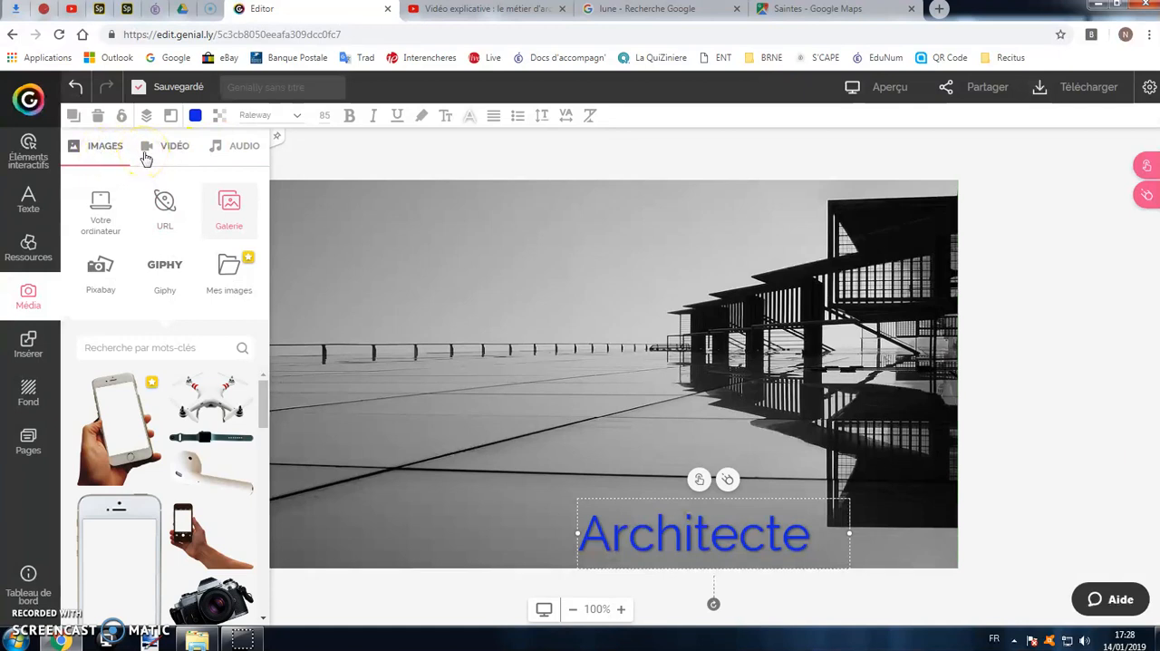
left_click(103, 270)
left_click(163, 276)
left_click(108, 282)
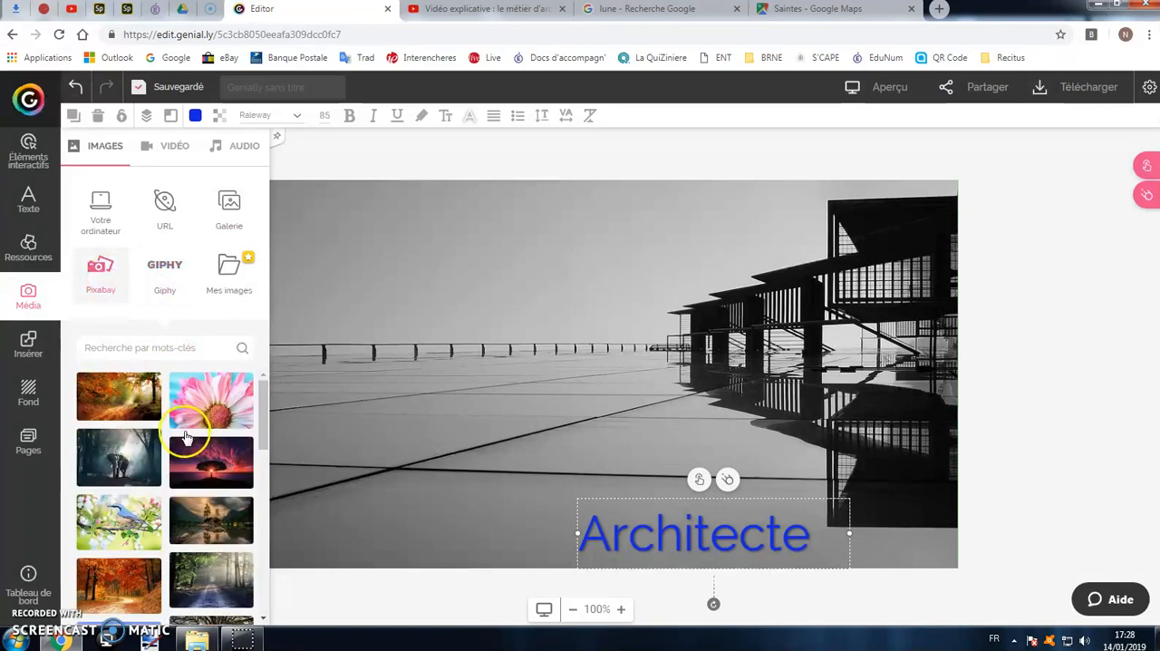
left_click(160, 279)
left_click(103, 270)
Search the Pixabay image library for "sun" and look through the results.
left_click(154, 344)
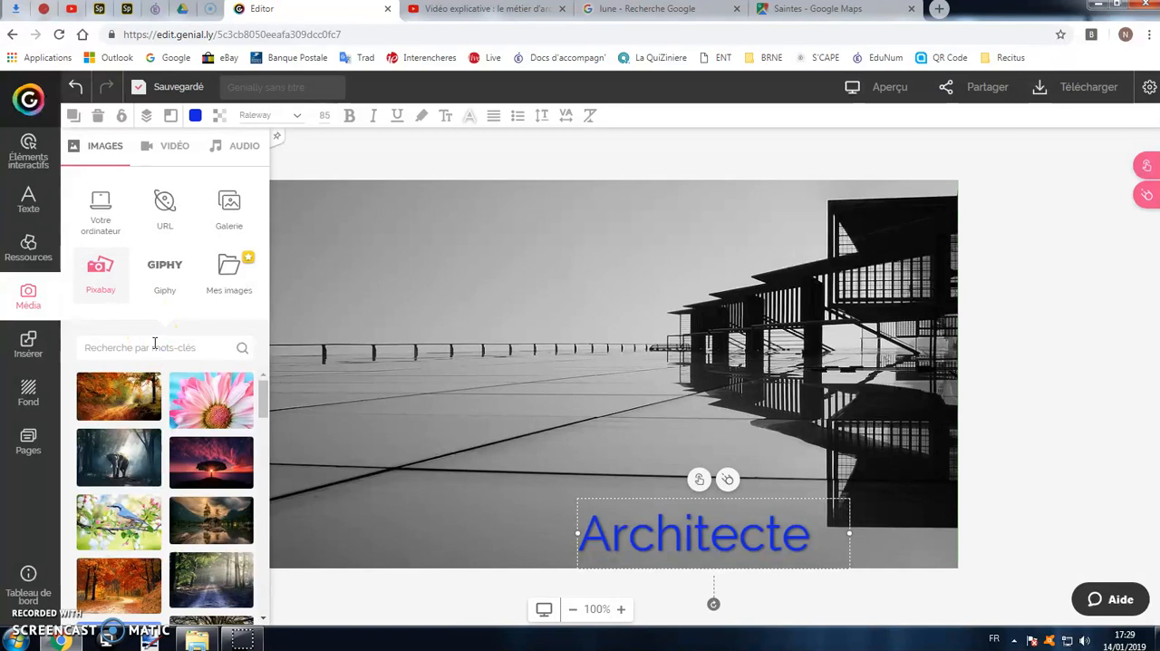
left_click(241, 353)
scroll(176, 435, "down", 10)
scroll(184, 476, "up", 10)
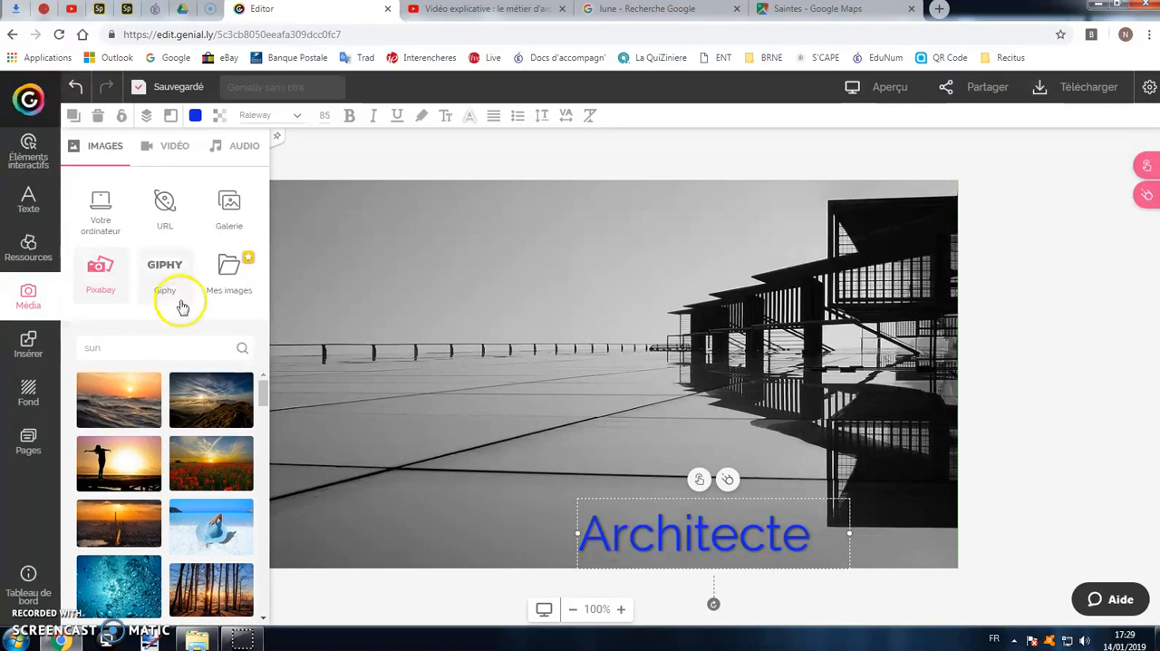
Choose to insert an image by URL and copy the half-moon photo's image address from the Google Images browser tab.
left_click(165, 222)
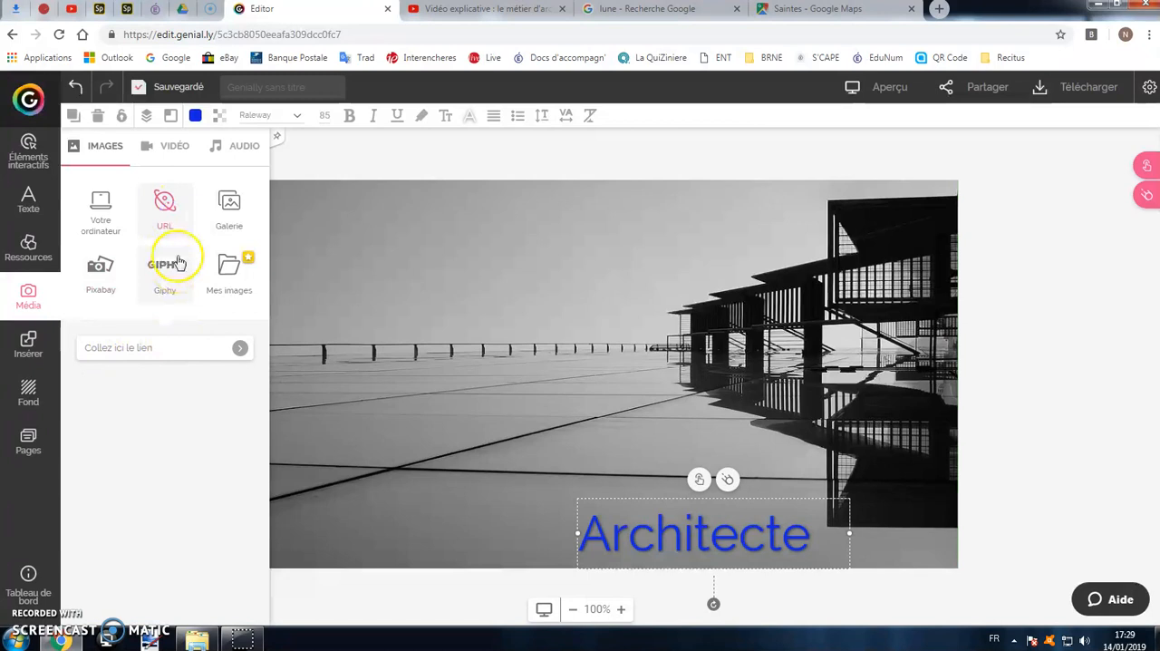
left_click(620, 9)
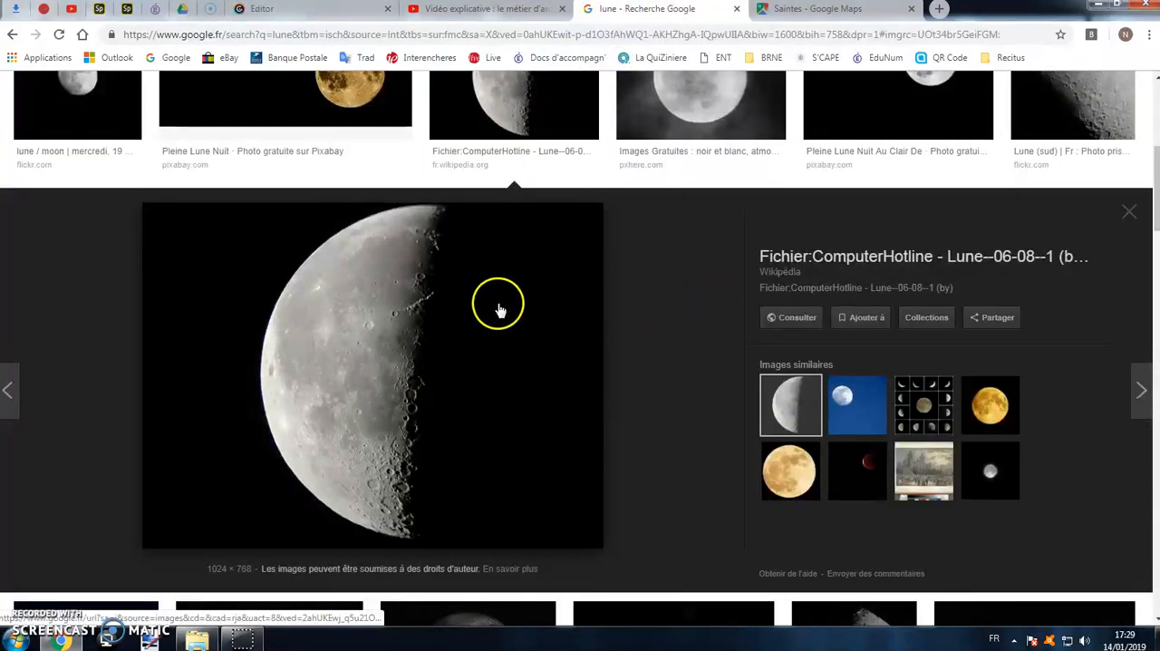
right_click(450, 308)
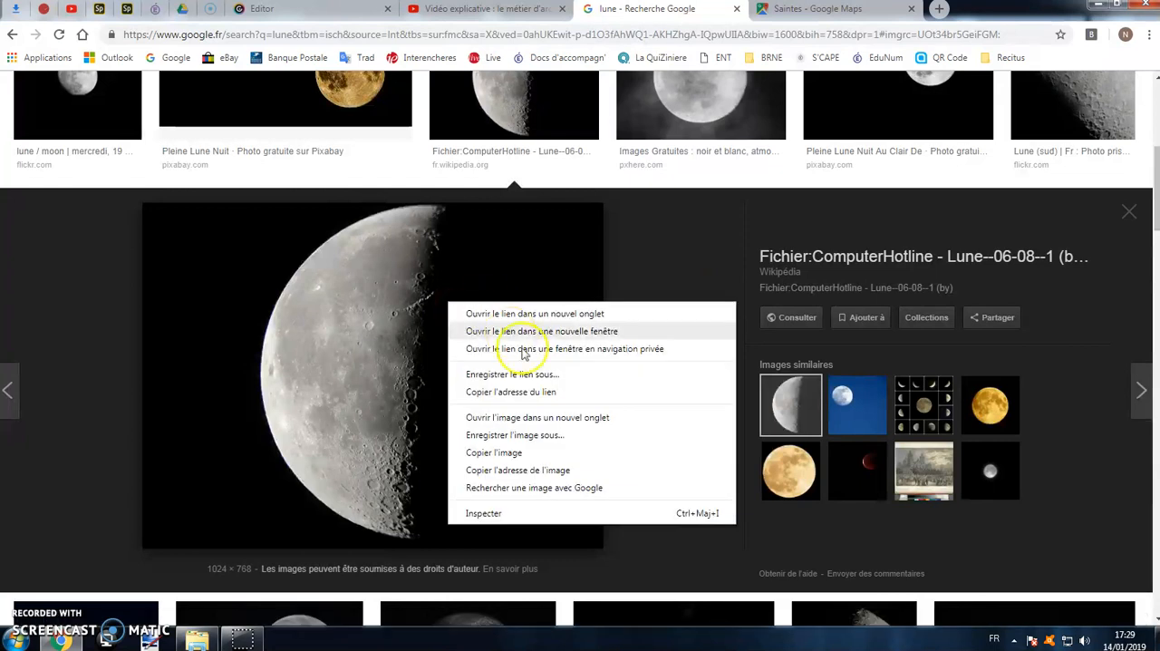
left_click(537, 472)
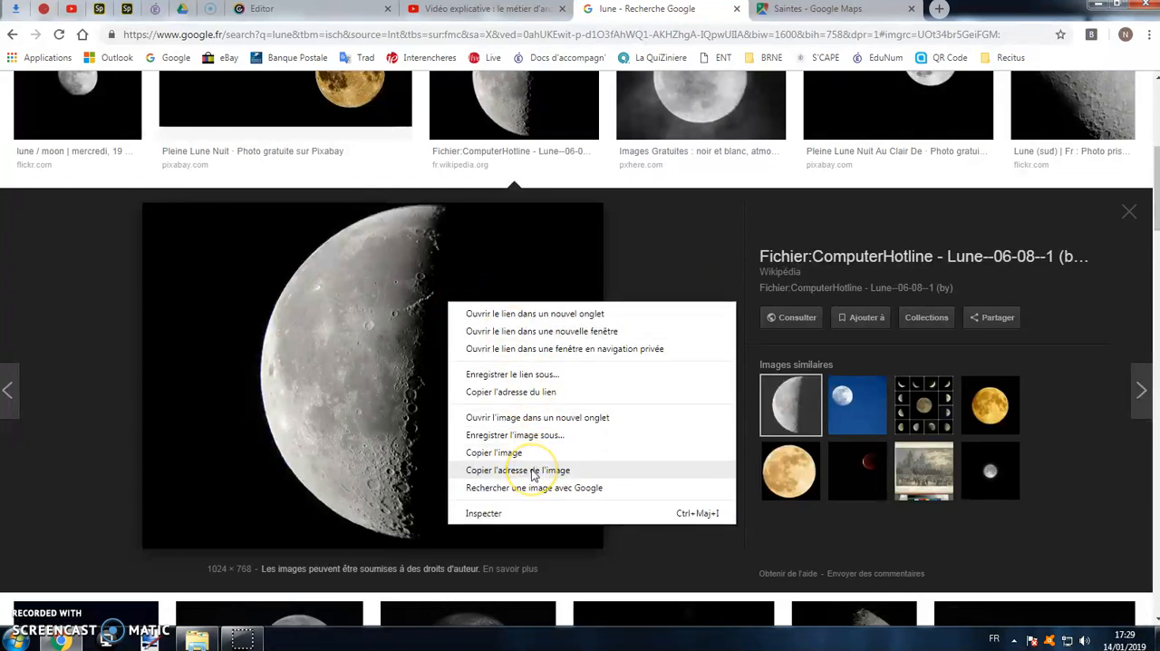
Return to the Genially editor and load the moon image from its copied address as an image link.
left_click(262, 11)
left_click(82, 290)
right_click(125, 350)
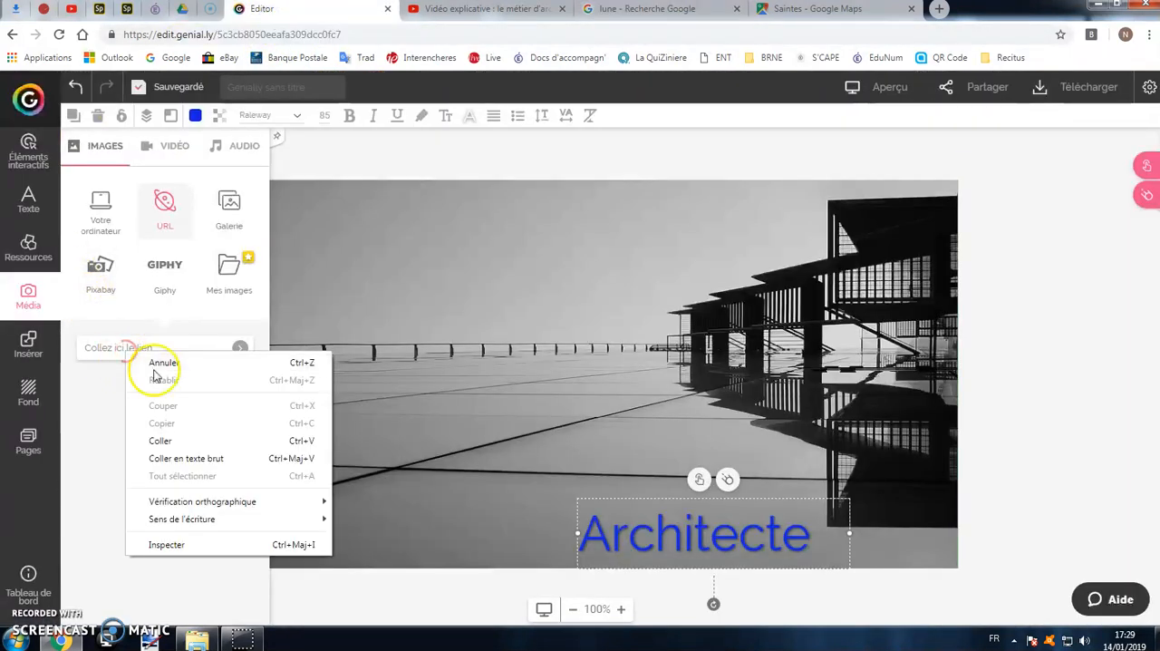
left_click(173, 443)
left_click(241, 350)
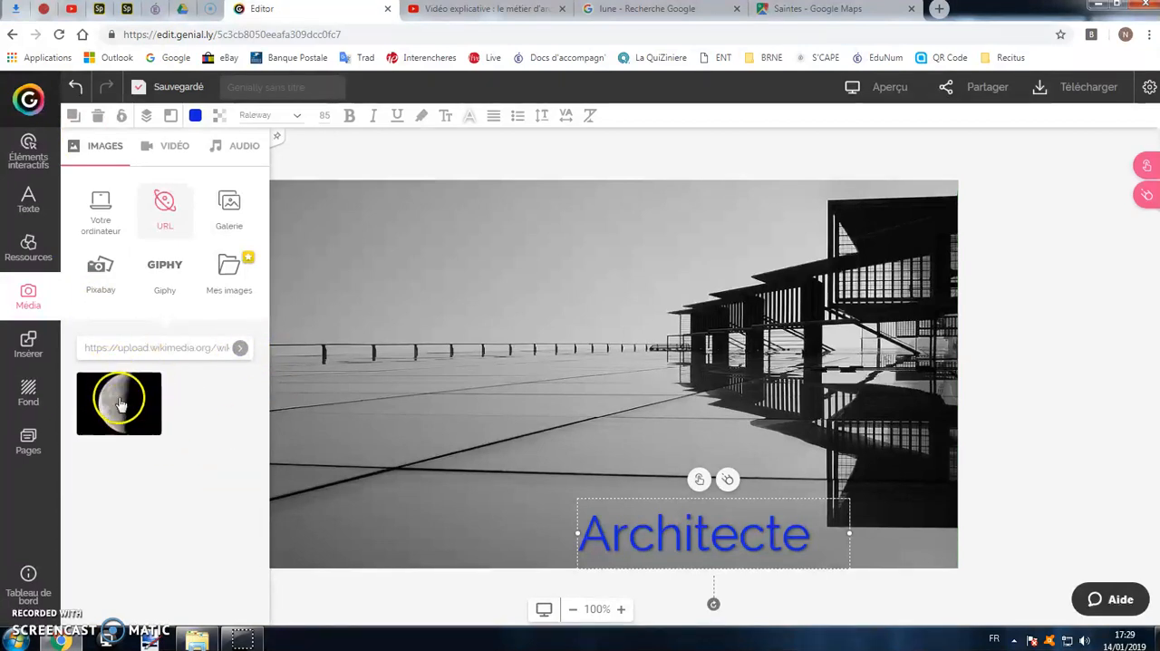
Place the moon image on the left part of page 1, above the Architecte title, and enlarge it slightly.
left_click_drag(119, 400, 399, 290)
left_click_drag(492, 363, 554, 376)
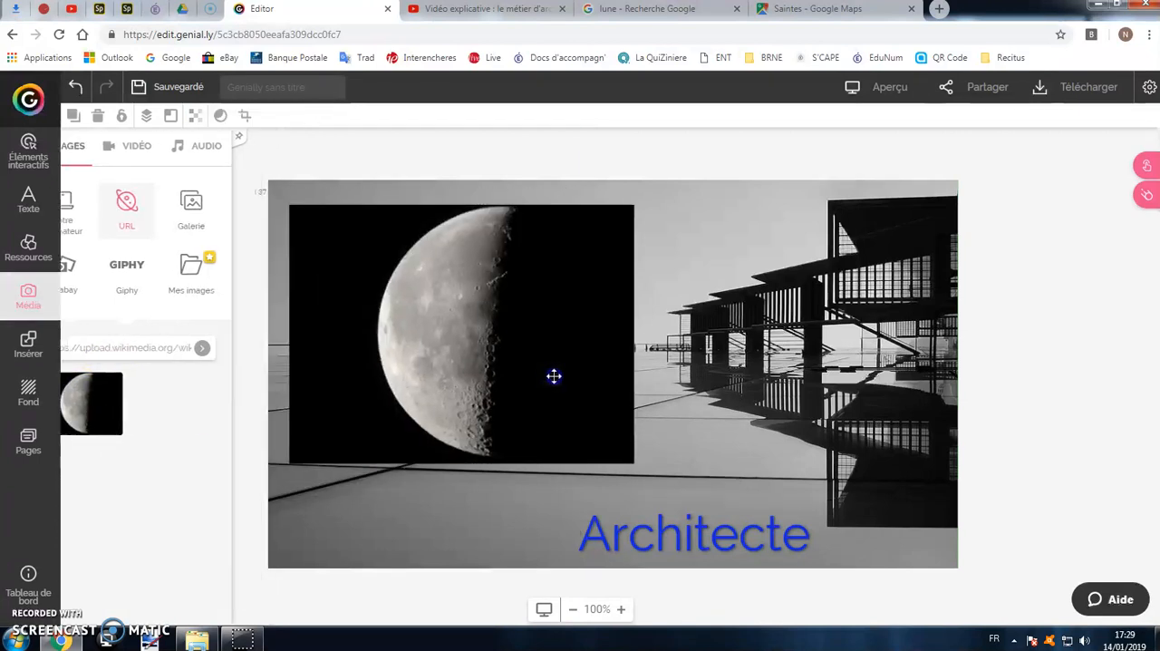
mouse_move(638, 465)
left_mouse_down()
mouse_move(635, 445)
mouse_move(489, 339)
mouse_move(661, 440)
mouse_move(644, 466)
left_mouse_up()
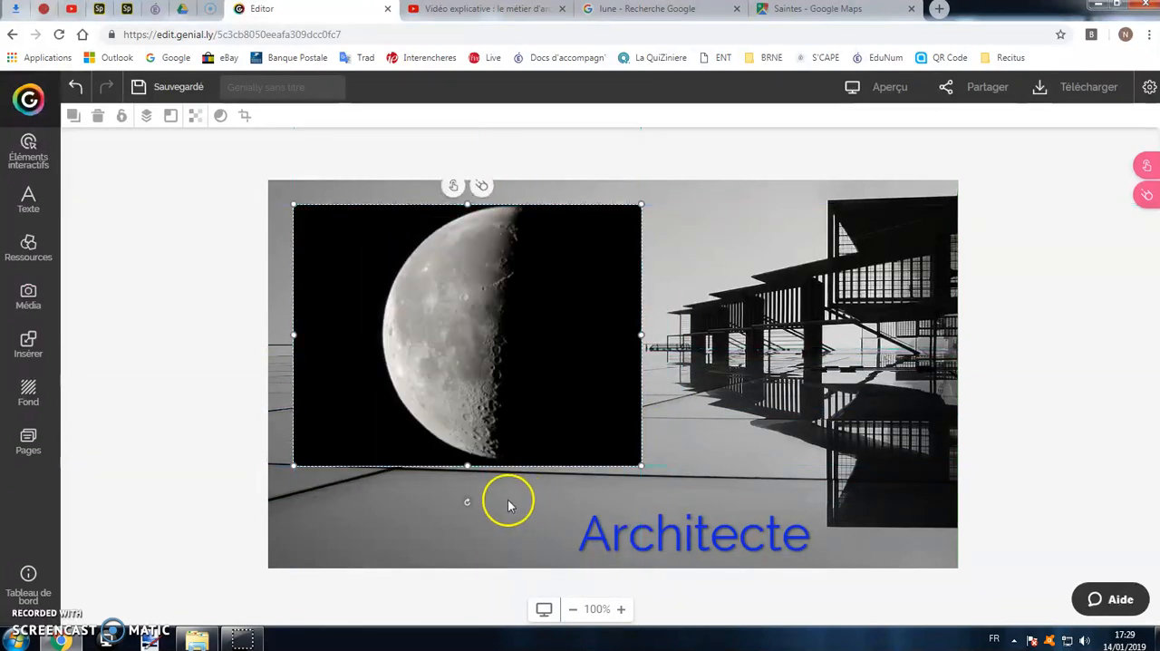
Try the moon image's rotation, widen the image slightly, and shift it a little to the right on page 1.
mouse_move(467, 501)
left_mouse_down()
mouse_move(492, 487)
mouse_move(466, 489)
left_mouse_up()
mouse_move(643, 336)
left_mouse_down()
mouse_move(499, 336)
mouse_move(656, 344)
left_mouse_up()
left_click_drag(552, 347, 571, 347)
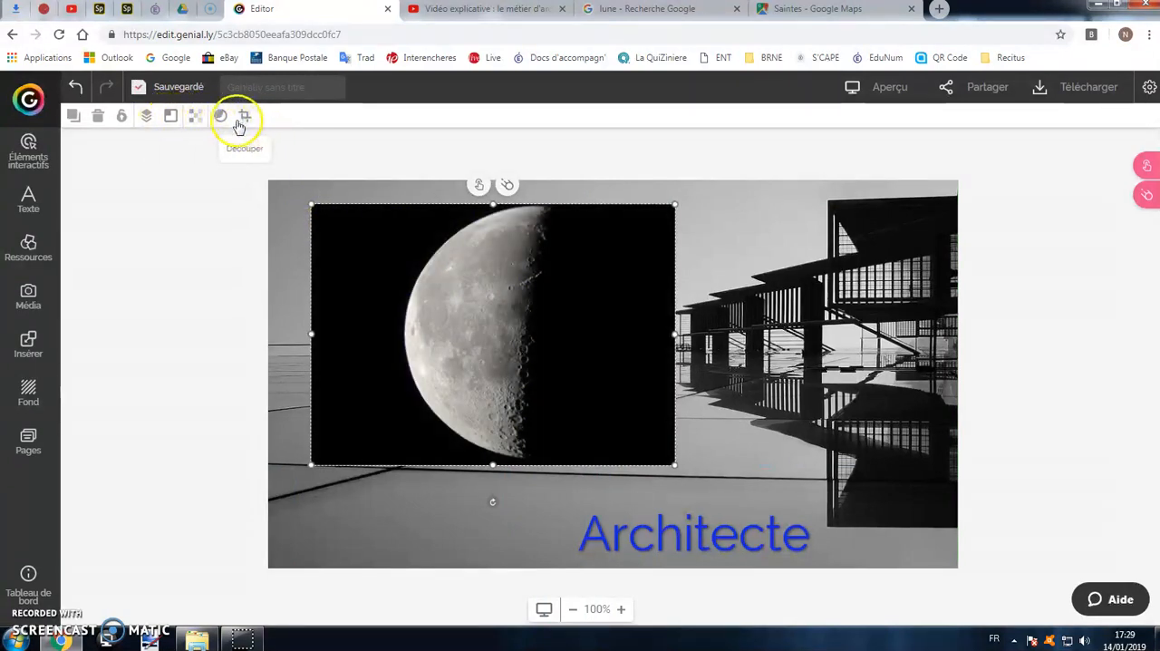
Align the moon image to several preset page positions, ending with the centre of page 1.
left_click(171, 116)
left_click(215, 144)
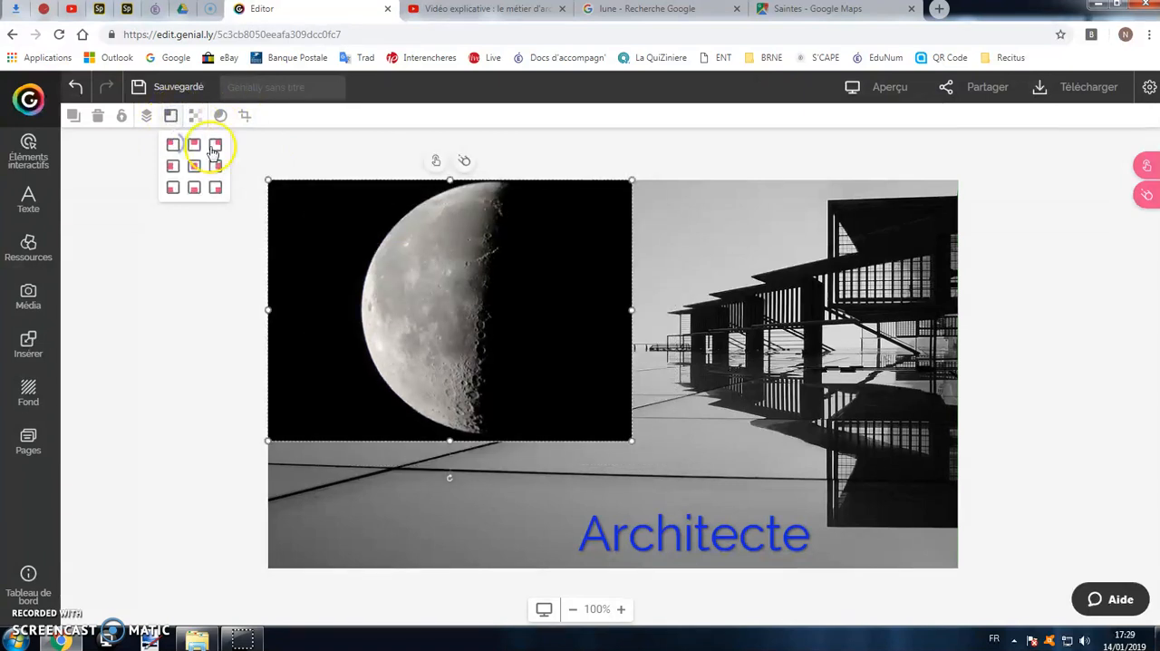
left_click(215, 166)
left_click(215, 187)
left_click(194, 187)
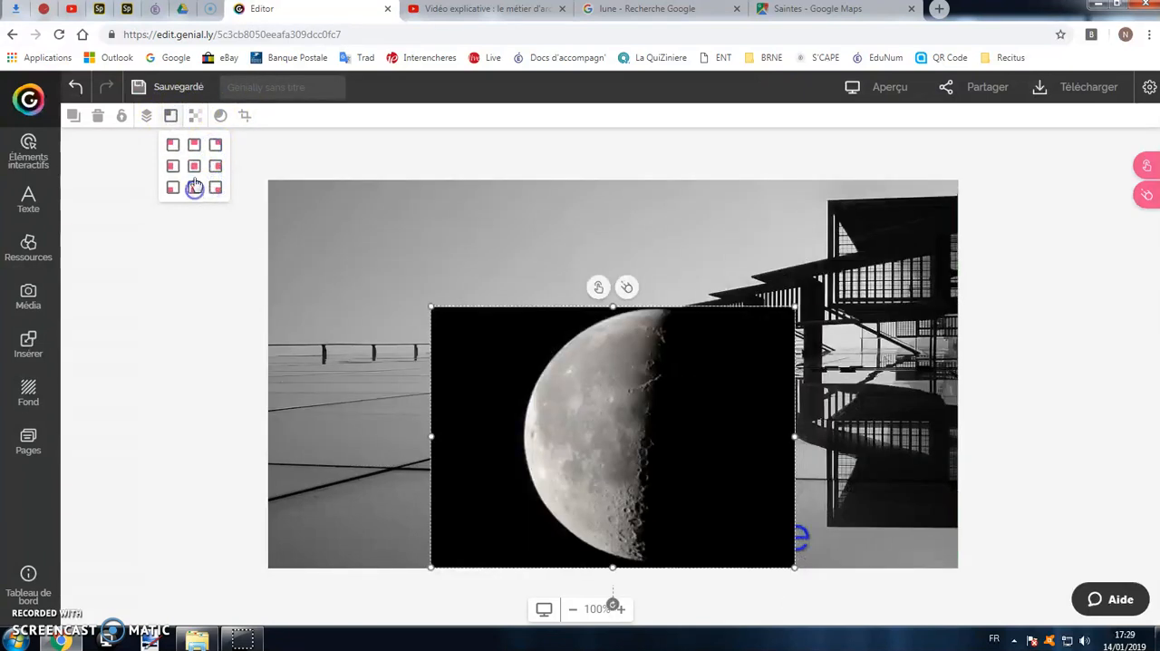
left_click(194, 167)
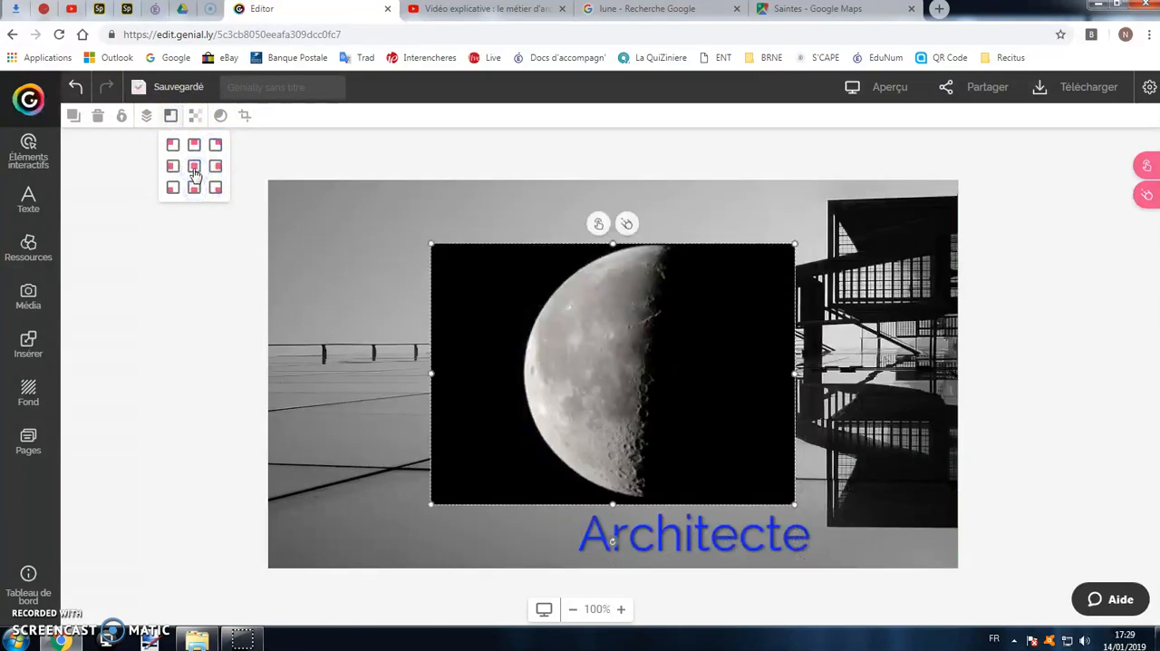
Set the moon image's opacity to 65 and move the image to the upper-left part of the page.
left_click(196, 116)
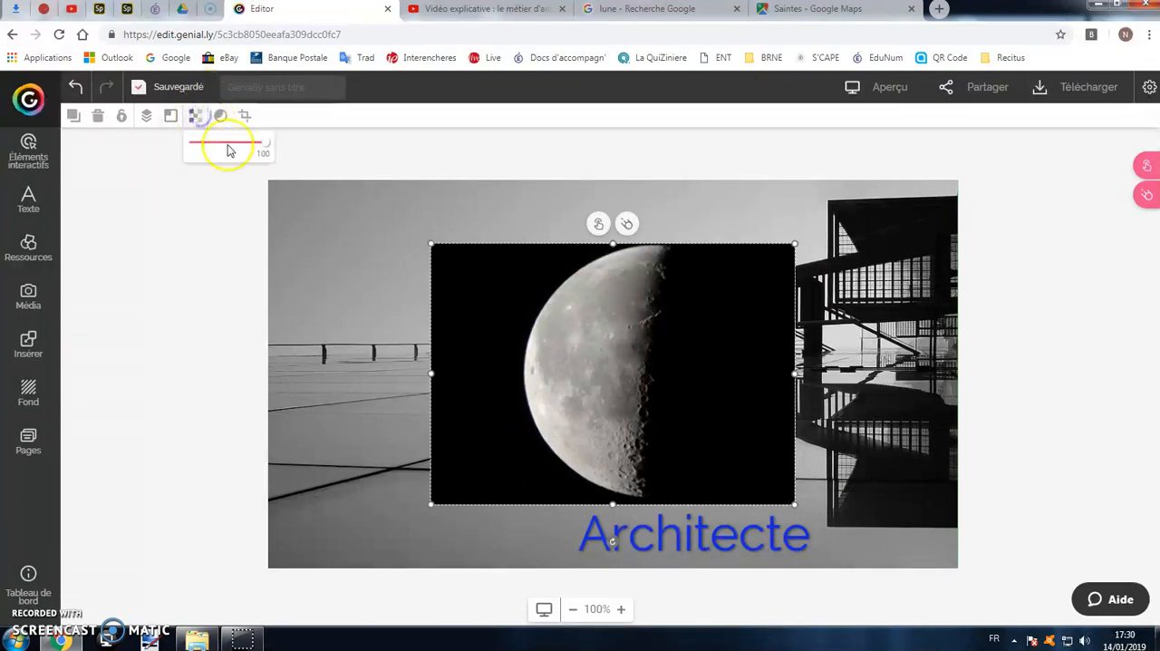
mouse_move(264, 145)
left_mouse_down()
mouse_move(210, 142)
mouse_move(241, 147)
left_mouse_up()
left_click_drag(518, 339, 400, 303)
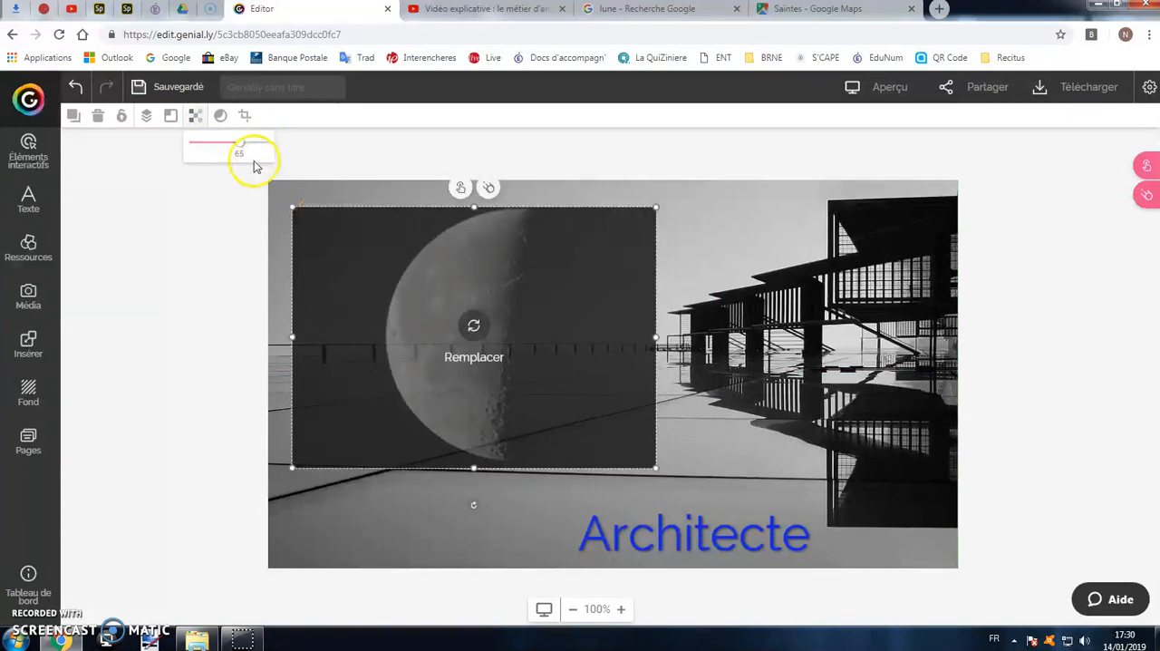
Try bordered and circular frame styles on the moon image and return it to a plain rectangle.
left_click(220, 118)
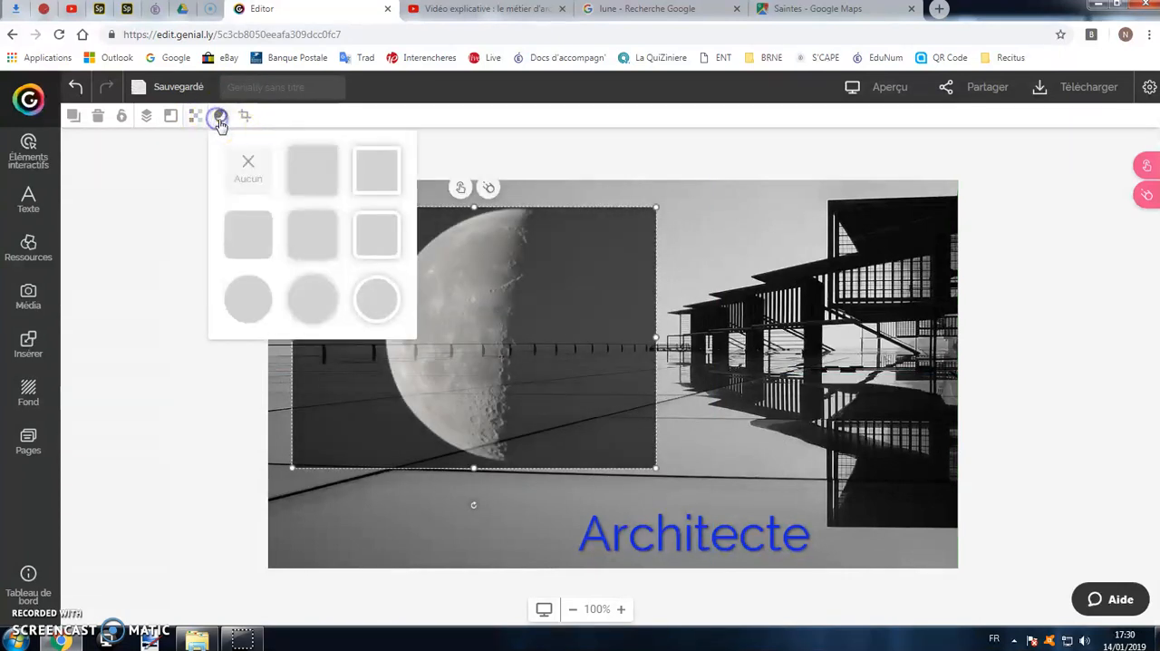
left_click(376, 174)
left_click(384, 297)
left_click(316, 297)
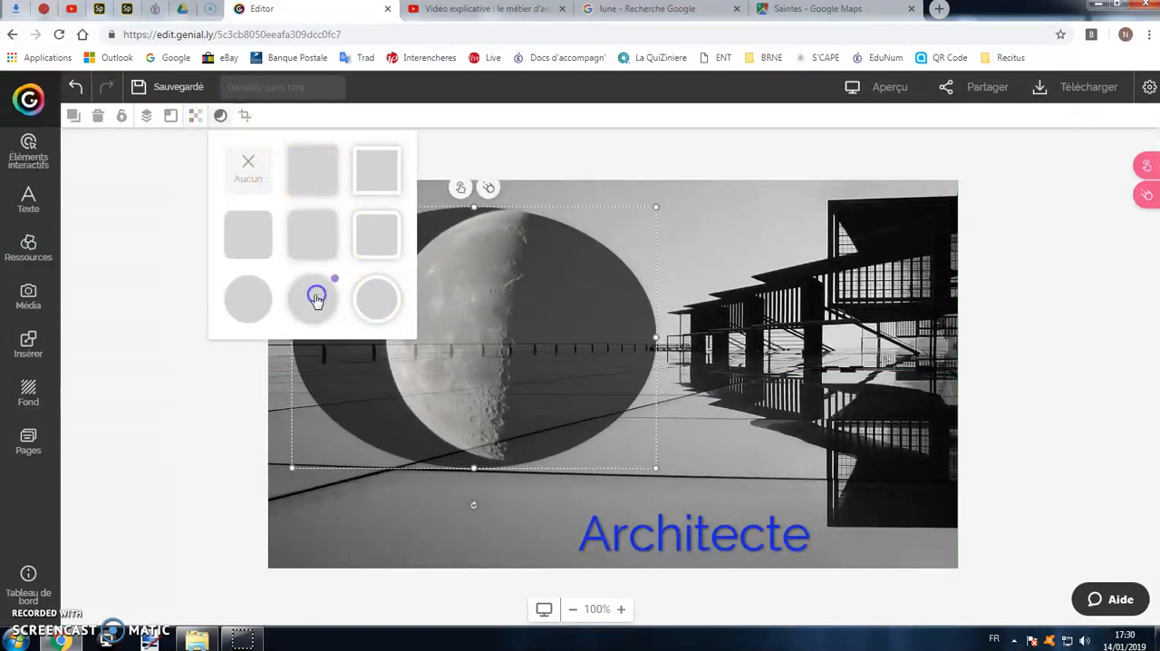
left_click(270, 250)
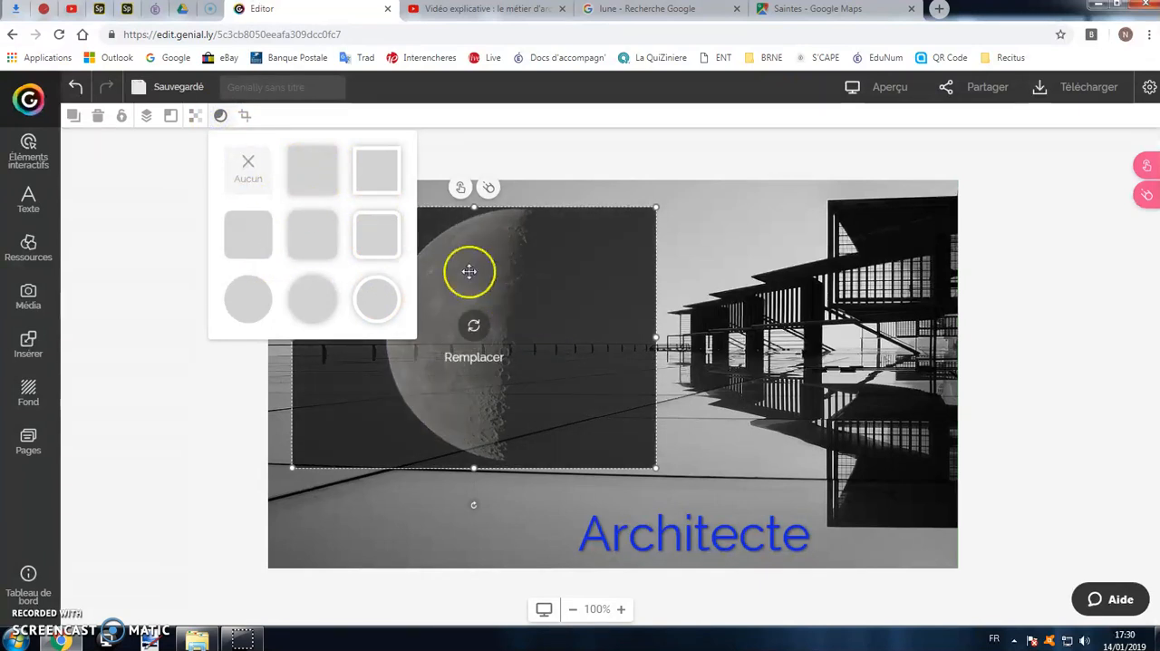
left_click(728, 242)
left_click(490, 291)
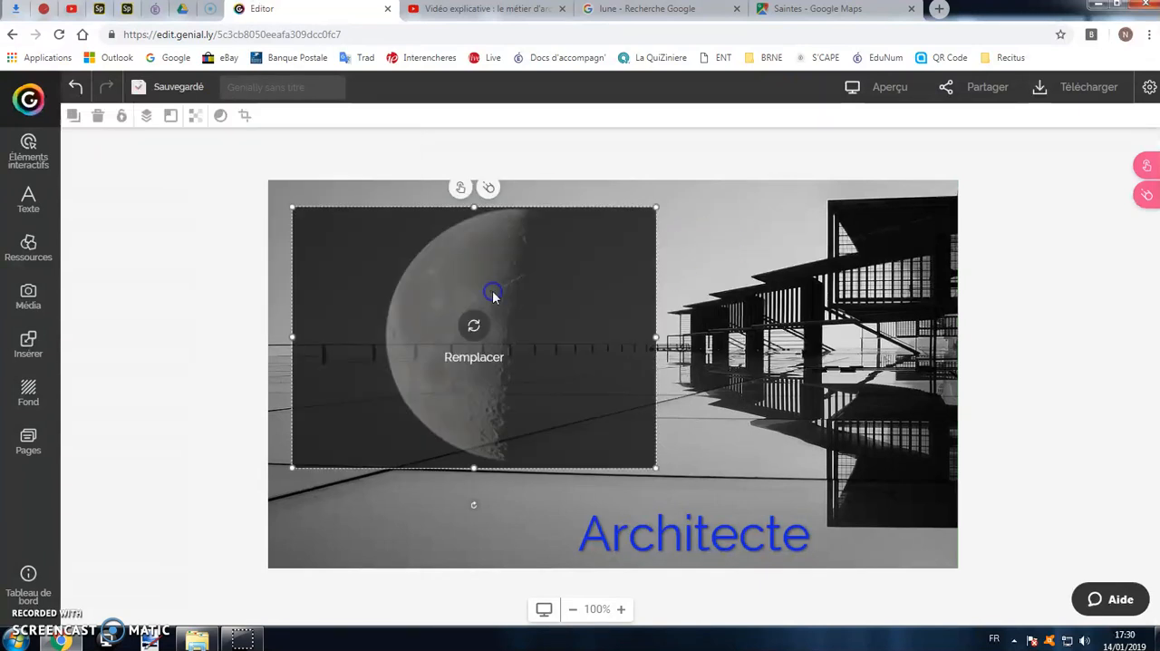
Crop the moon image at full height to a narrower frame around the moon and move it further left.
left_click(246, 115)
left_click_drag(500, 290, 474, 213)
left_click_drag(476, 402, 475, 467)
left_click_drag(384, 339, 363, 338)
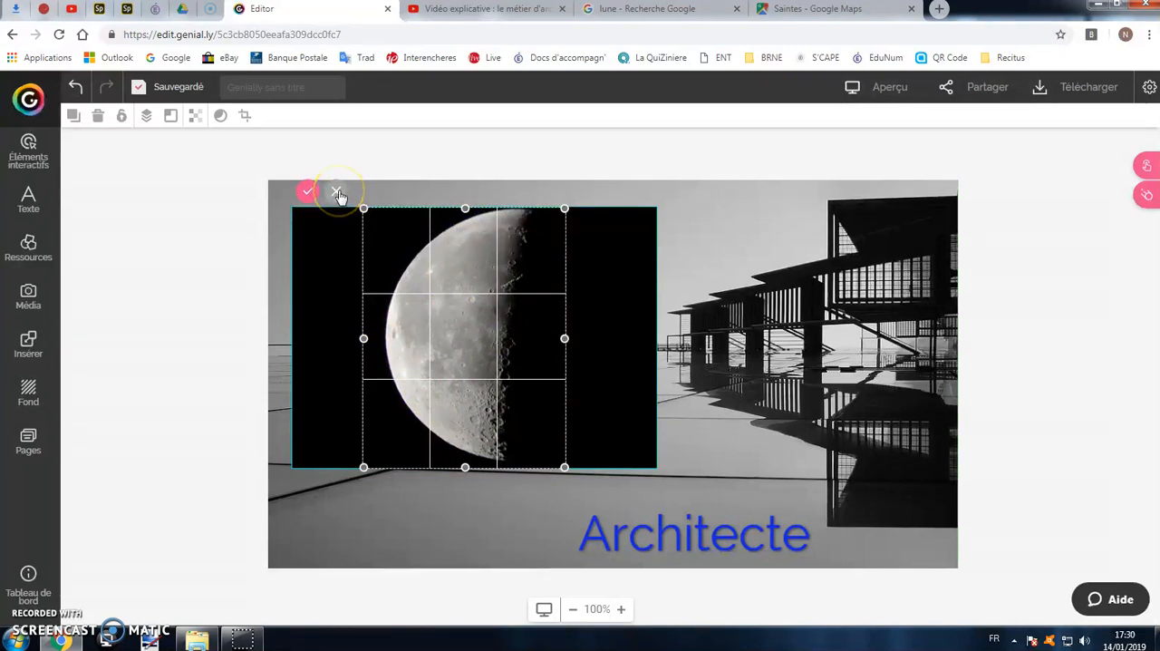
left_click(308, 194)
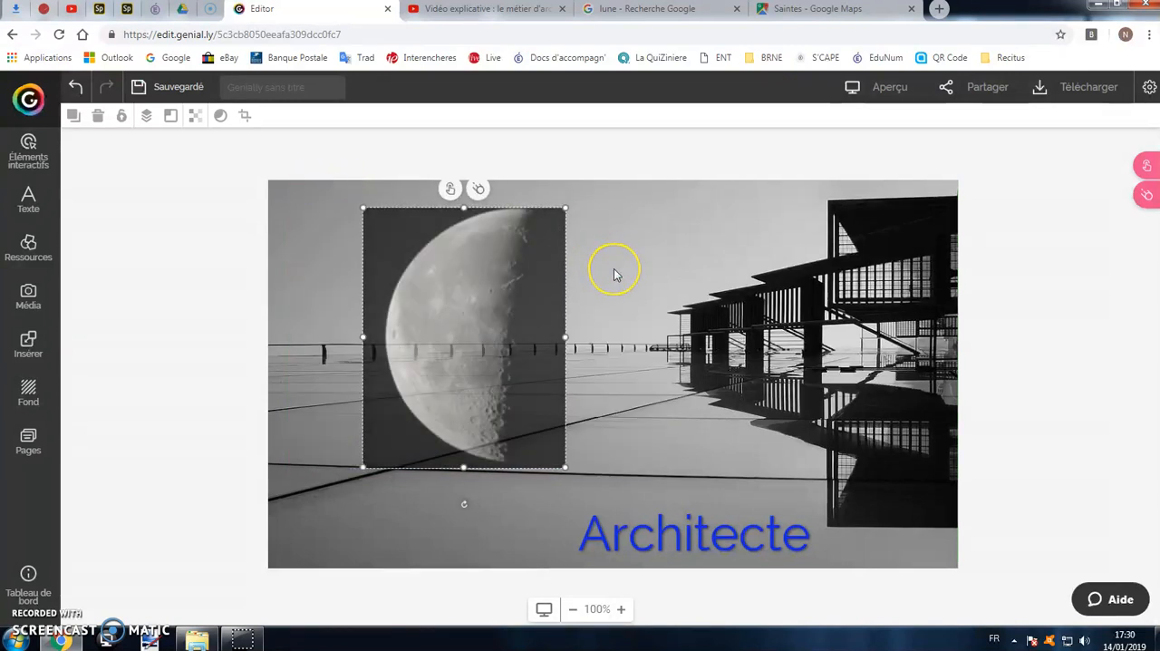
left_click_drag(450, 290, 400, 281)
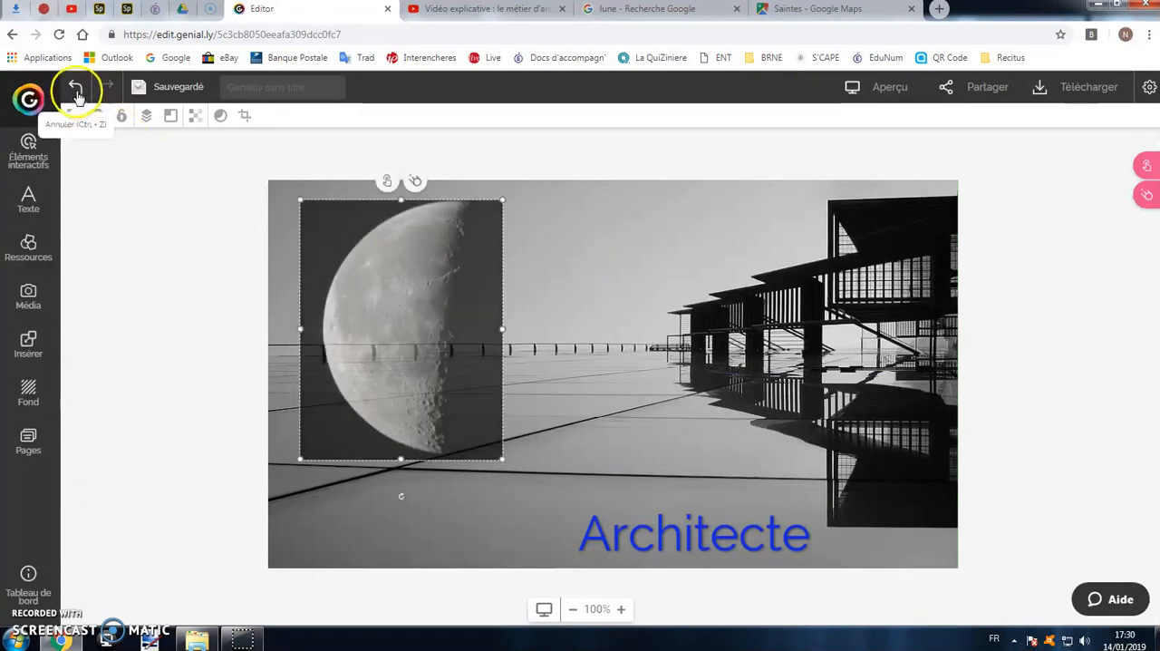
Undo the moon image's move and crop, redo them, and undo them again.
left_click(76, 89)
left_click(77, 93)
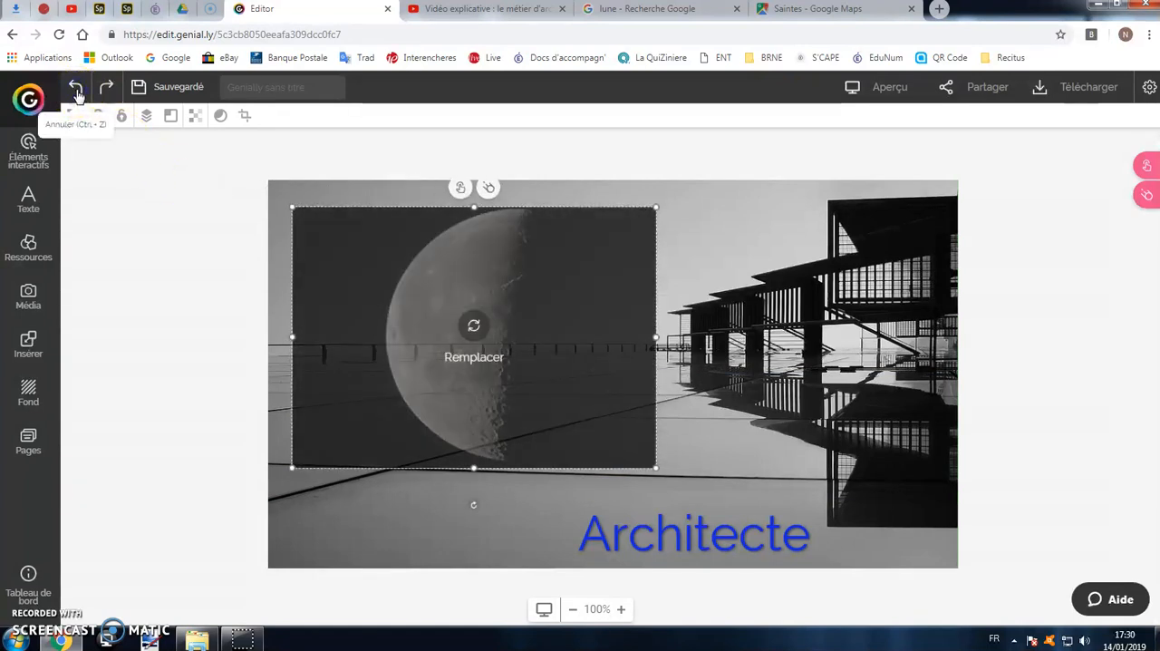
left_click(107, 90)
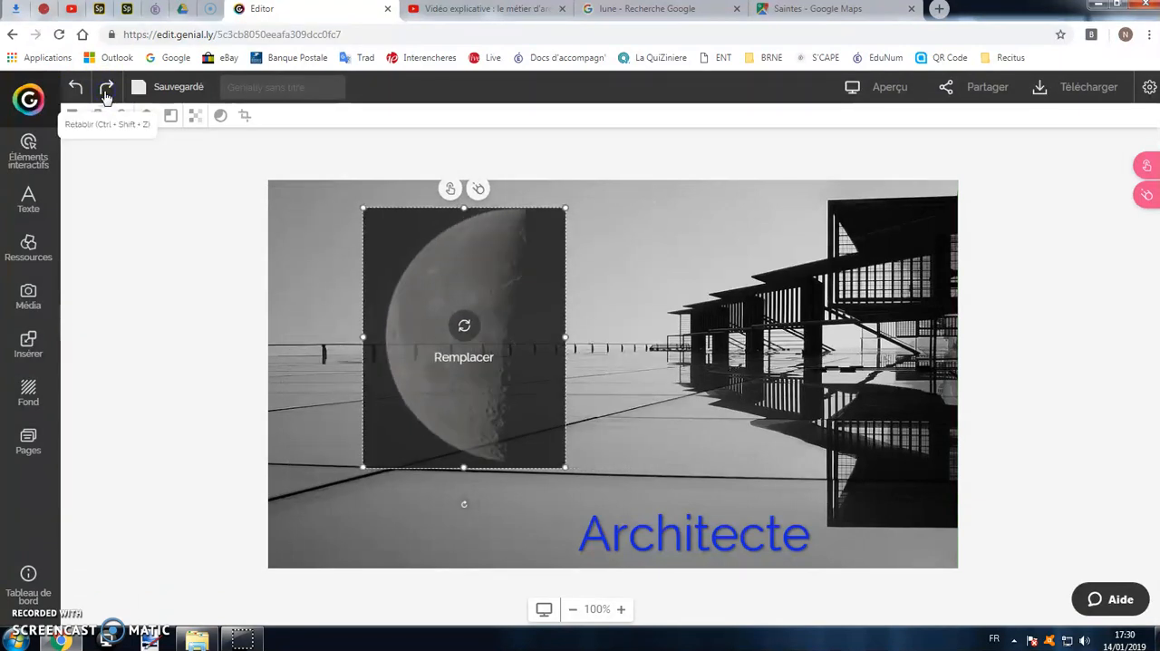
left_click(106, 92)
left_click(79, 91)
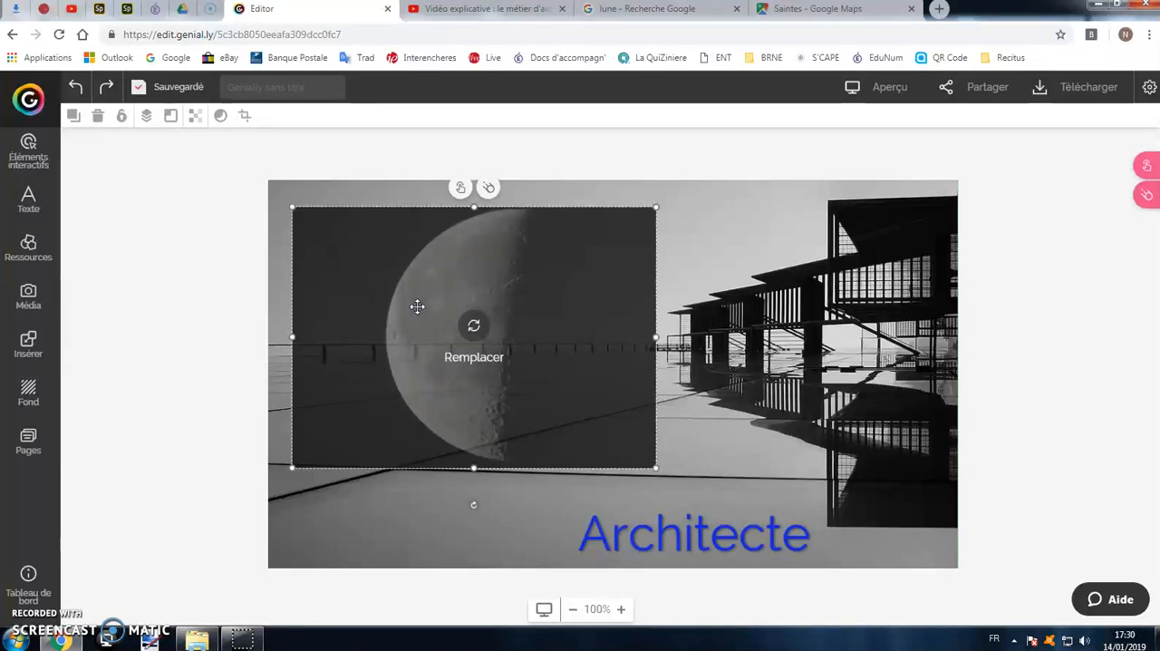
Shrink the moon image proportionally and reposition it in the upper-left area of page 1.
left_click_drag(479, 271, 498, 258)
left_click_drag(675, 452, 564, 397)
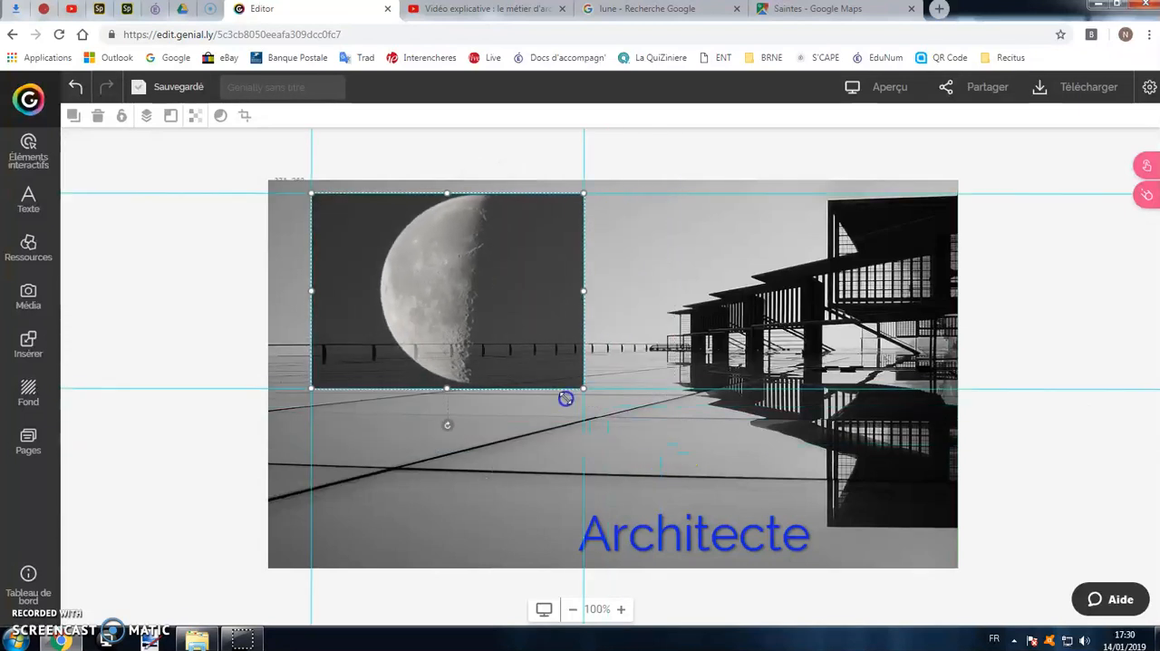
left_click_drag(513, 281, 495, 300)
Copy the moon image, paste the duplicate on page 1, and place it lower right of the original.
left_click(75, 124)
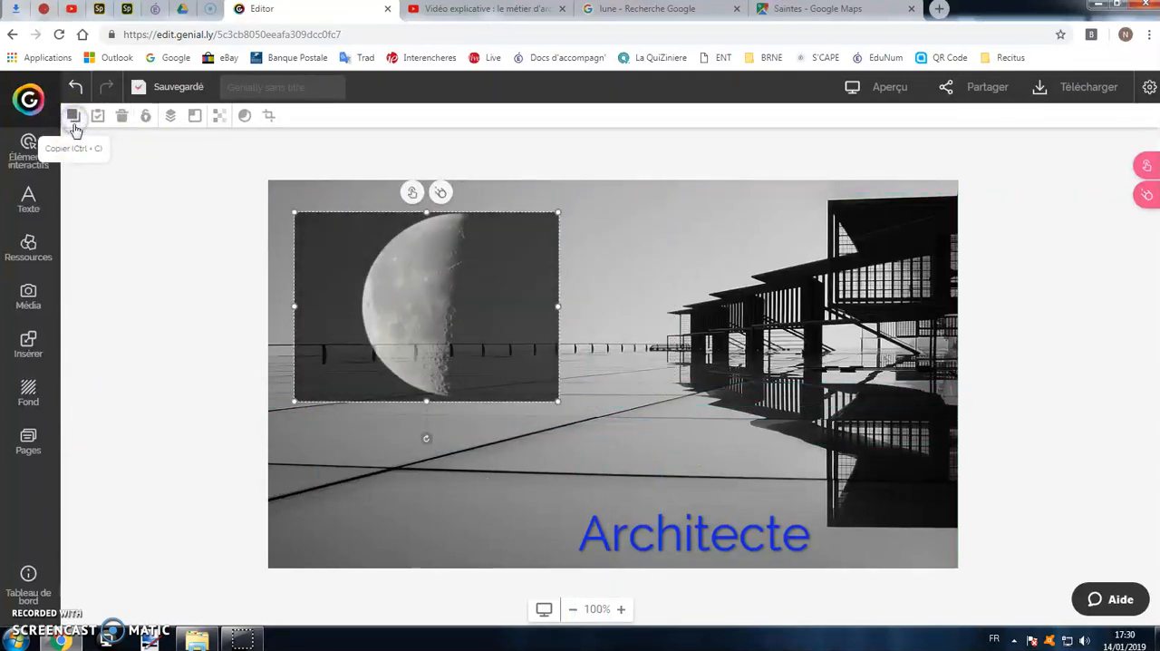
left_click(98, 118)
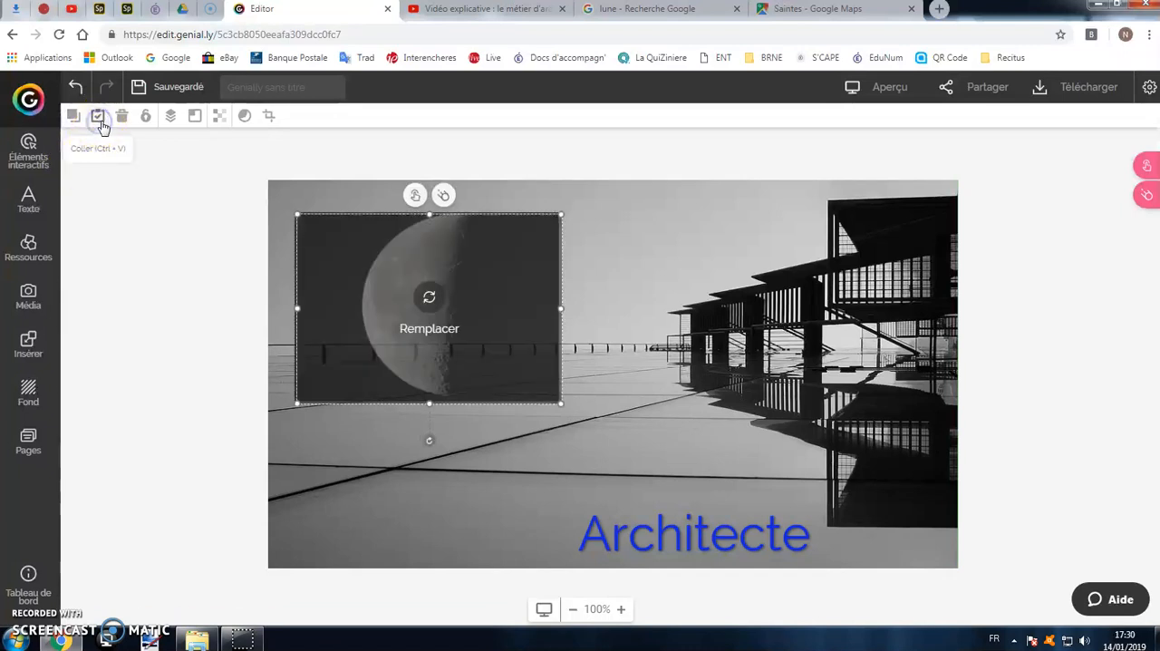
left_click_drag(456, 249, 617, 305)
Paste the copied moon image onto blank page 4 and enlarge it proportionally.
left_click(28, 441)
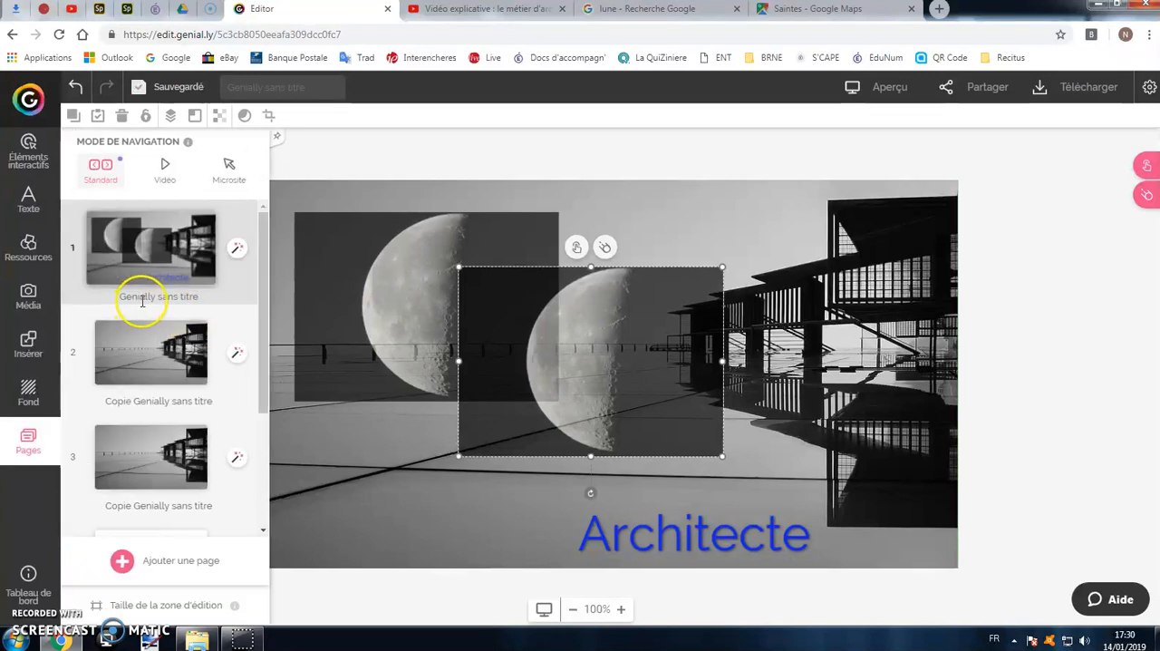
scroll(141, 328, "down", 3)
left_click(130, 408)
left_click(375, 272)
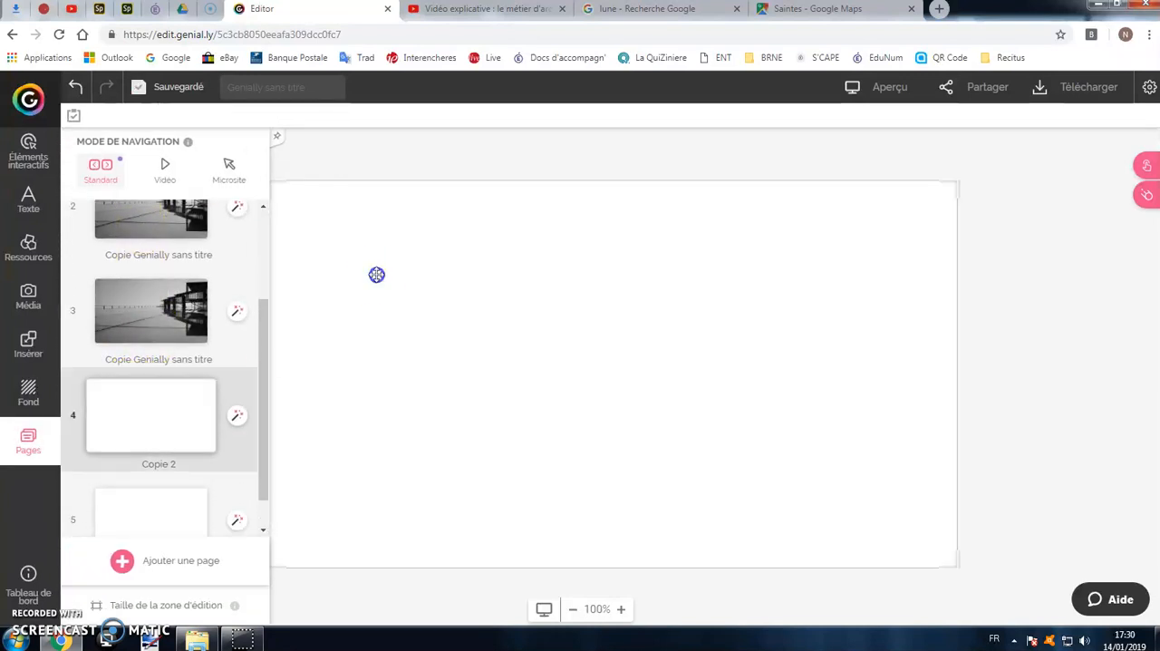
left_click(80, 127)
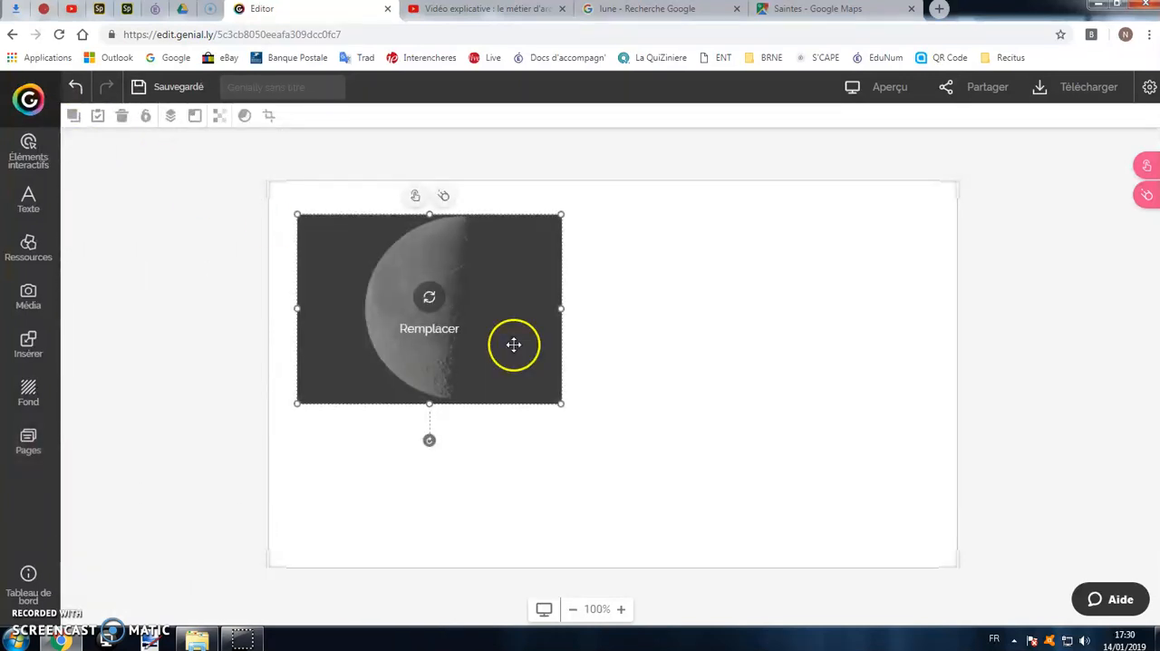
left_click_drag(562, 402, 663, 476)
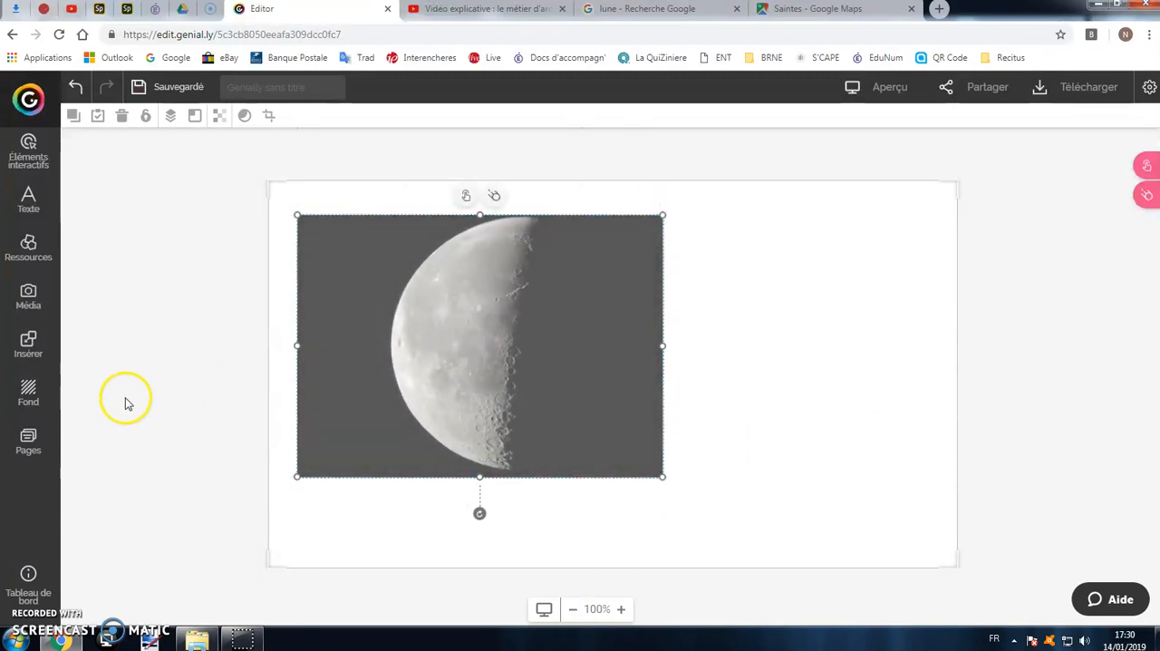
Look over the page thumbnails and reopen page 1.
left_click(45, 448)
scroll(124, 407, "up", 3)
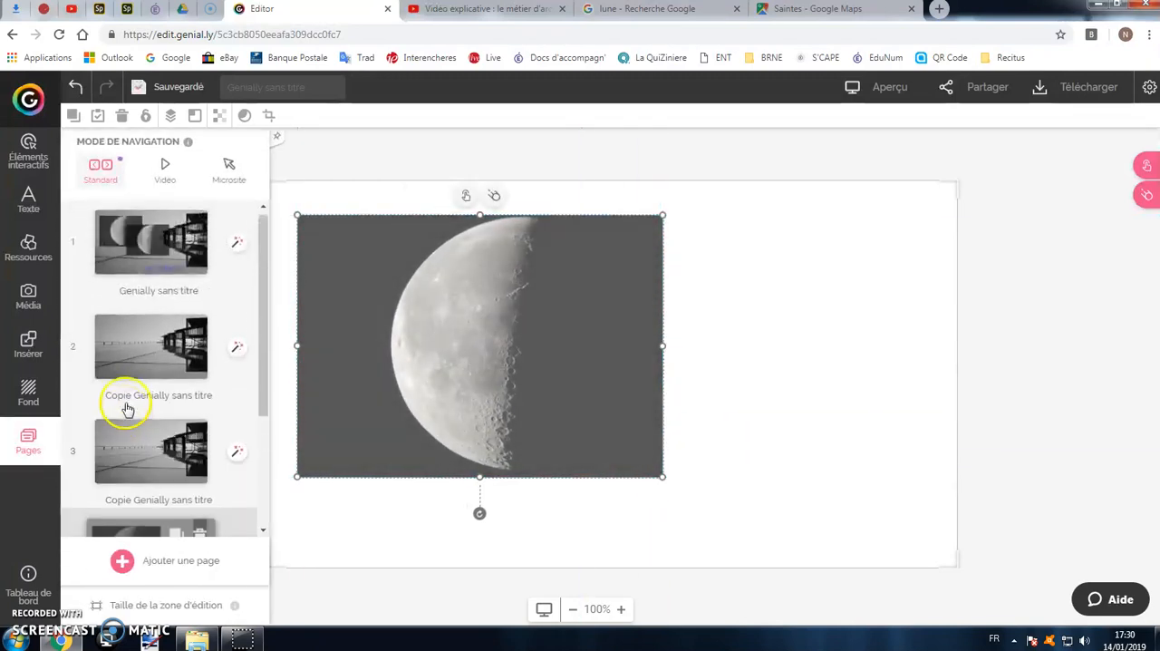
scroll(170, 334, "down", 2)
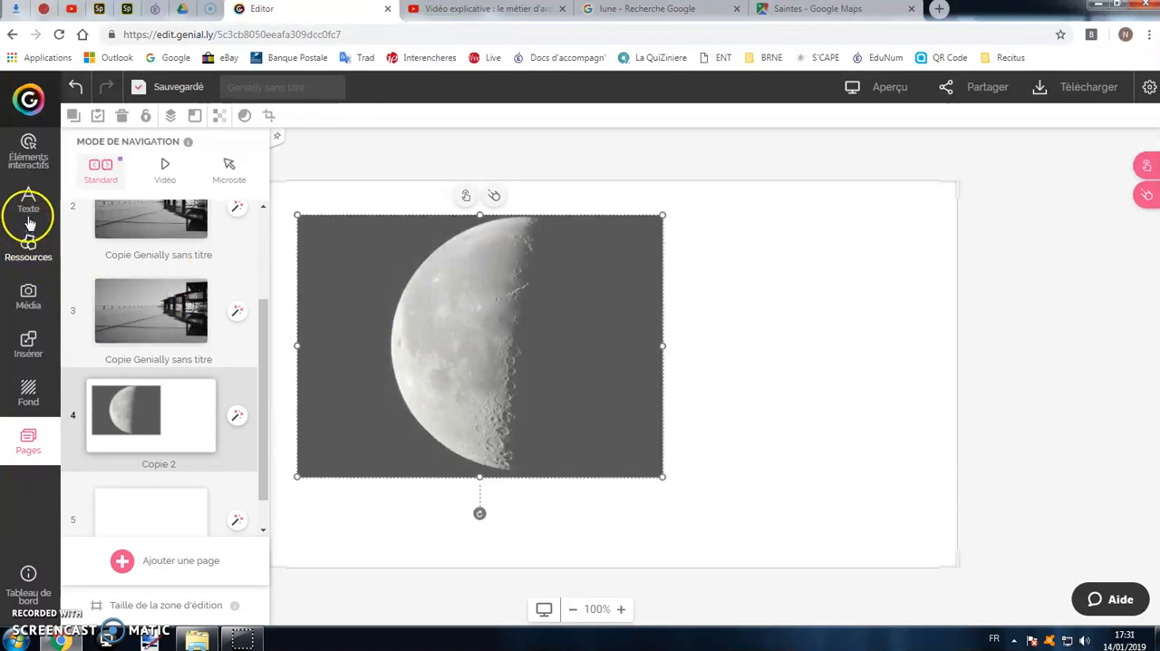
left_click(29, 299)
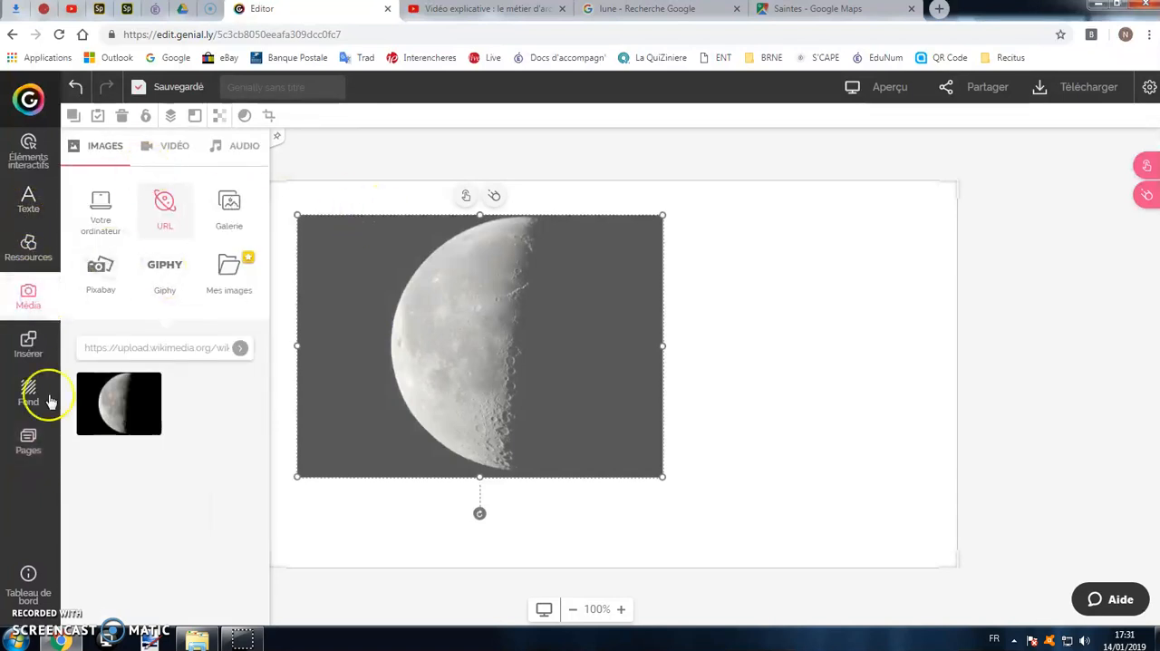
left_click(28, 441)
scroll(181, 366, "up", 2)
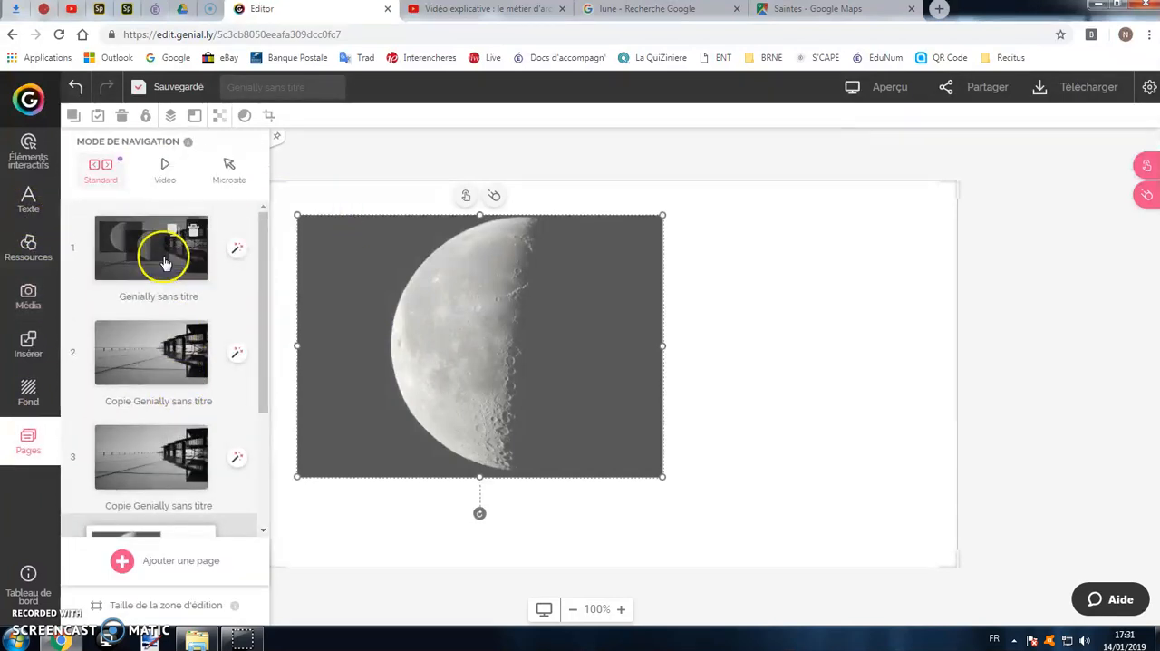
left_click(156, 251)
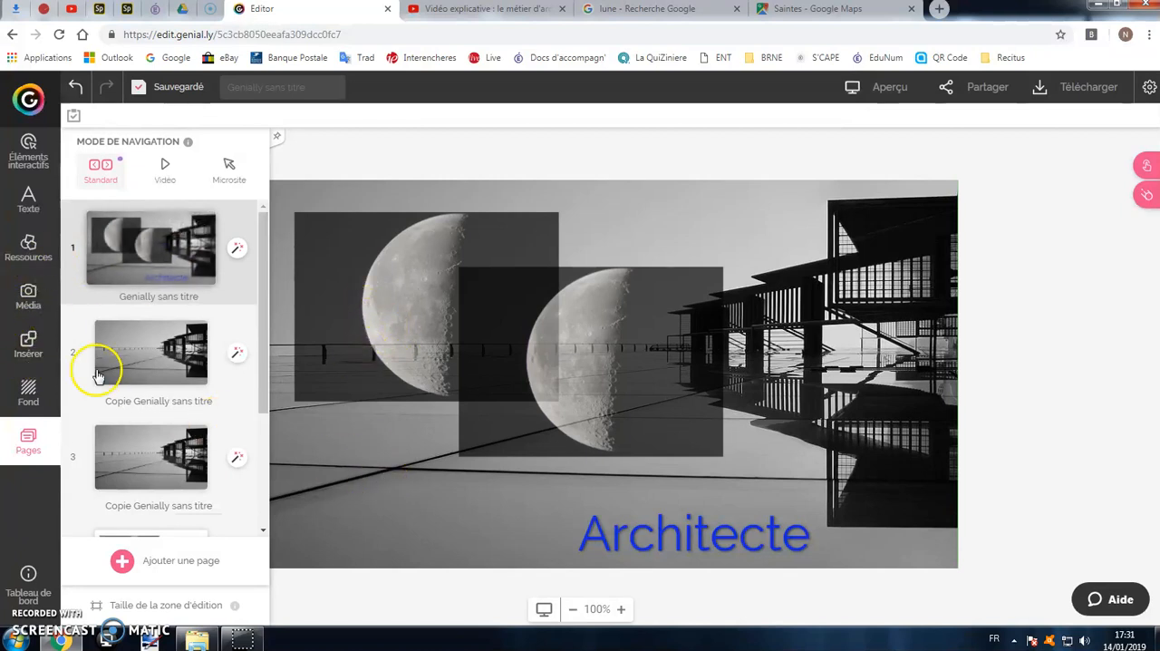
Delete both moon images from page 1, keeping the Architecte title.
left_click(36, 301)
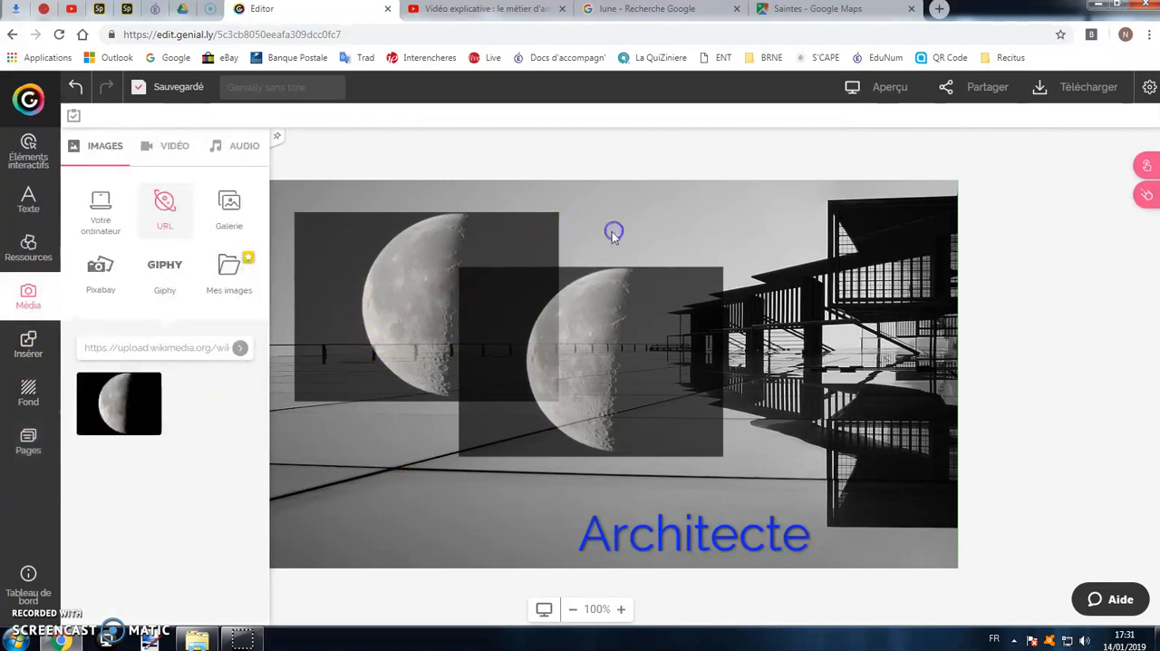
left_click(343, 272)
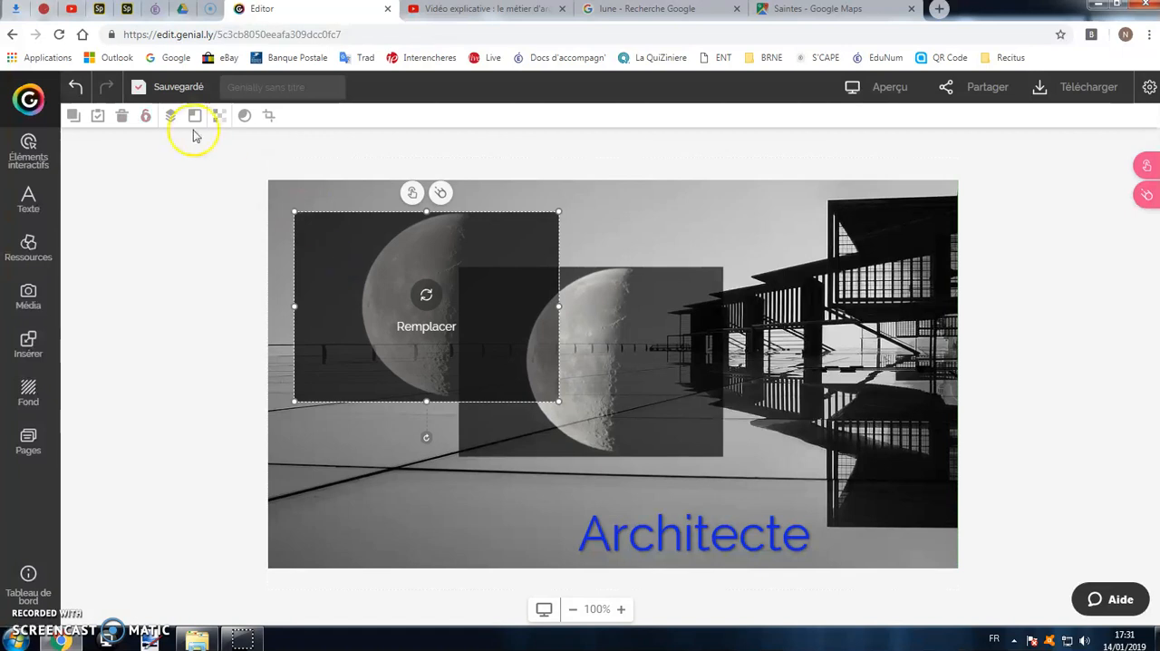
left_click(122, 118)
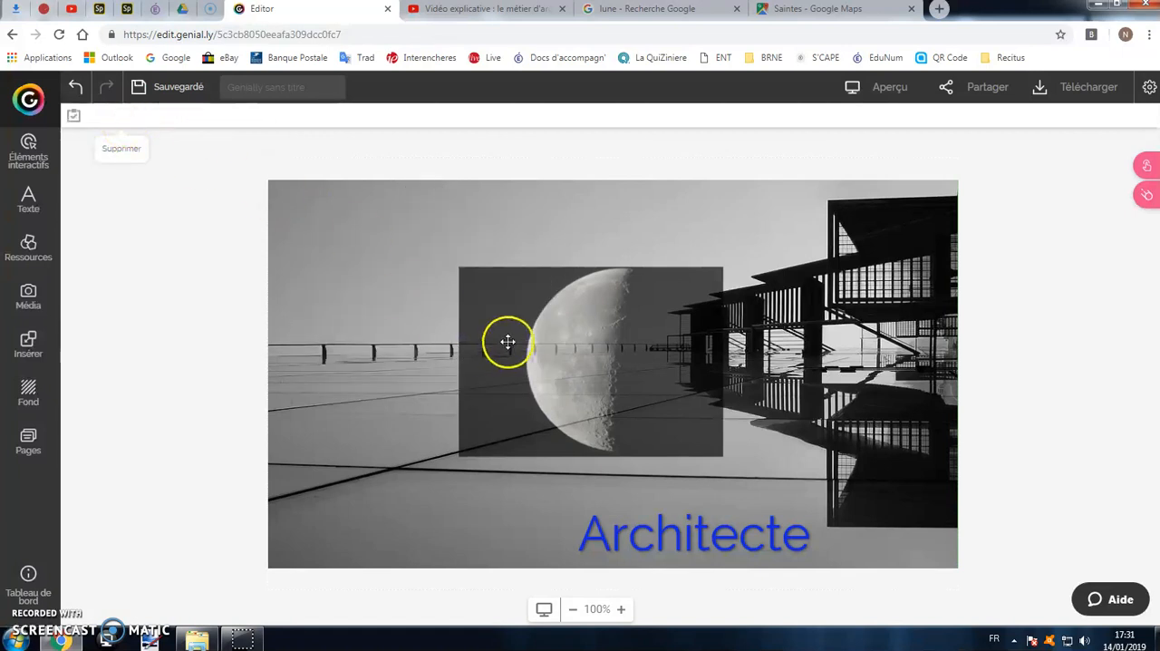
left_click(508, 341)
left_click(120, 117)
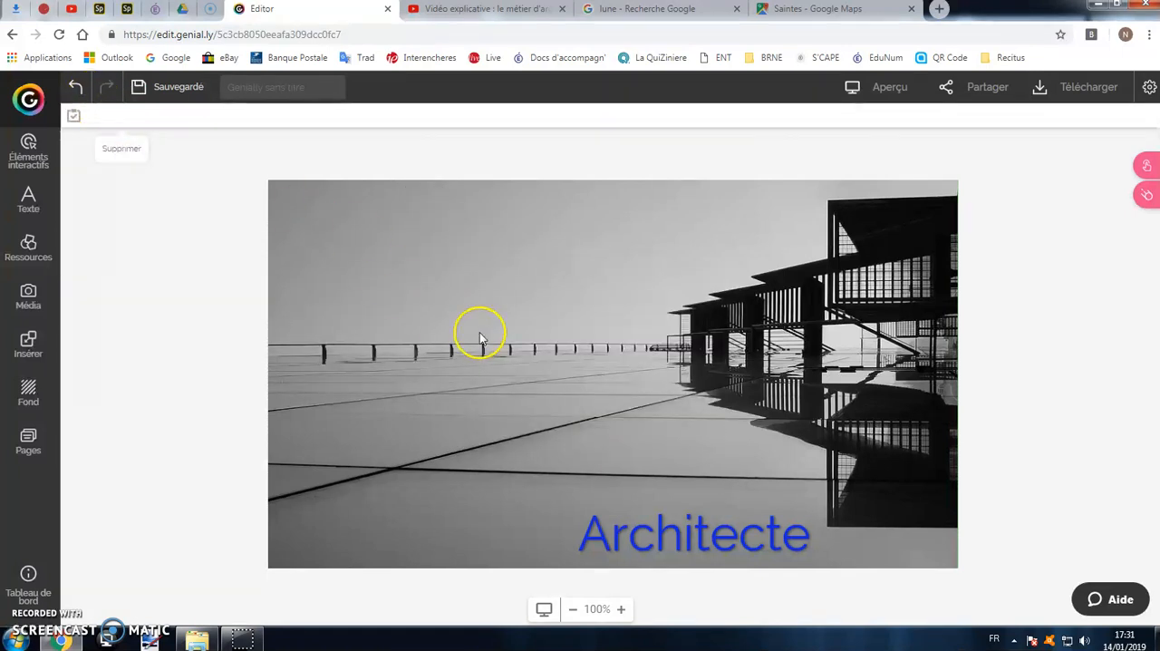
Open the image media options and switch the source to images from the computer.
left_click(37, 306)
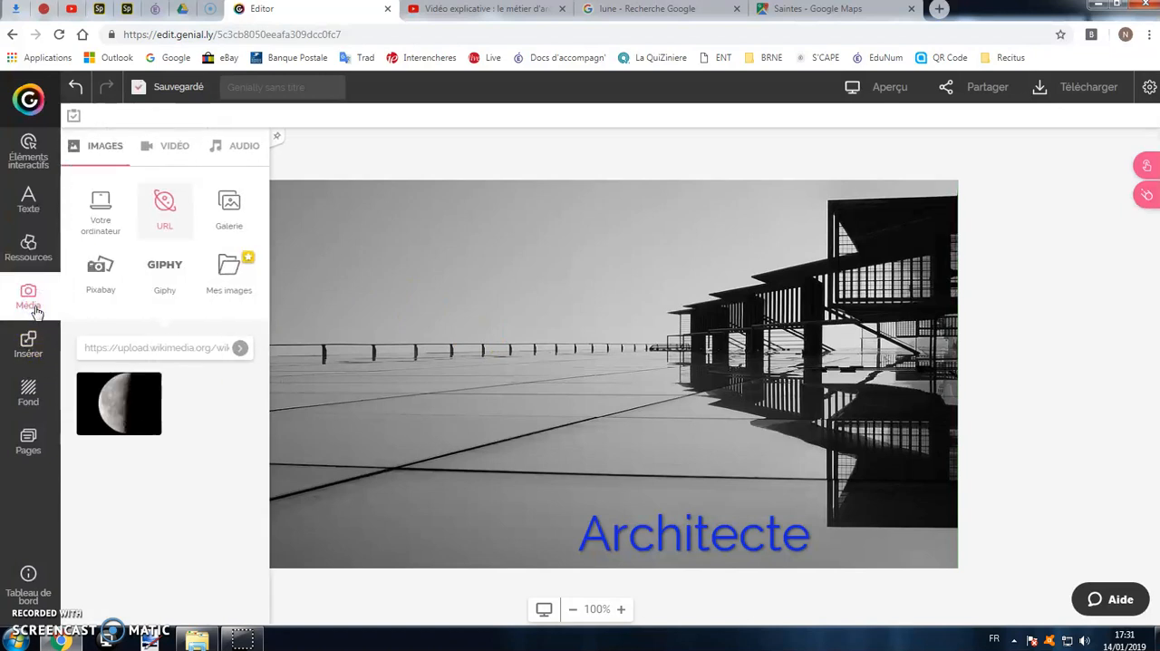
left_click(94, 297)
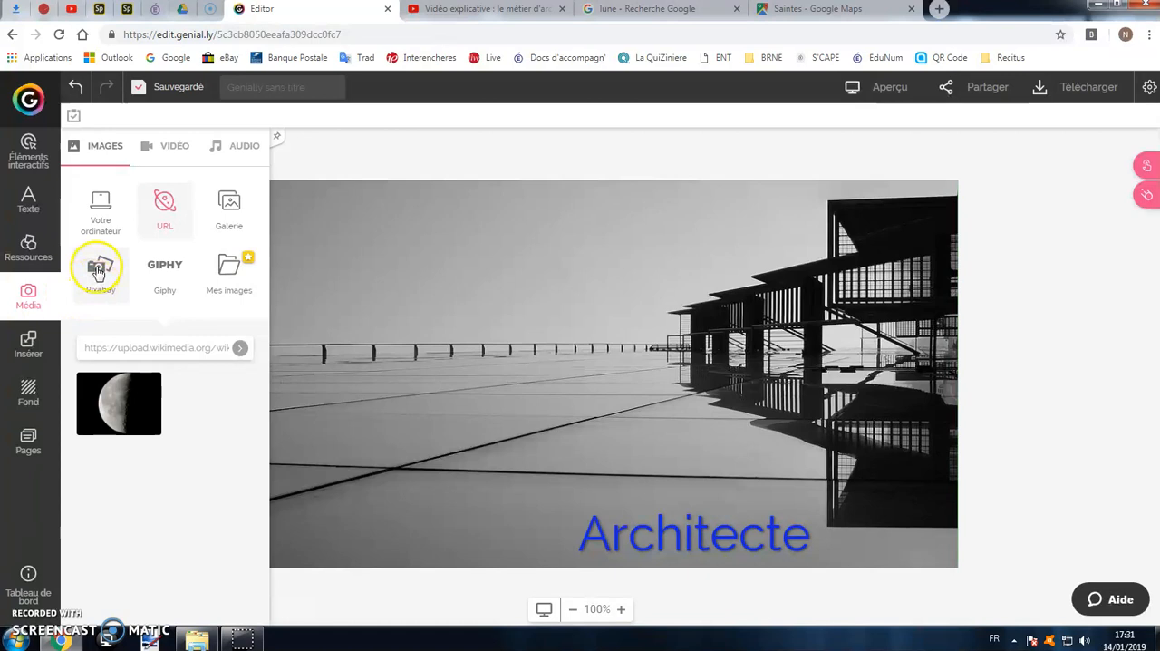
left_click(101, 218)
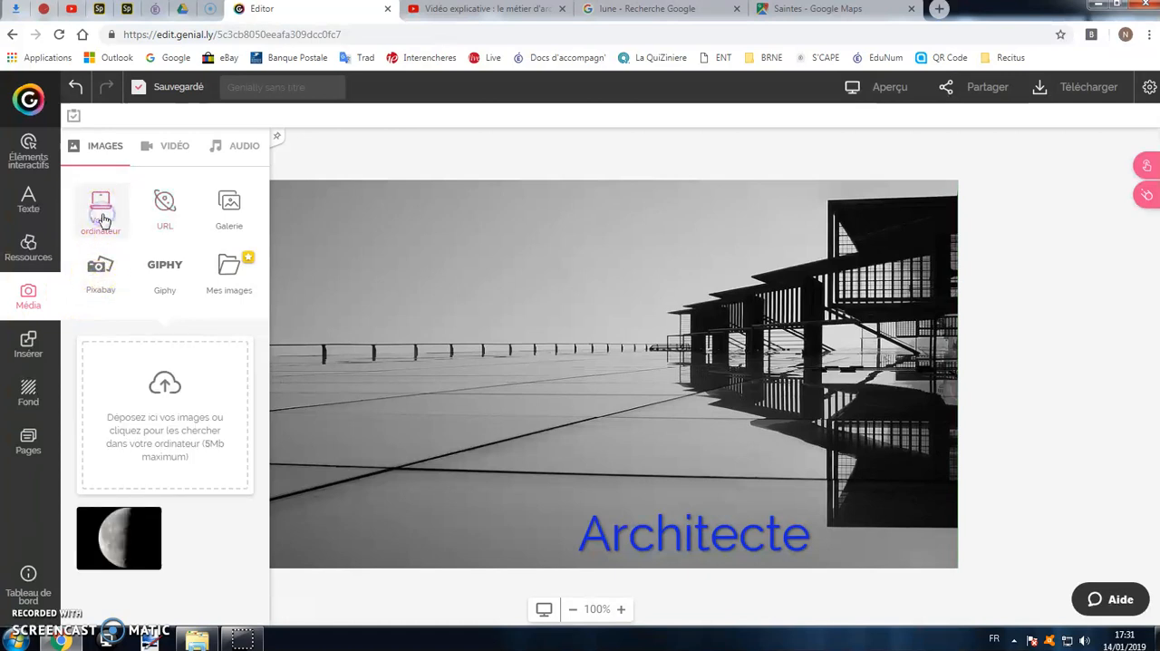
Upload the Nuage and Sun images together from the computer's Images library.
left_click(170, 386)
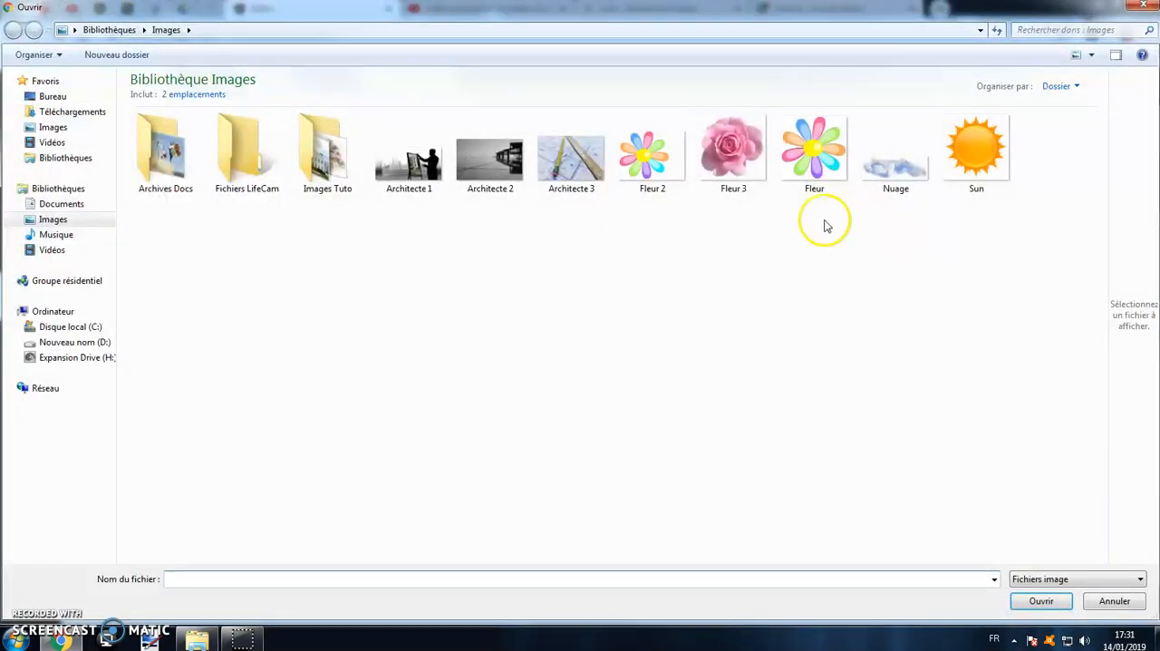
left_click_drag(881, 222, 1059, 145)
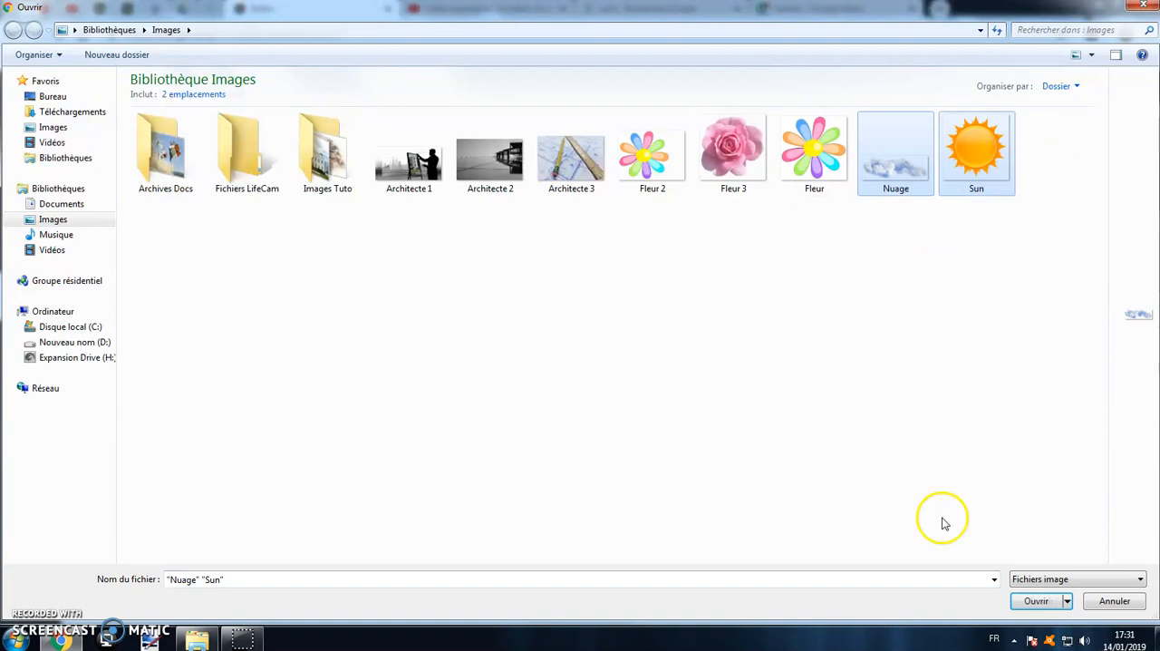
left_click(1034, 602)
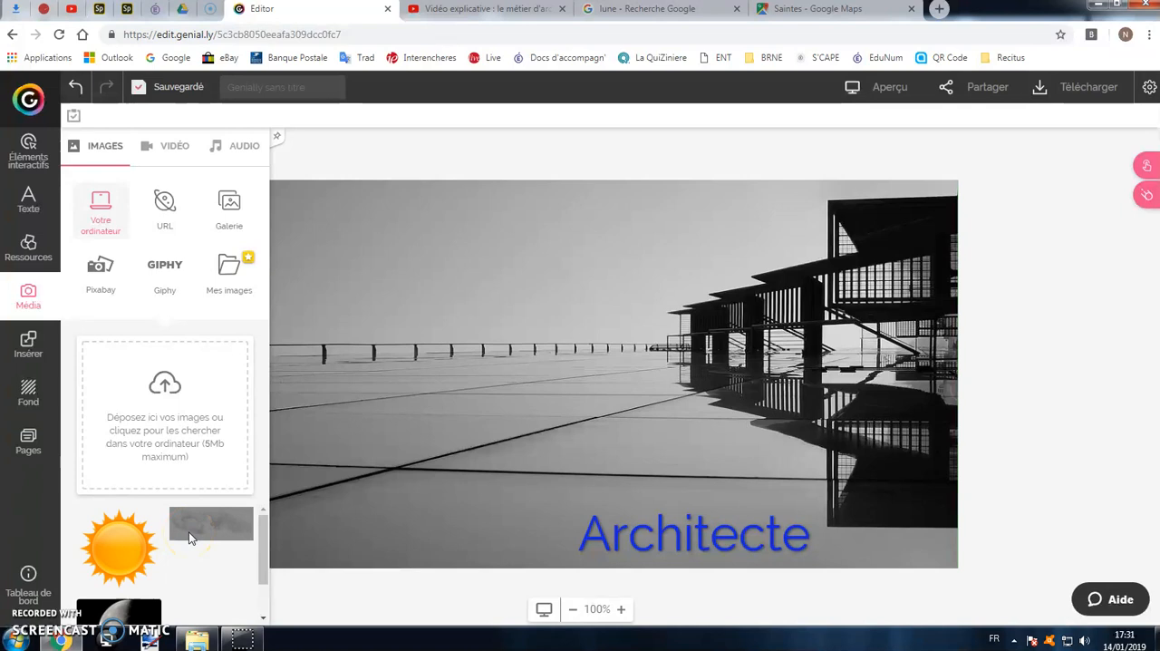
Place the cloud image in the upper-left sky of page 1 and shrink it proportionally.
left_click_drag(213, 532, 325, 221)
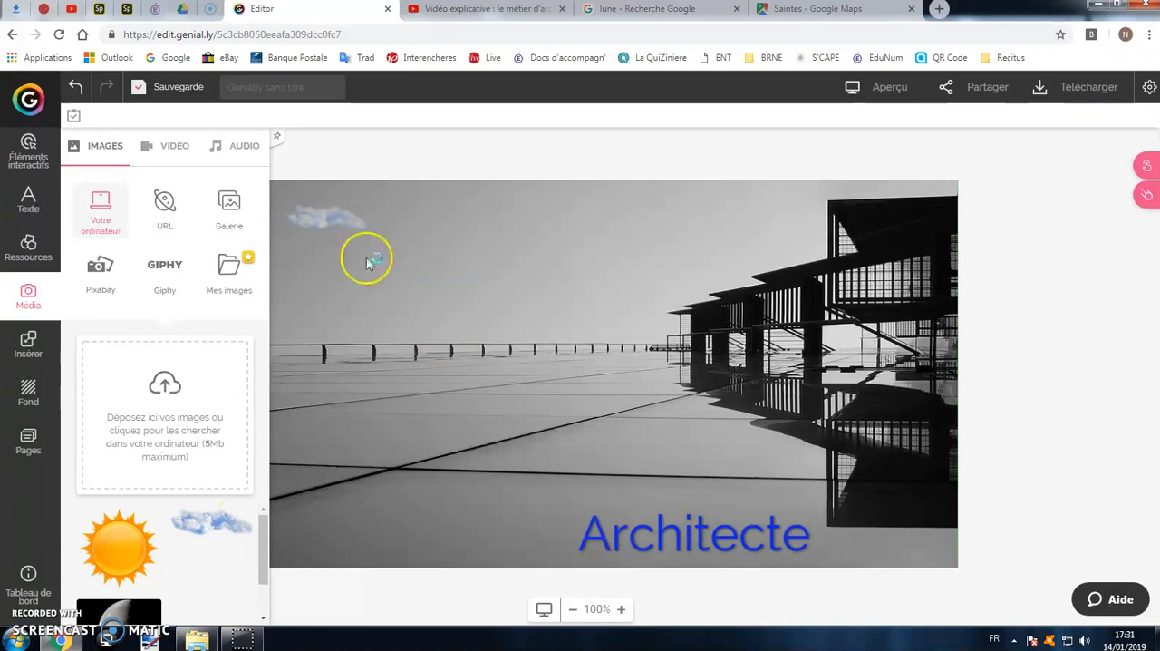
left_click_drag(370, 263, 372, 263)
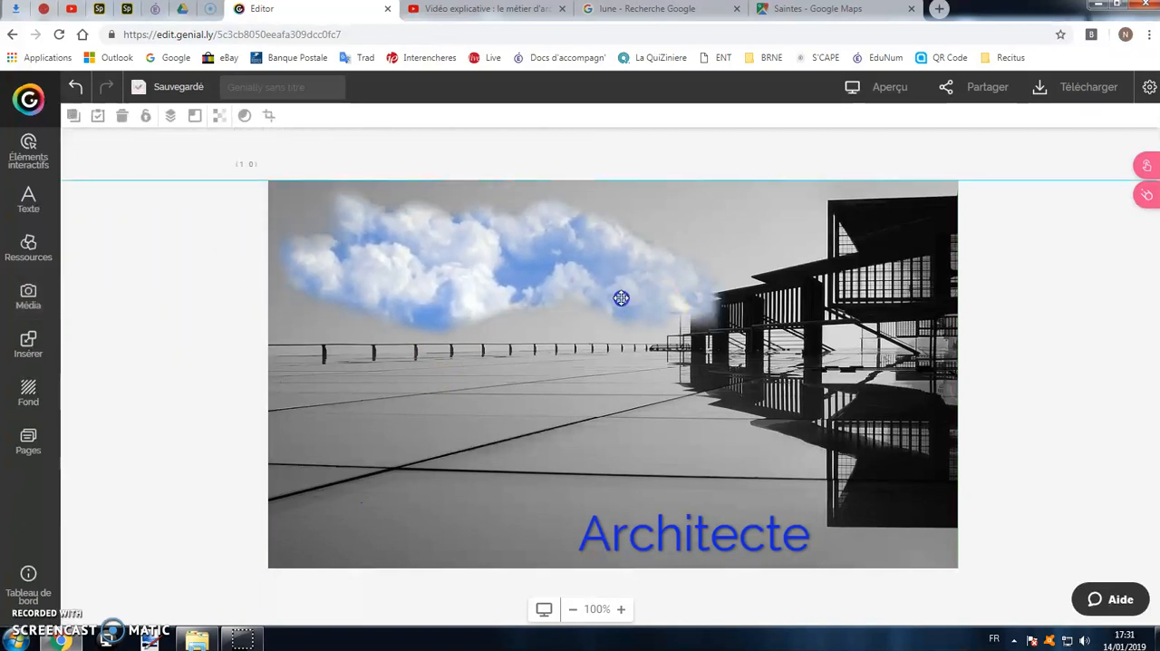
left_click_drag(621, 298, 627, 298)
left_click_drag(737, 345, 621, 308)
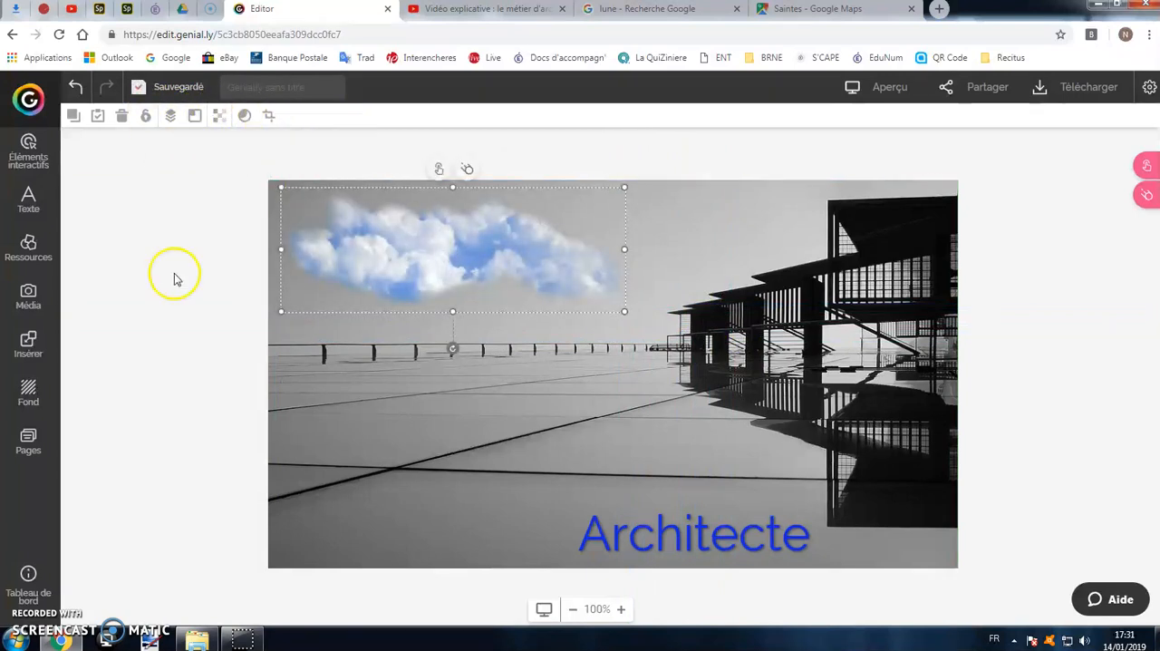
Place the sun image in the upper-left corner of the page and shift the cloud so the two overlap.
left_click(30, 299)
left_click_drag(118, 546, 369, 302)
left_click(637, 339)
left_click_drag(522, 260, 544, 263)
left_click(414, 376)
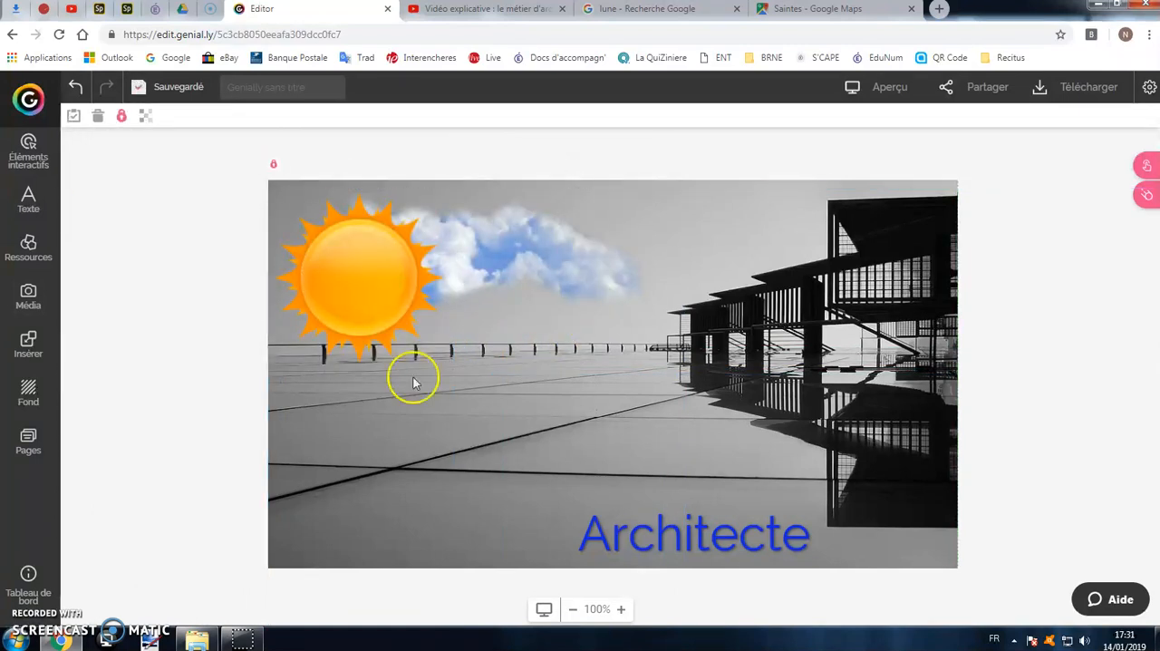
Send the sun image behind the cloud and shrink the cloud proportionally.
left_click(347, 305)
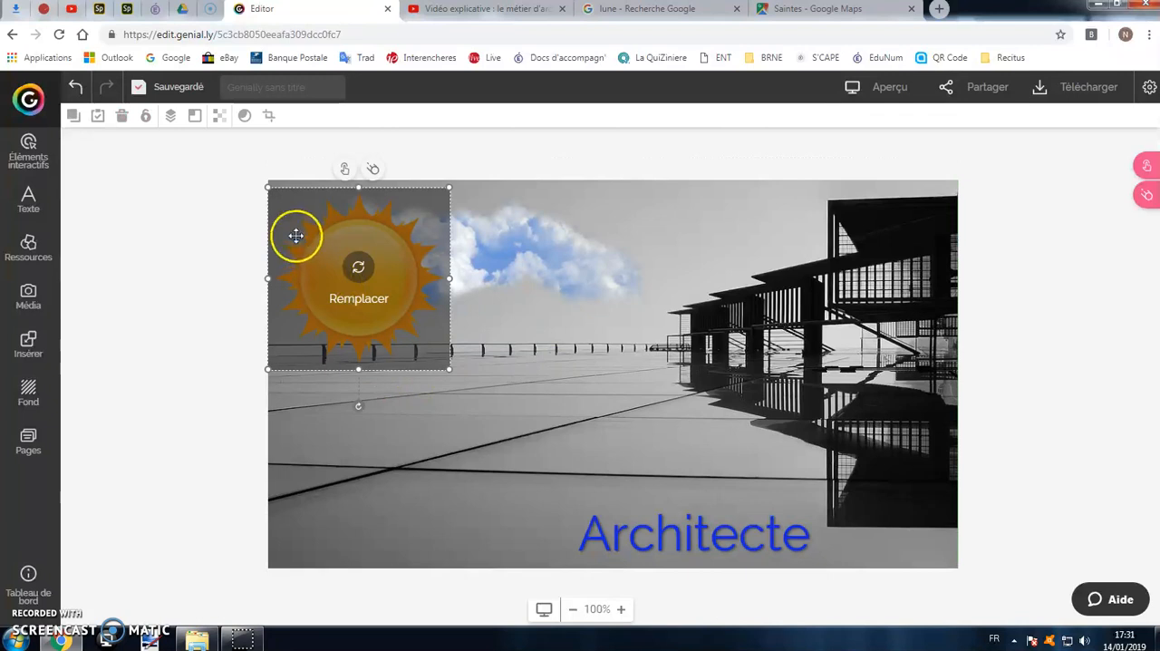
left_click(169, 121)
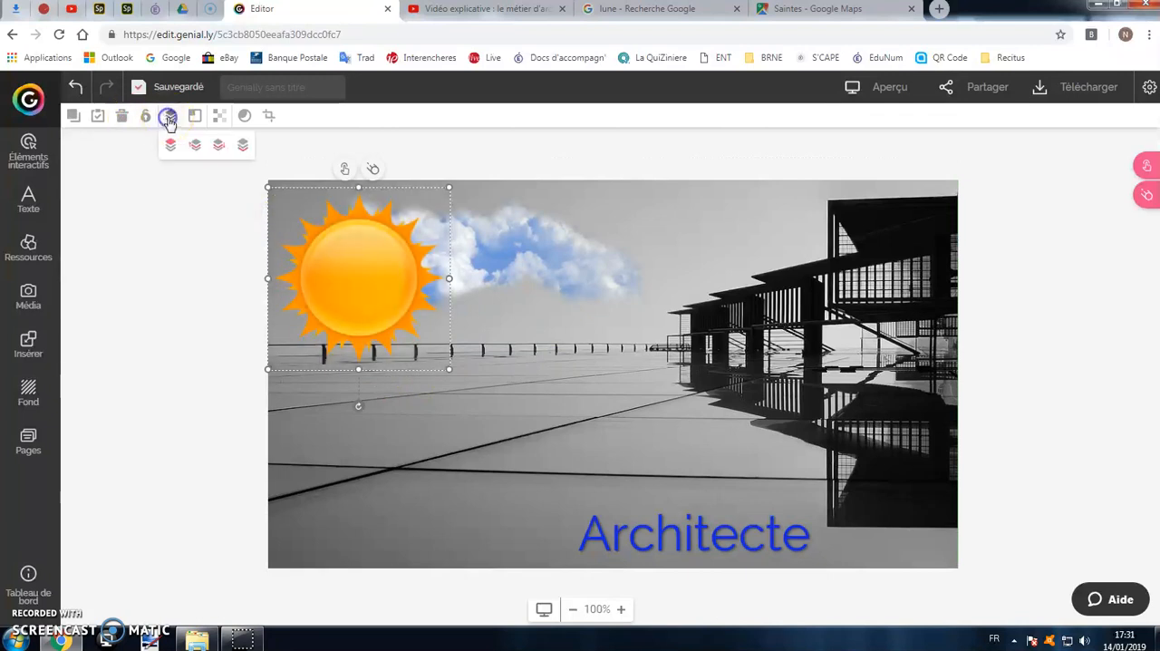
left_click(241, 148)
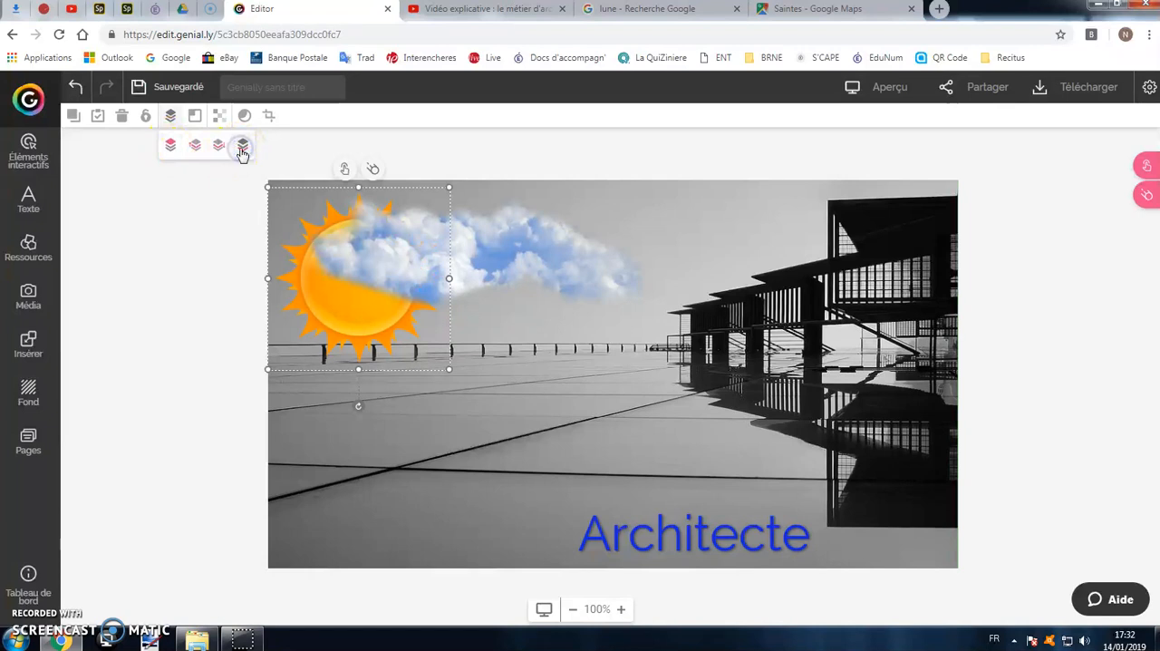
left_click(571, 435)
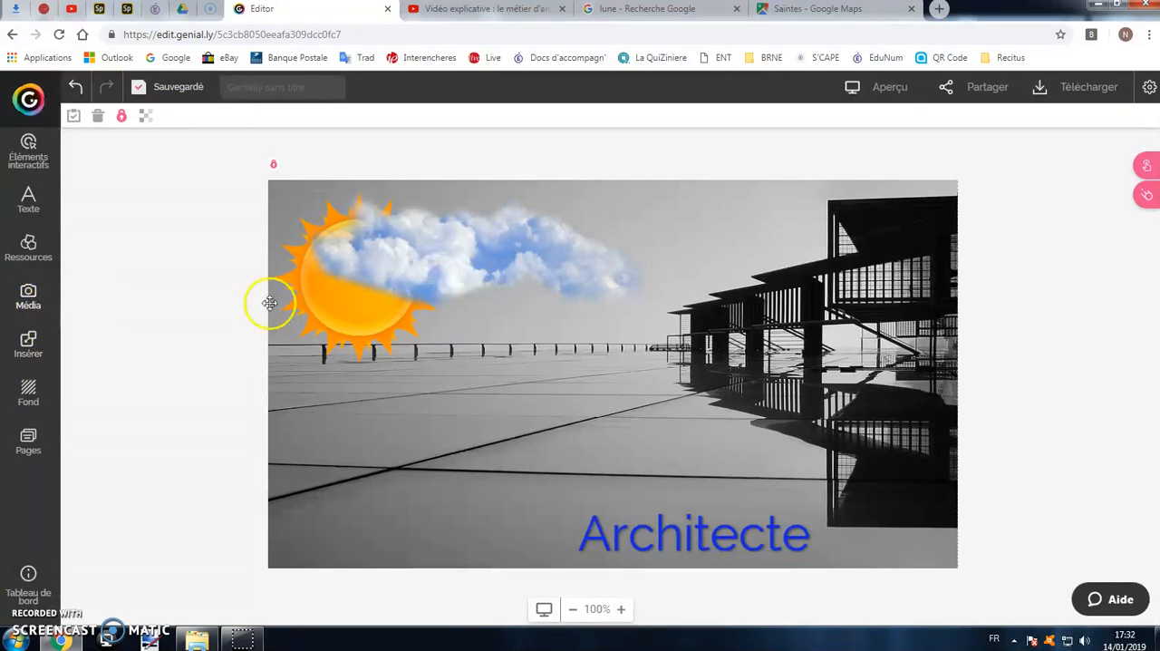
left_click(404, 294)
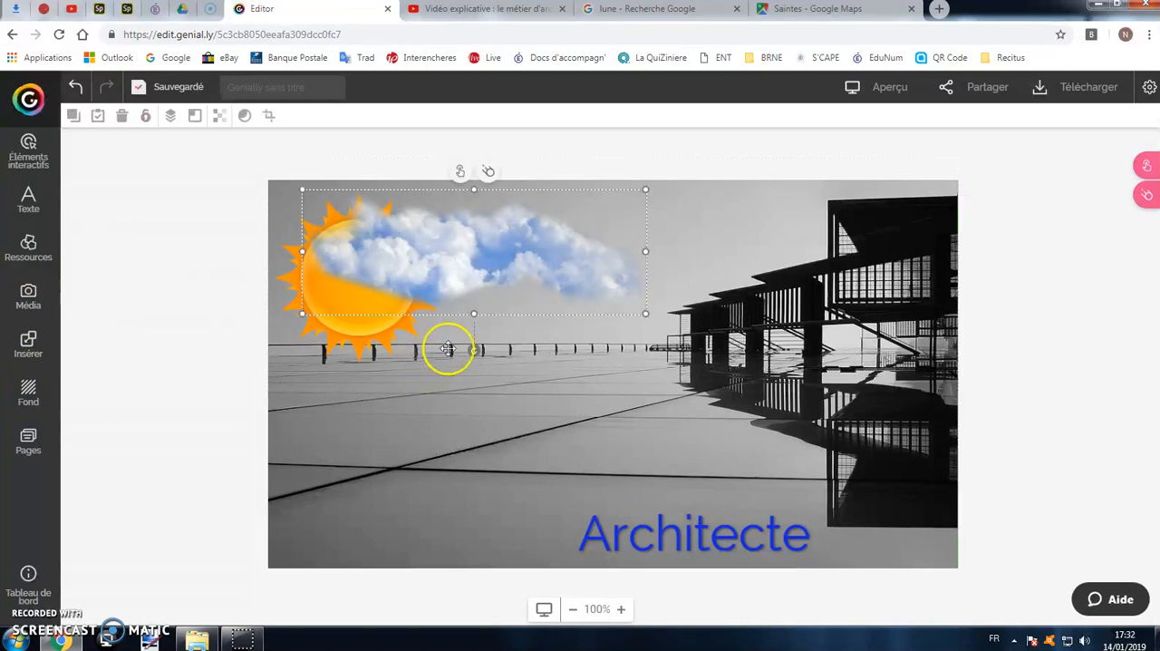
left_click_drag(647, 313, 562, 284)
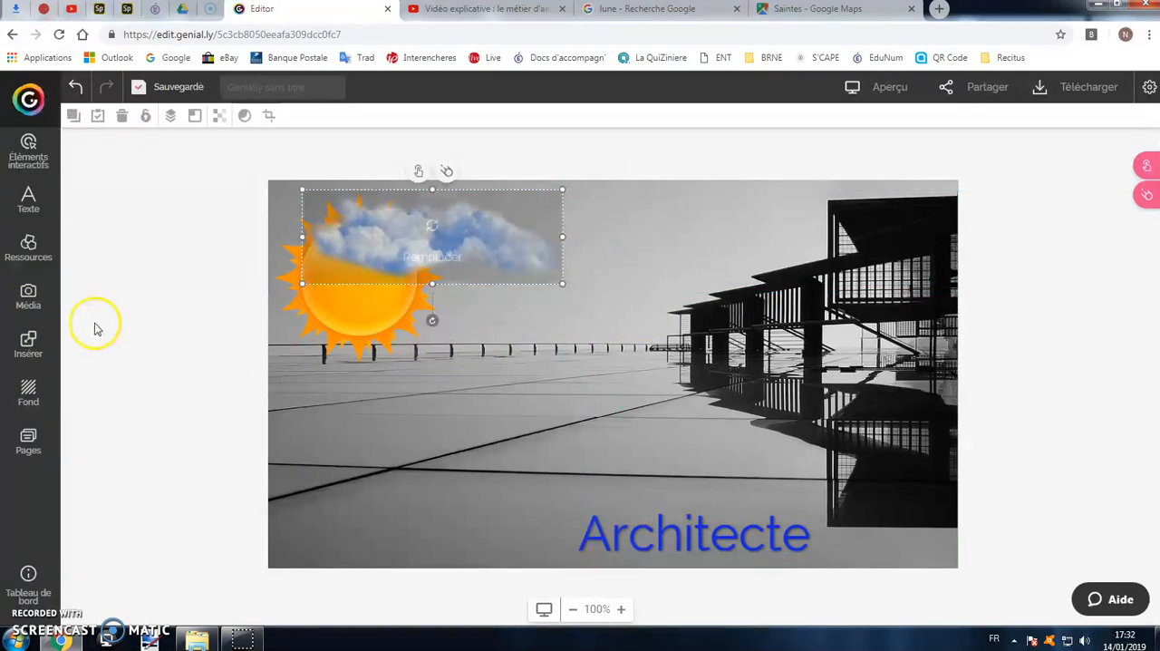
Open the video media options, switch to YouTube and copy the link of "Vidéo explicative : le métier d'architecte".
left_click(28, 294)
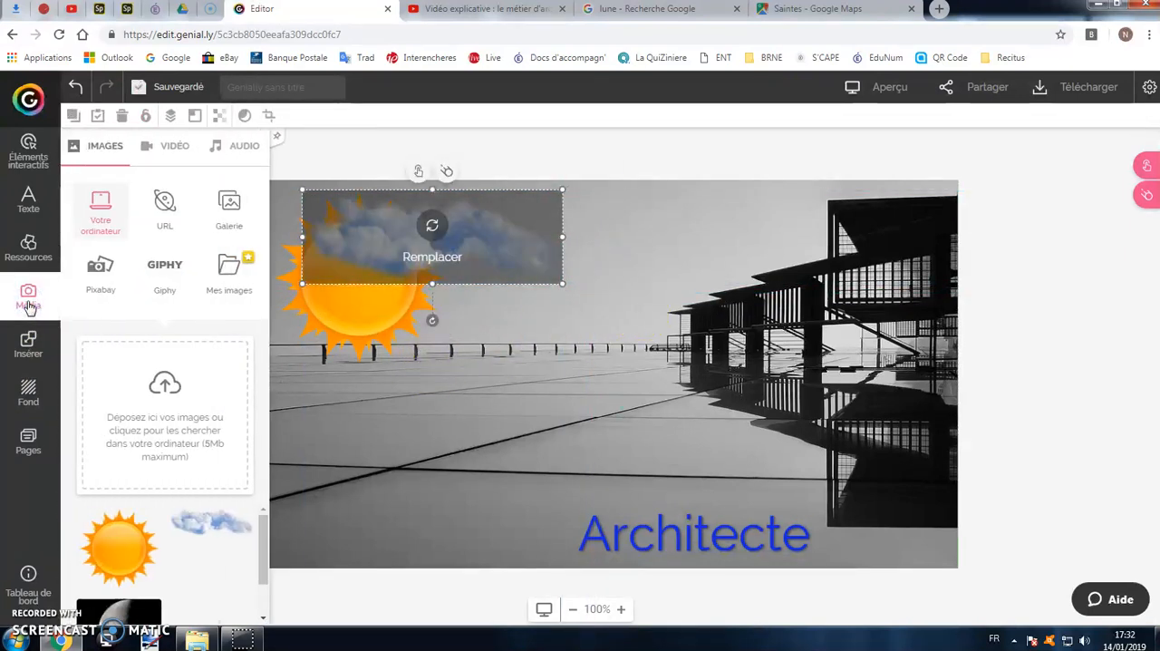
left_click(176, 150)
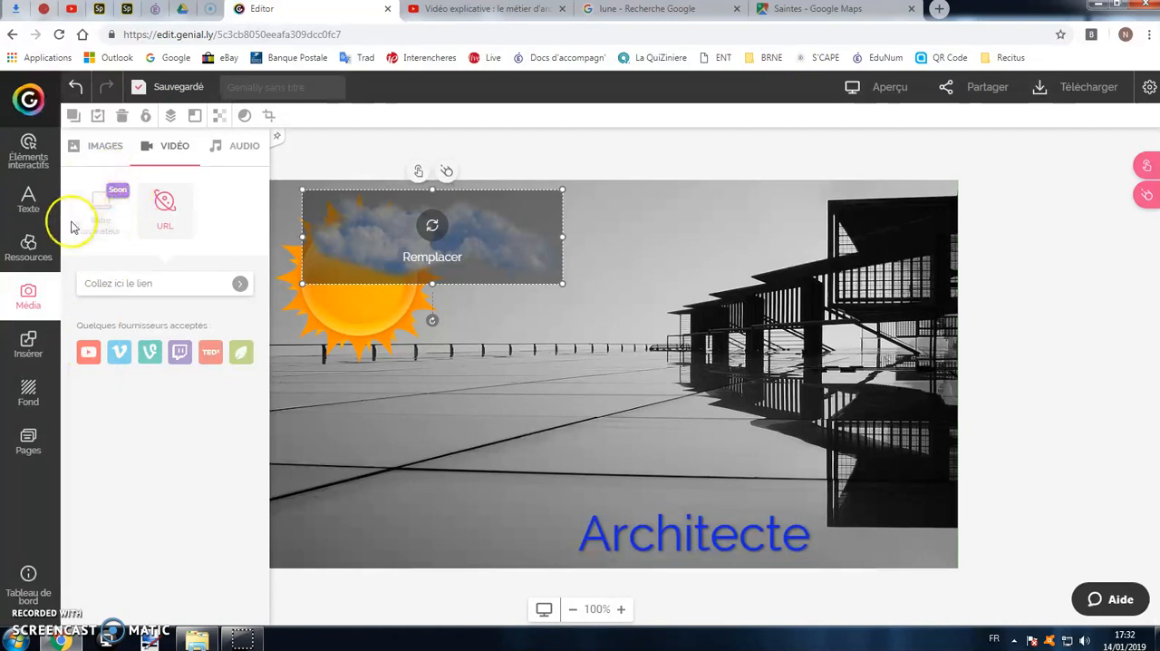
left_click(83, 361)
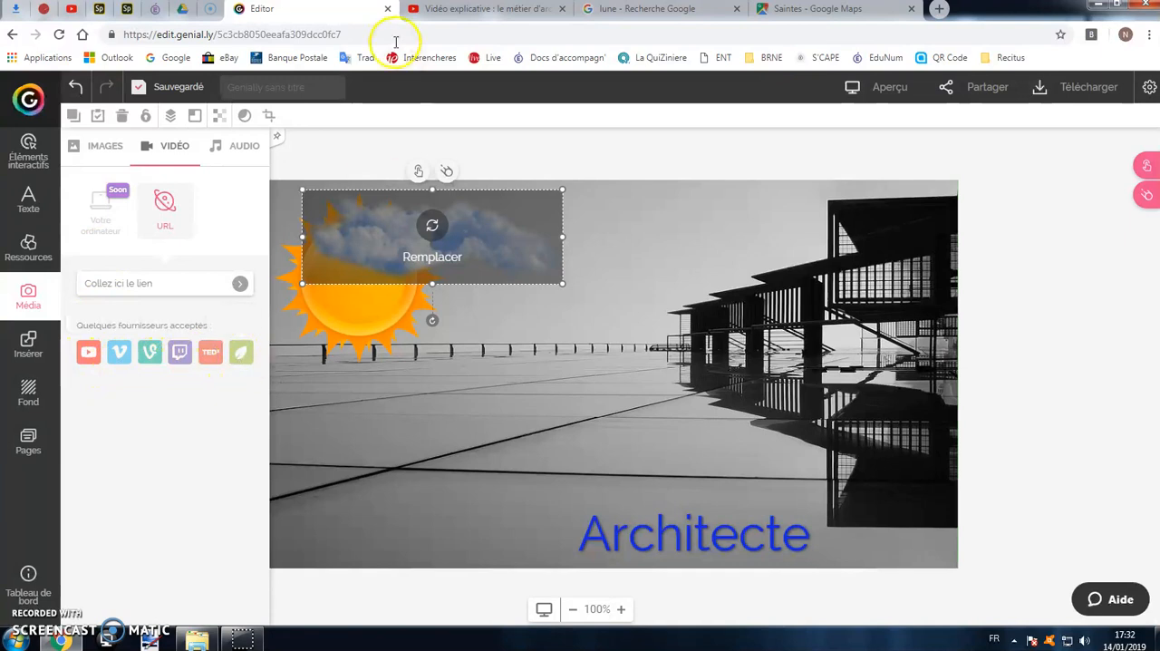
left_click(430, 11)
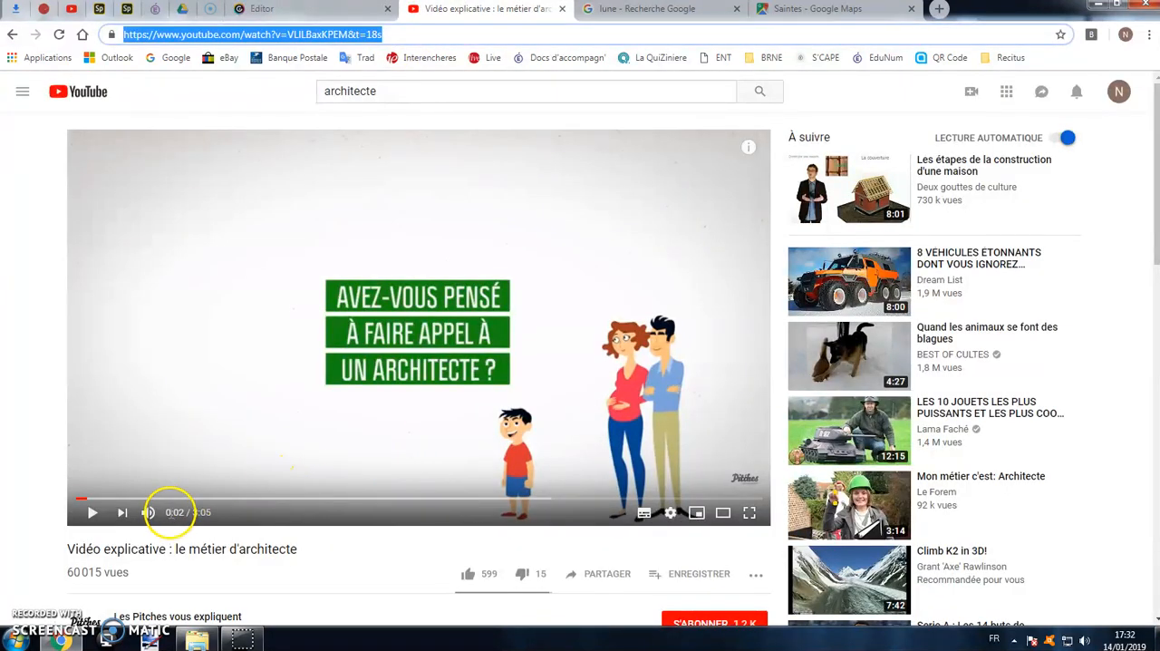
left_click(177, 498)
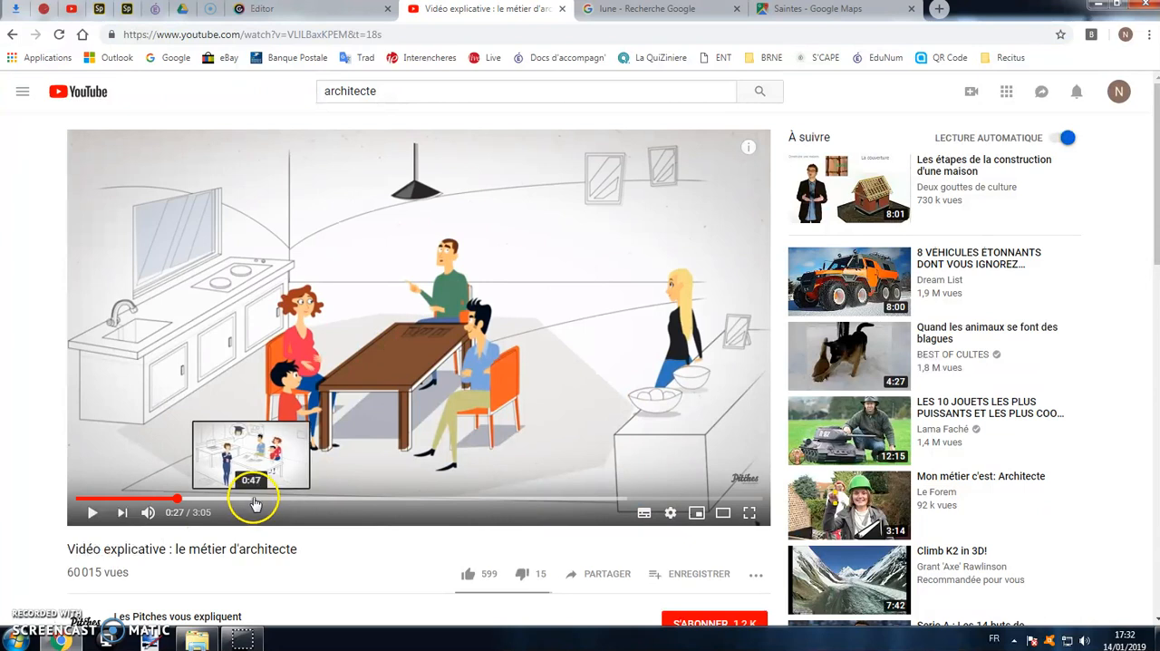
left_click(268, 35)
right_click(270, 36)
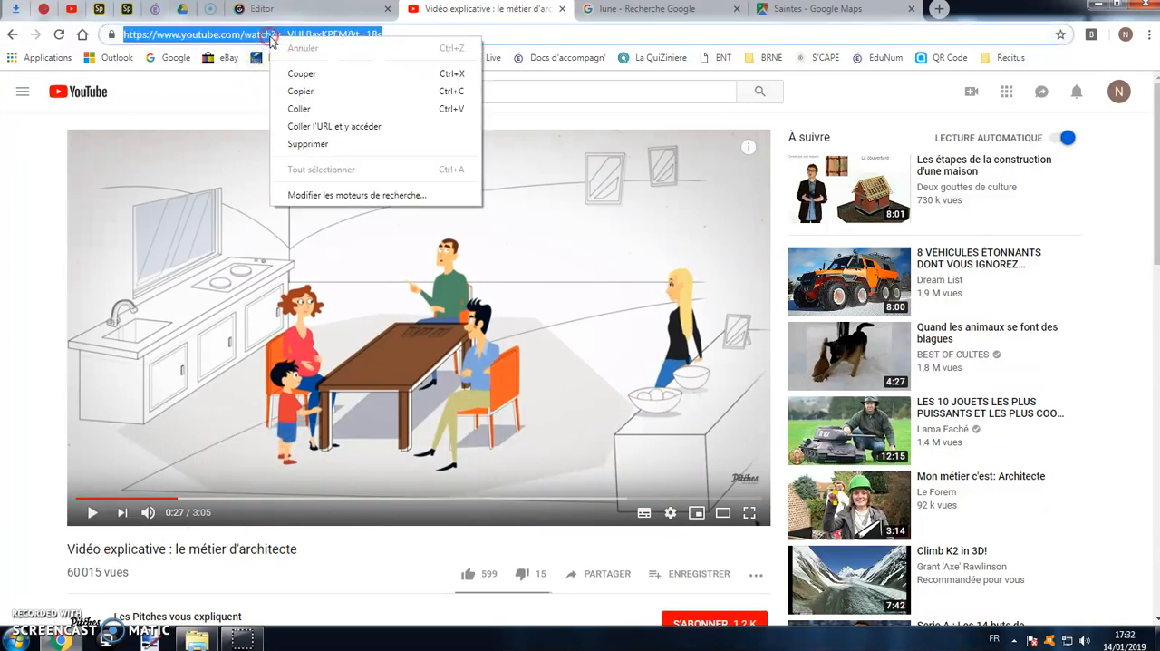
left_click(302, 91)
Return to the Genially editor and embed the video on page 1 by pasting its copied link.
left_click(292, 10)
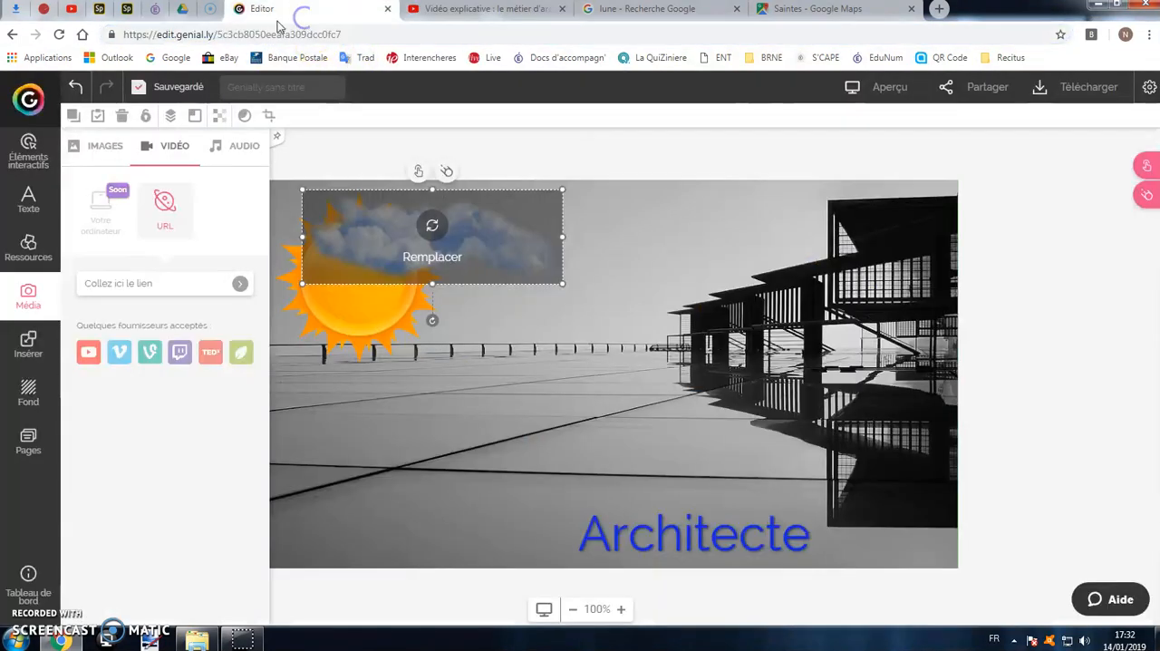
right_click(151, 286)
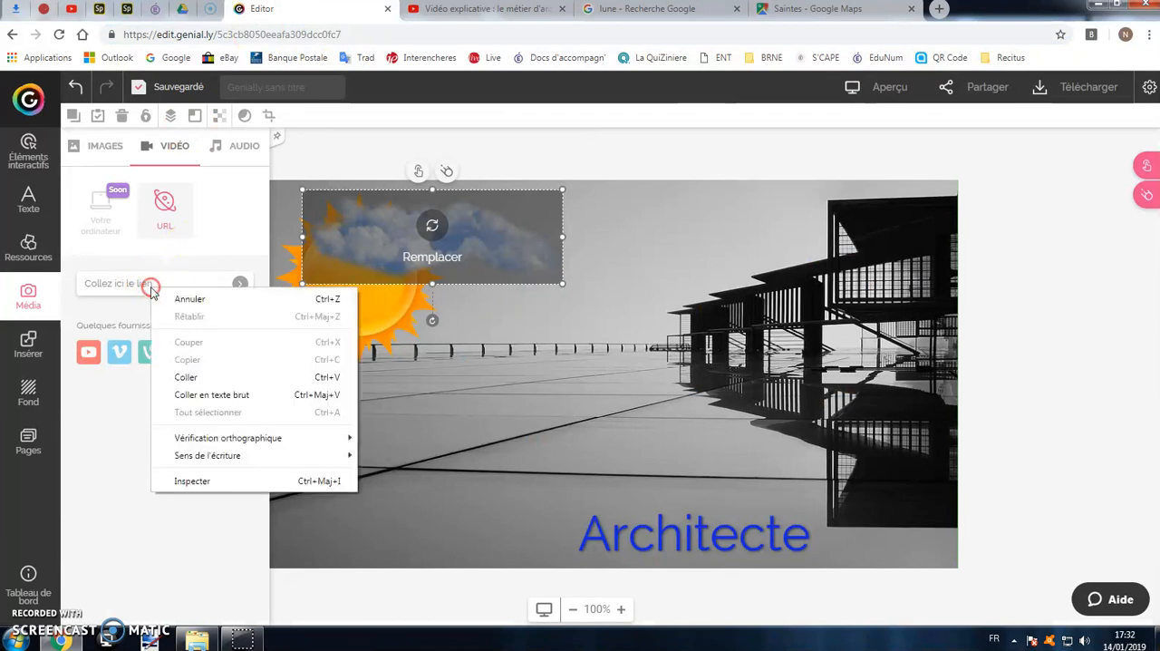
left_click(209, 375)
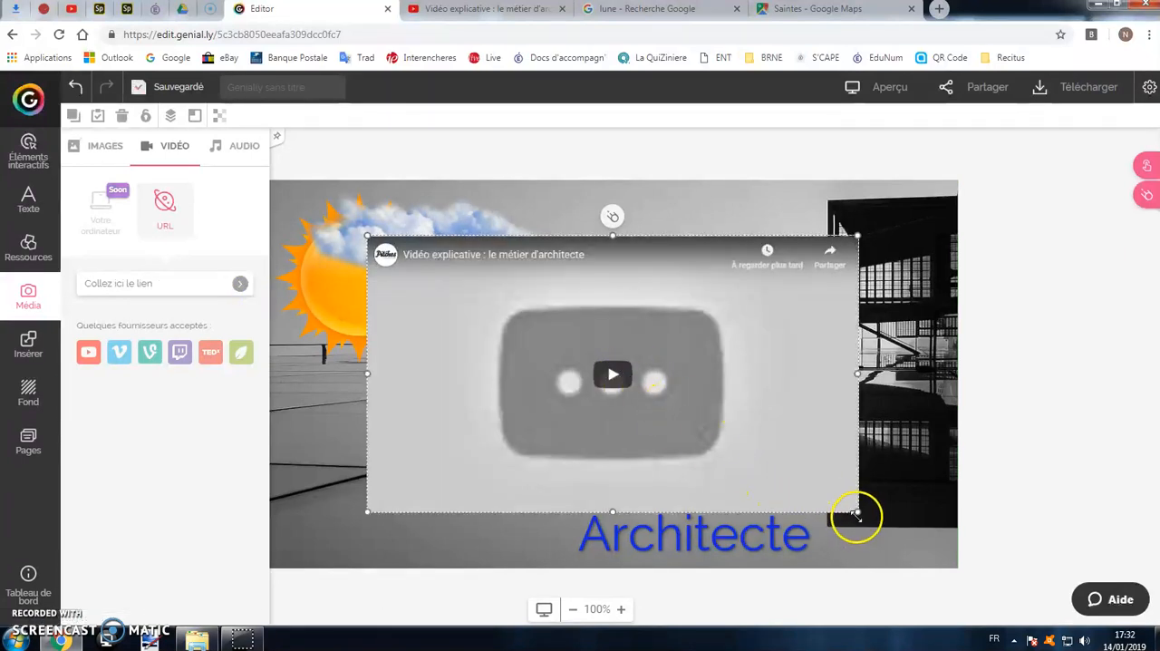
Shrink the embedded video proportionally and move it to the page's lower-left corner, beside the Architecte title.
left_click_drag(628, 392, 593, 378)
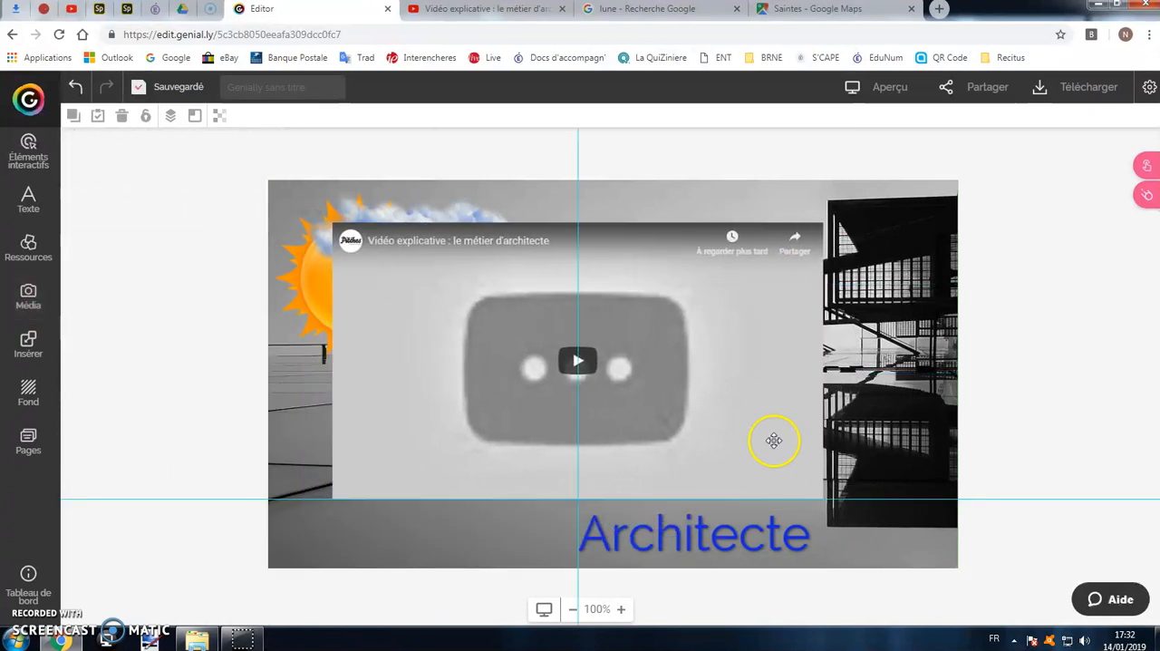
left_click_drag(803, 484, 551, 352)
left_click_drag(510, 291, 448, 474)
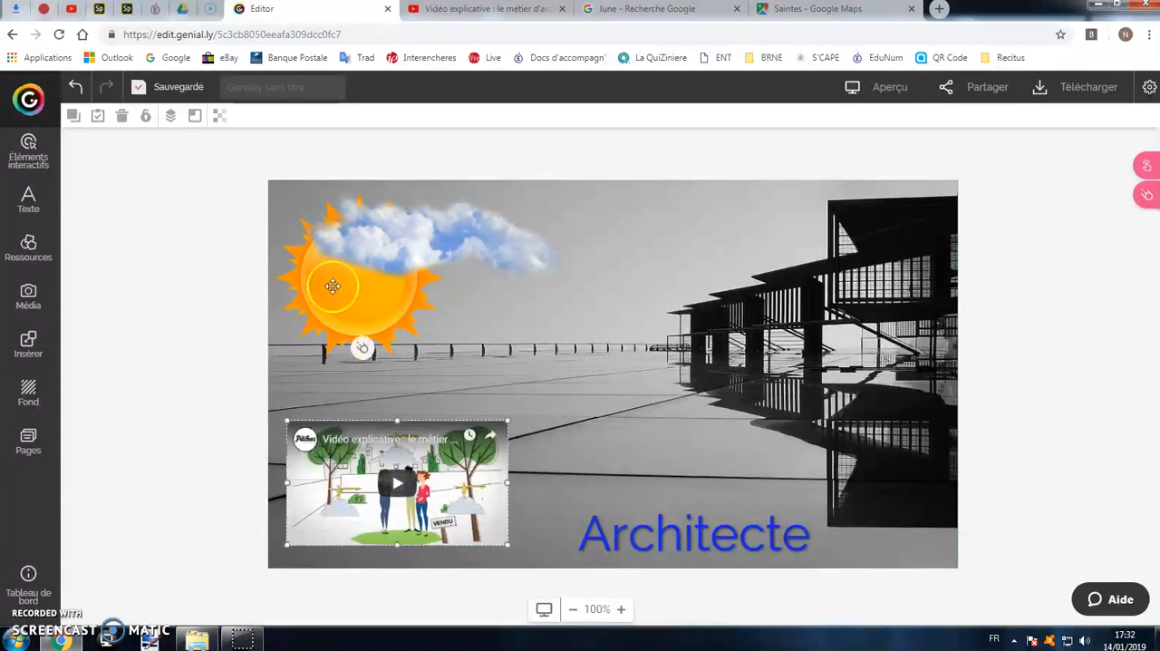
Examine the audio media options and their accepted link providers.
left_click(28, 304)
left_click(155, 161)
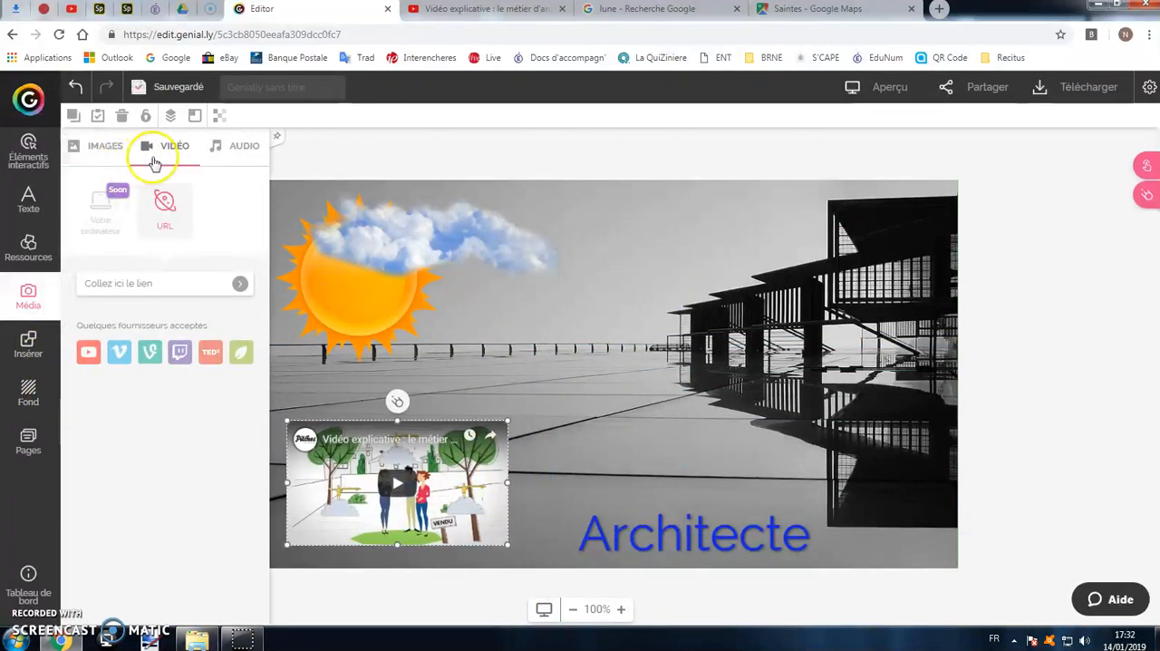
left_click(220, 147)
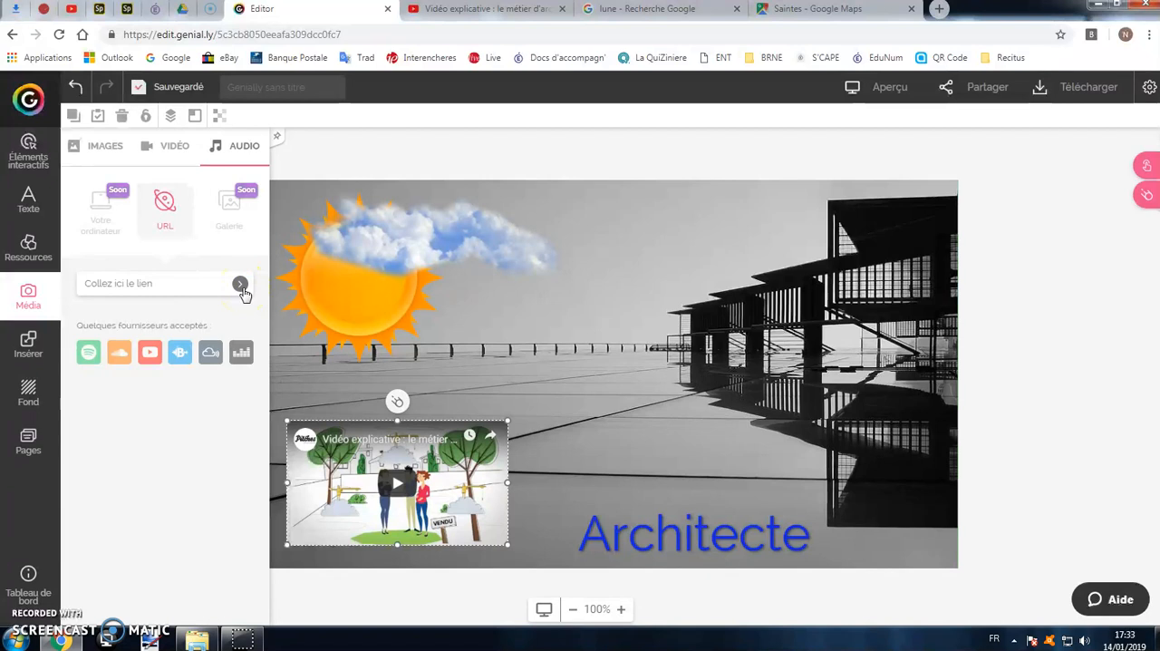
Browse the icon and illustration resources, clearing the "sun" keyword to list all illustrations.
left_click(27, 263)
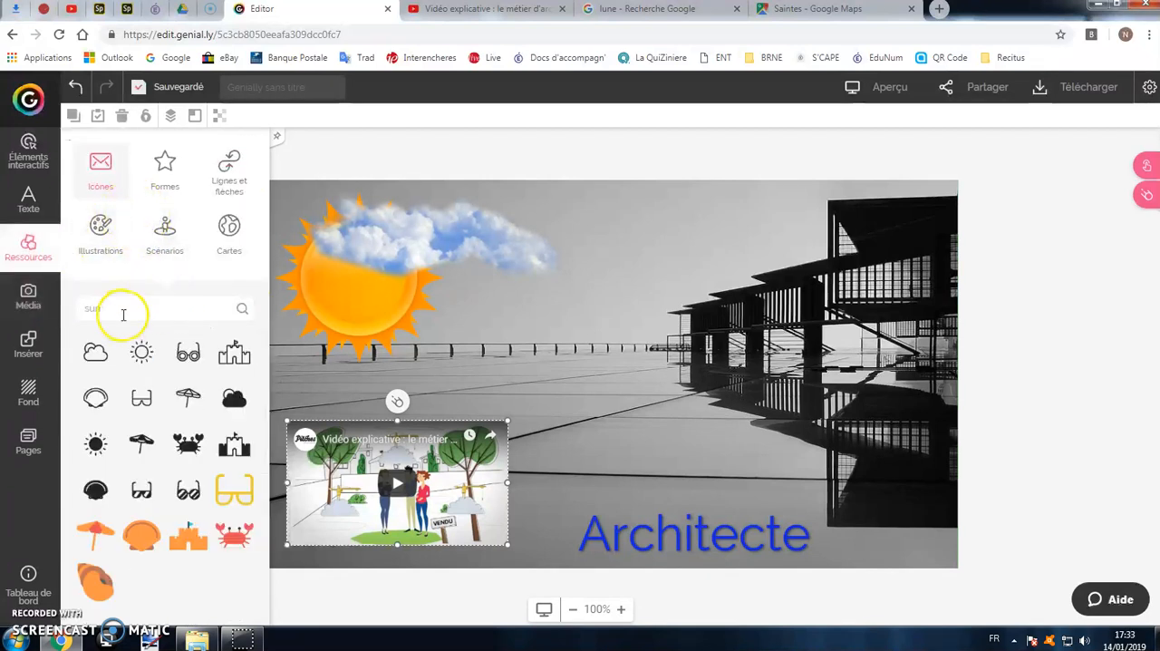
left_click(102, 237)
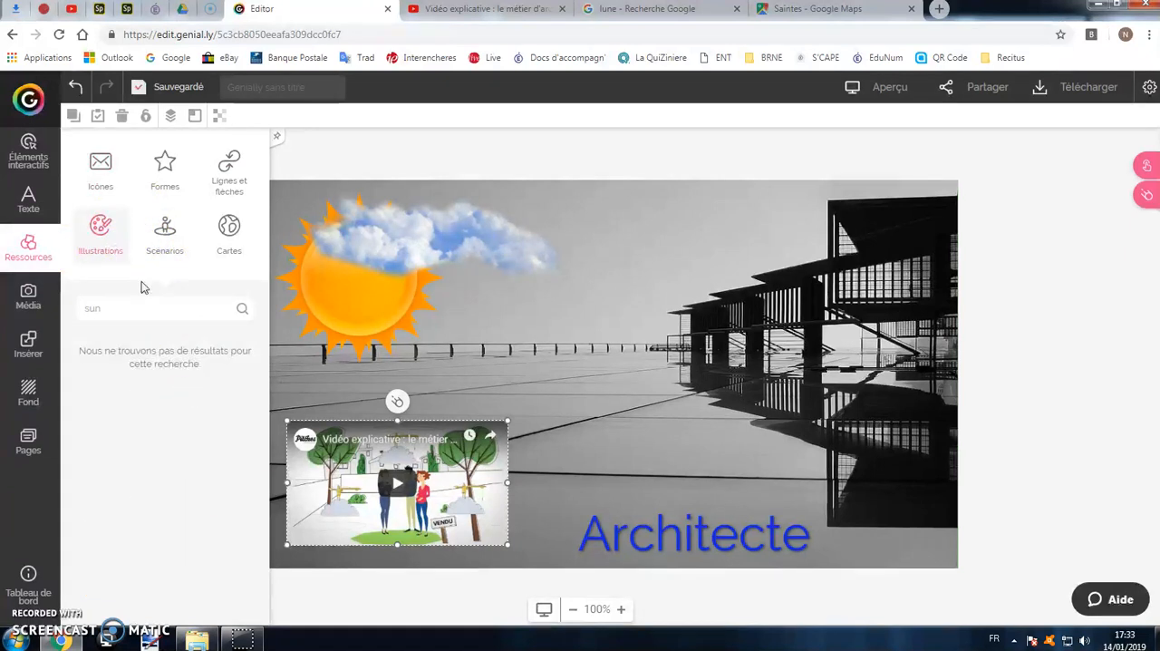
key("BackSpace")
left_click(245, 307)
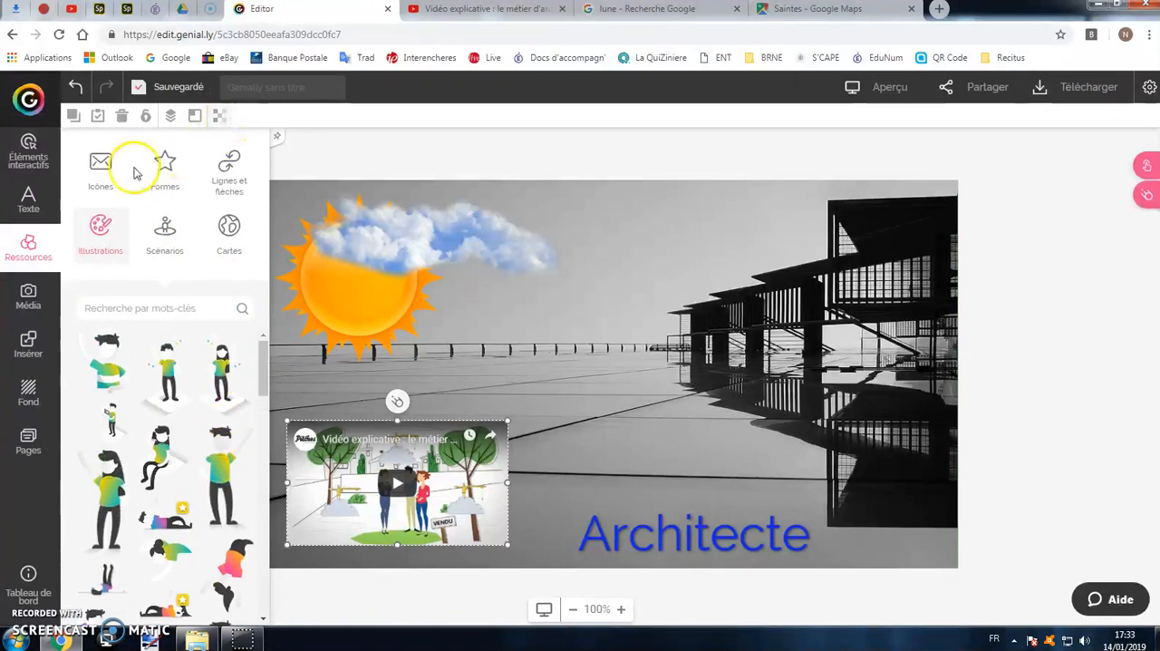
Insert a straight single-headed arrow from the lines and arrows, tilt it diagonally downward and position it below the cloud.
left_click(163, 169)
left_click(226, 174)
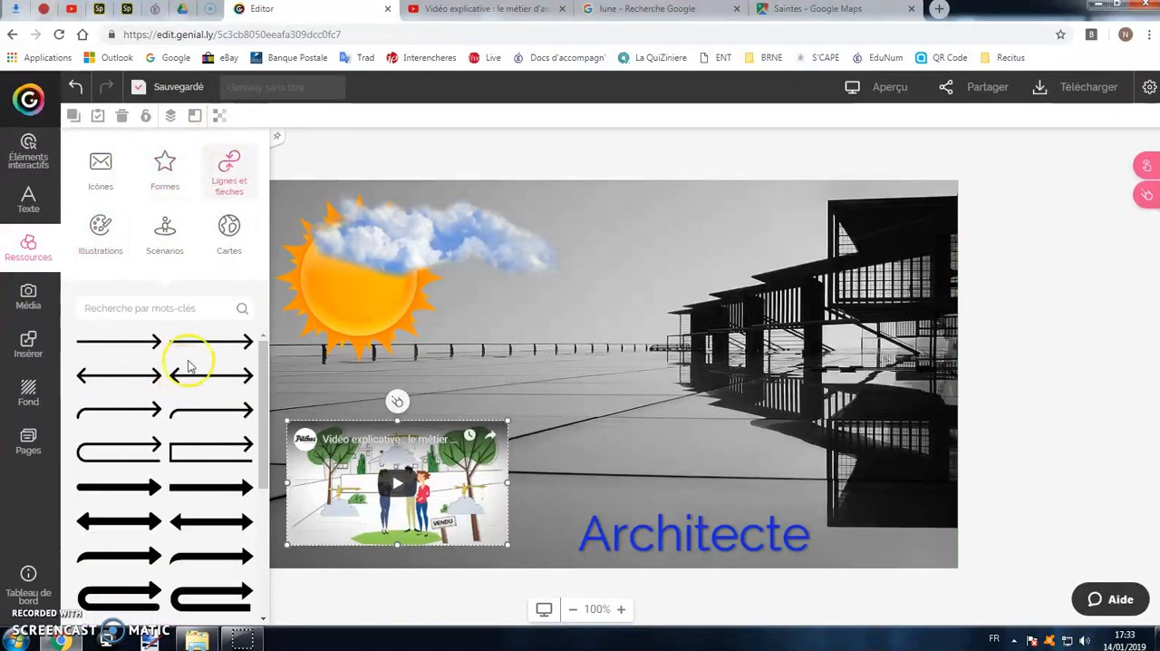
left_click_drag(207, 349, 575, 379)
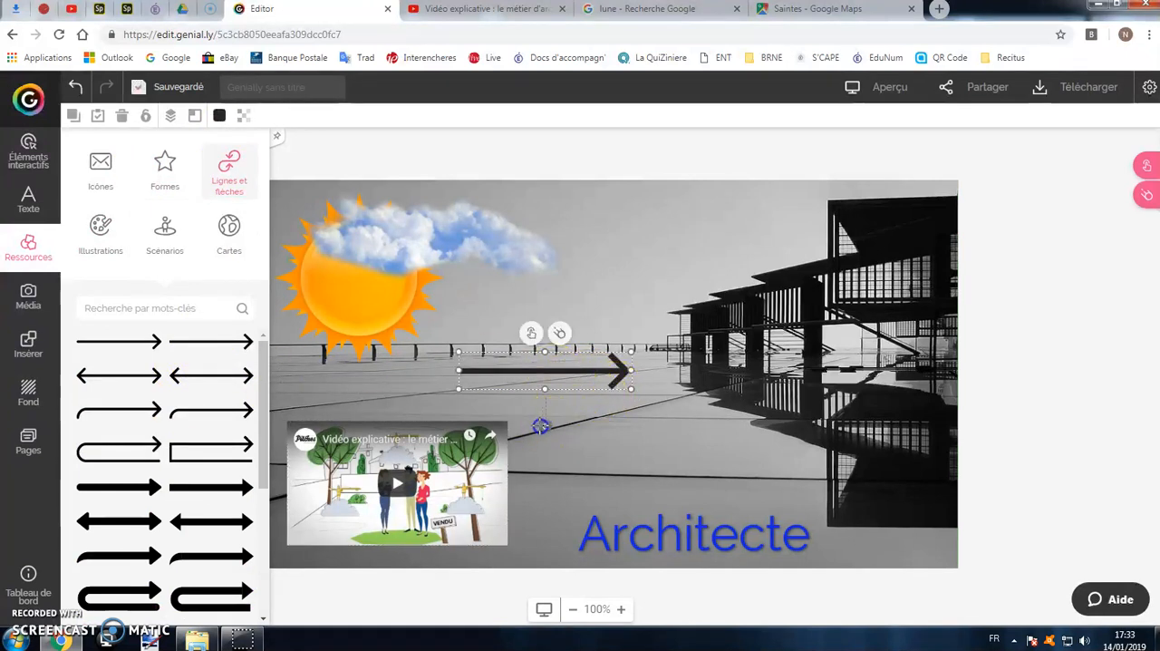
left_click_drag(540, 425, 580, 433)
left_click_drag(550, 381, 509, 375)
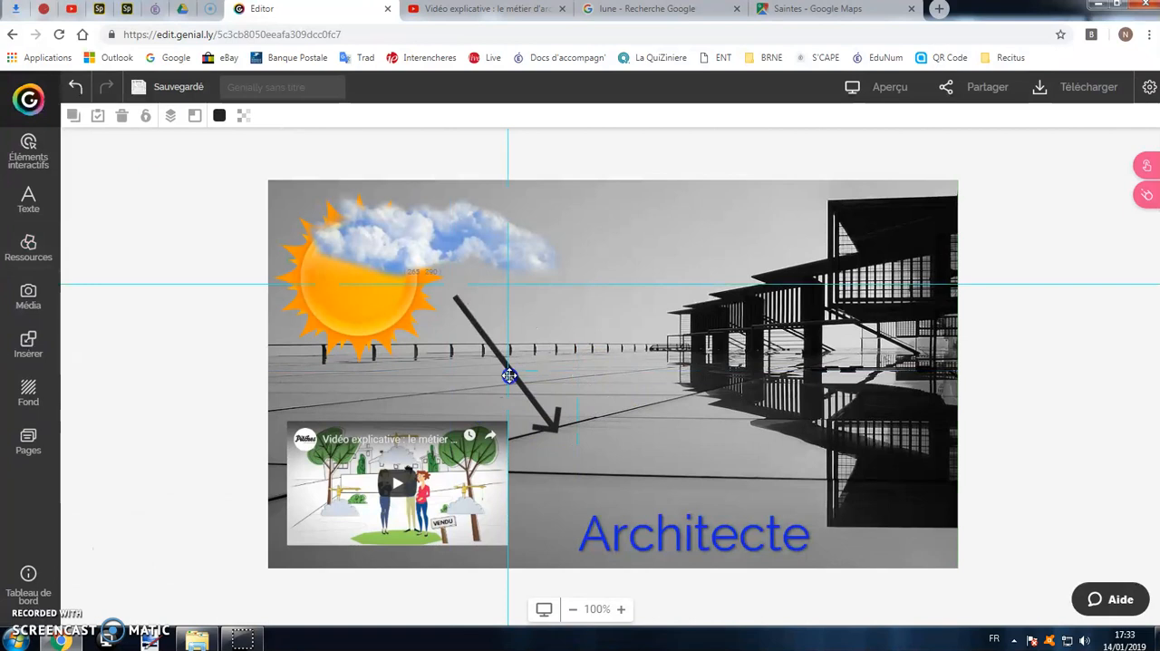
Lengthen the arrow toward the Architecte title and colour it red (ED0606).
left_click_drag(556, 432, 600, 484)
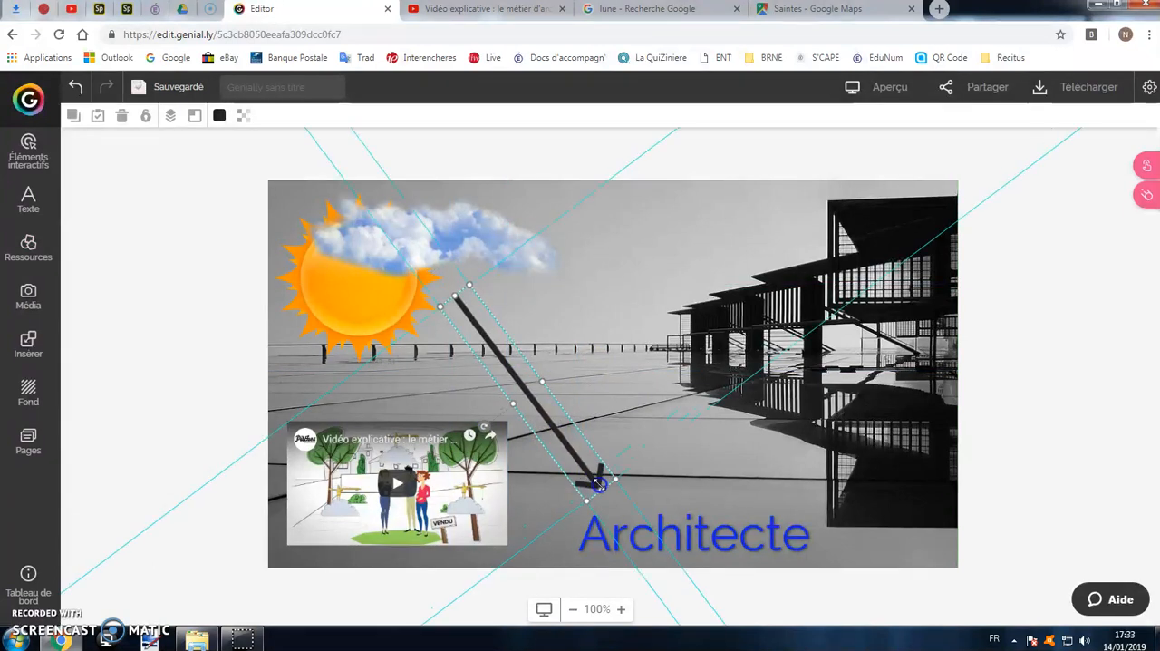
left_click(220, 115)
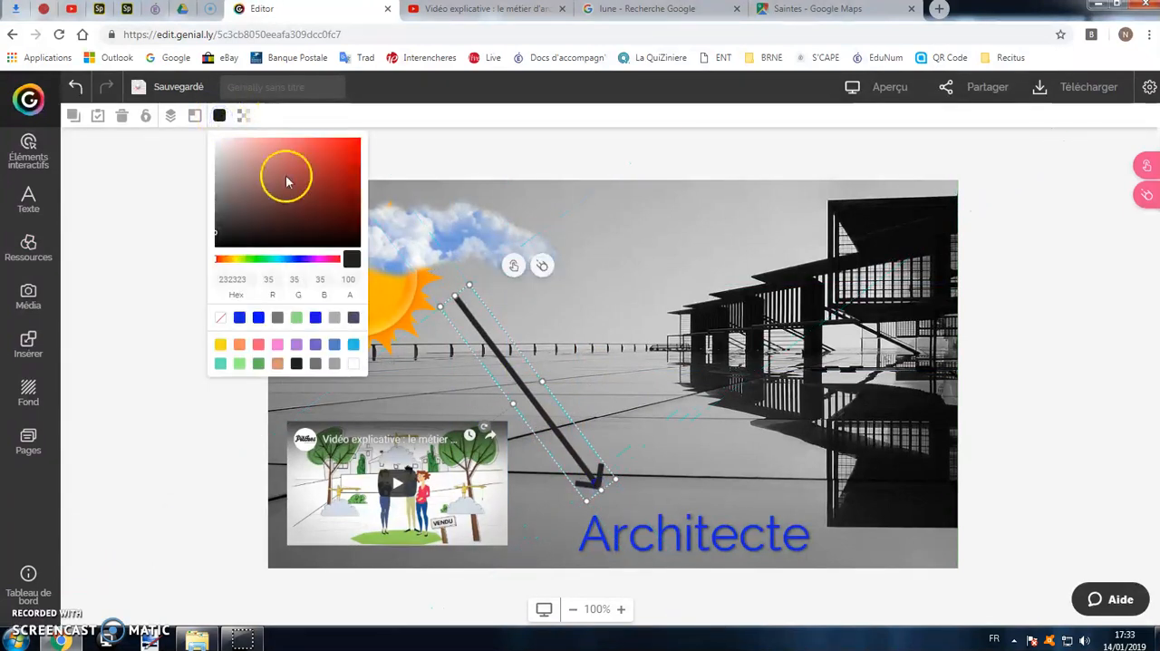
left_click(358, 148)
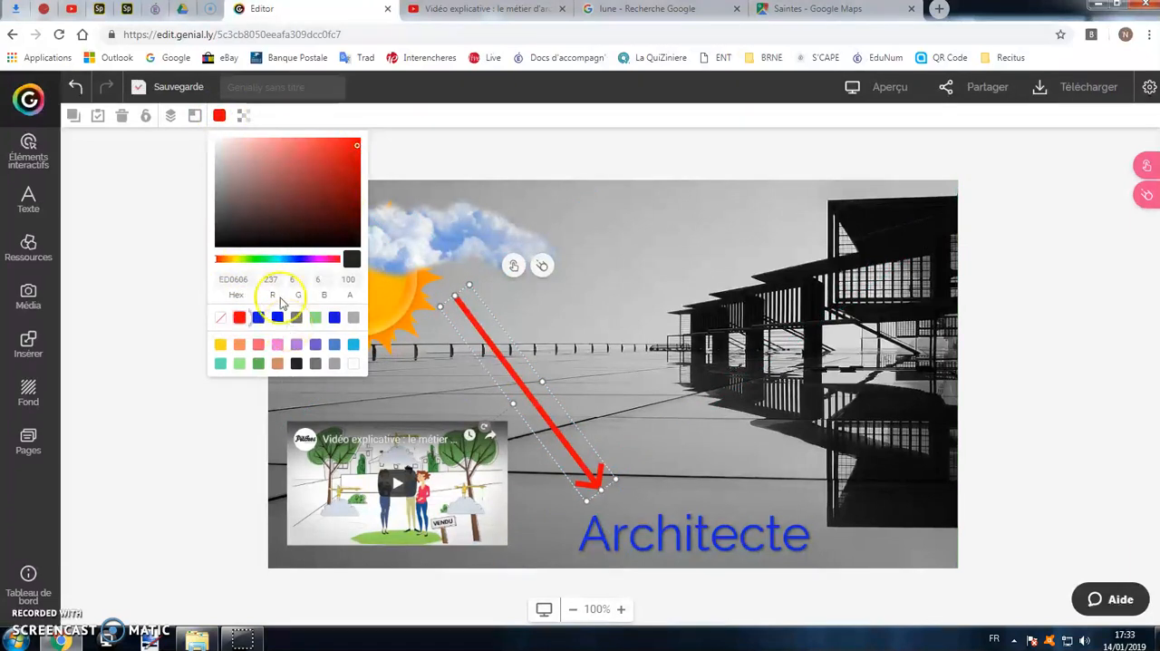
Insert the six-armed asterisk shape, enlarge it slightly, rotate it and place it between the cloud and the building.
left_click(687, 478)
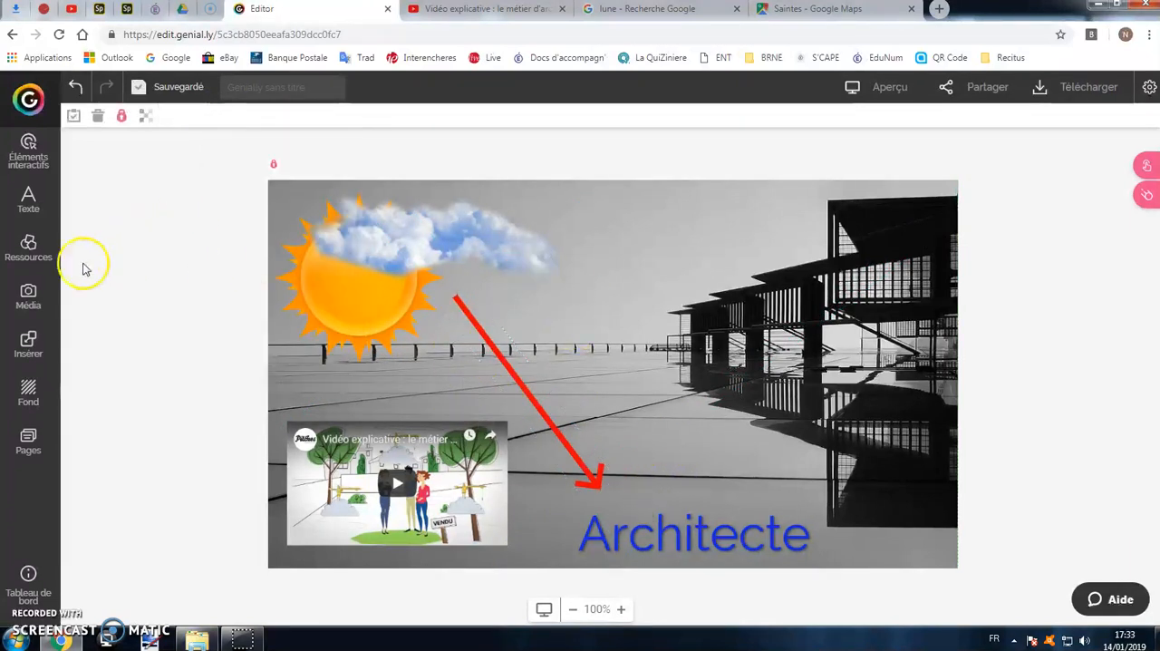
left_click(35, 256)
left_click(166, 181)
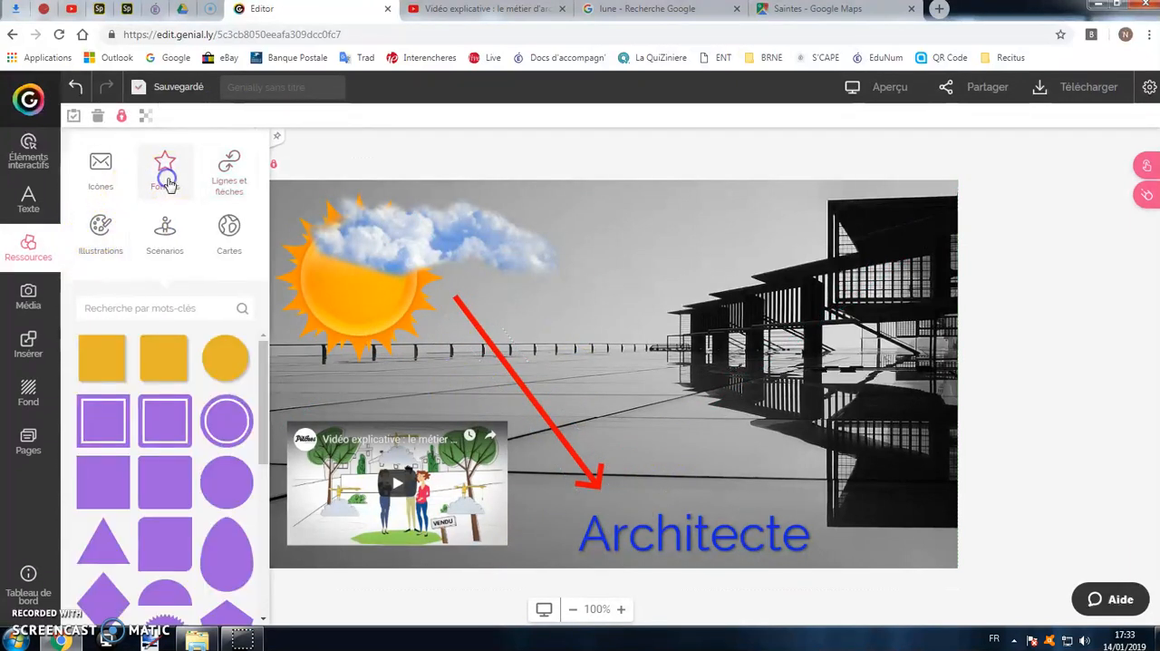
scroll(178, 426, "down", 5)
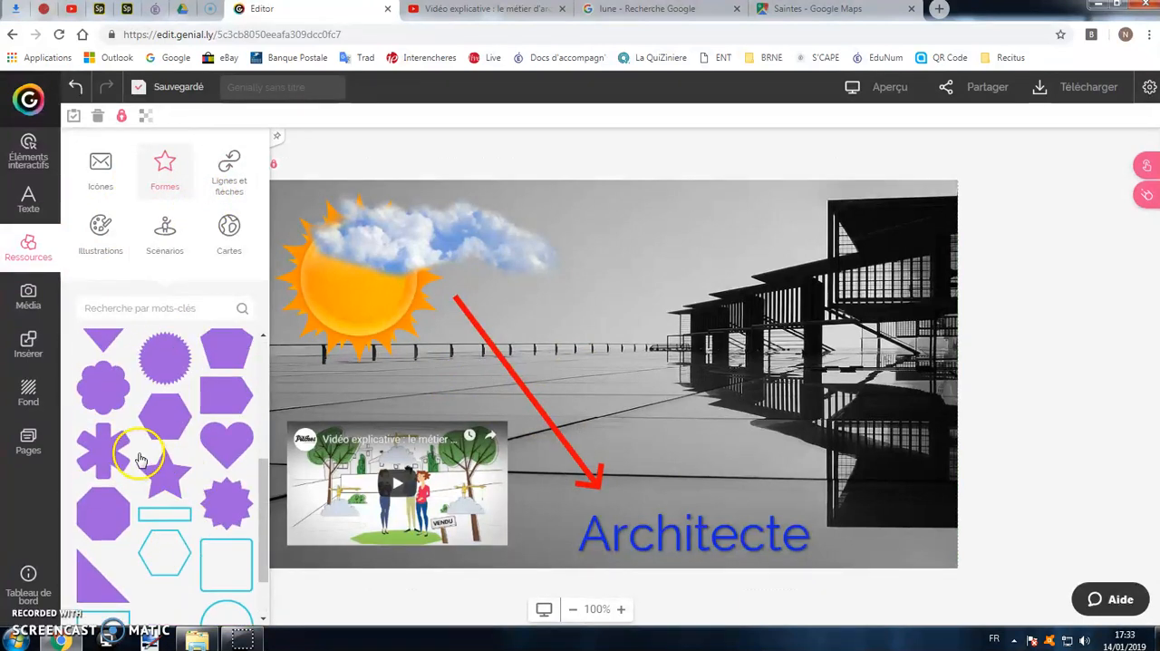
left_click(104, 447)
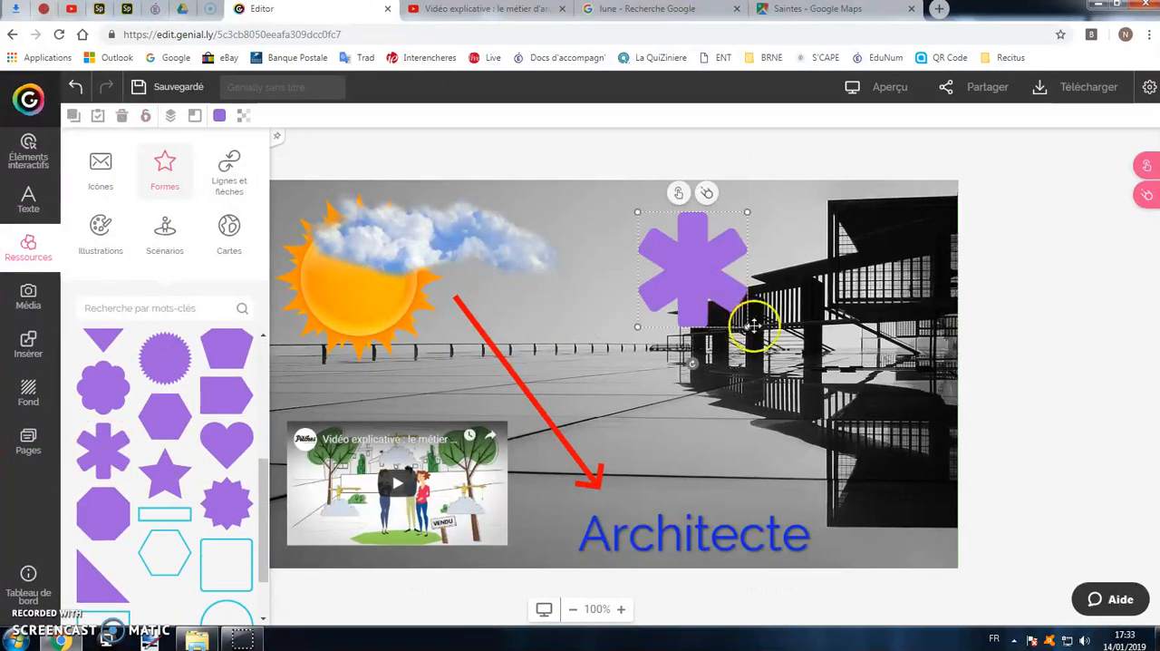
left_click_drag(749, 326, 754, 335)
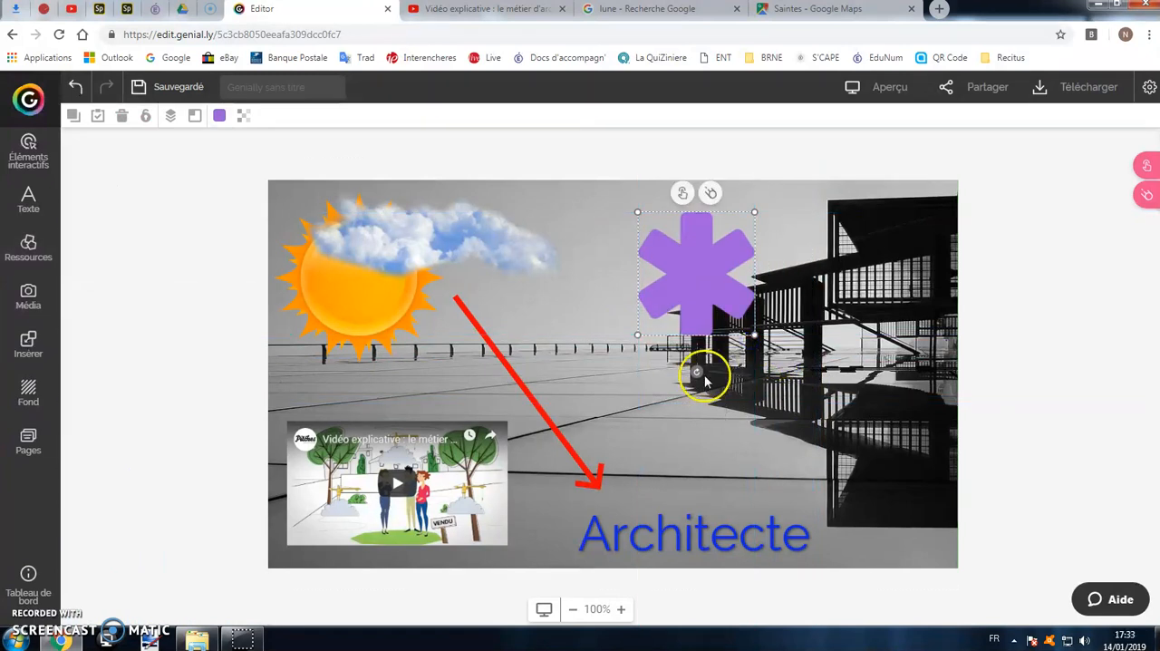
left_click_drag(701, 370, 738, 343)
left_click_drag(702, 248, 644, 245)
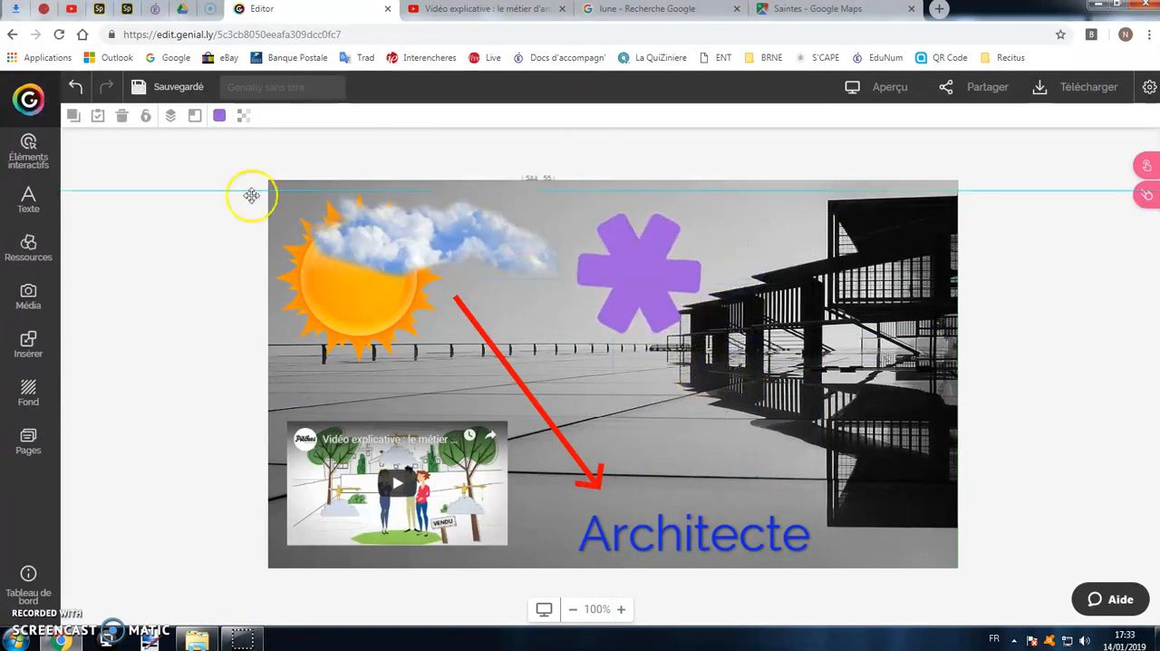
Set the asterisk shape's opacity to 60 and colour it blue (1226E4).
left_click(243, 115)
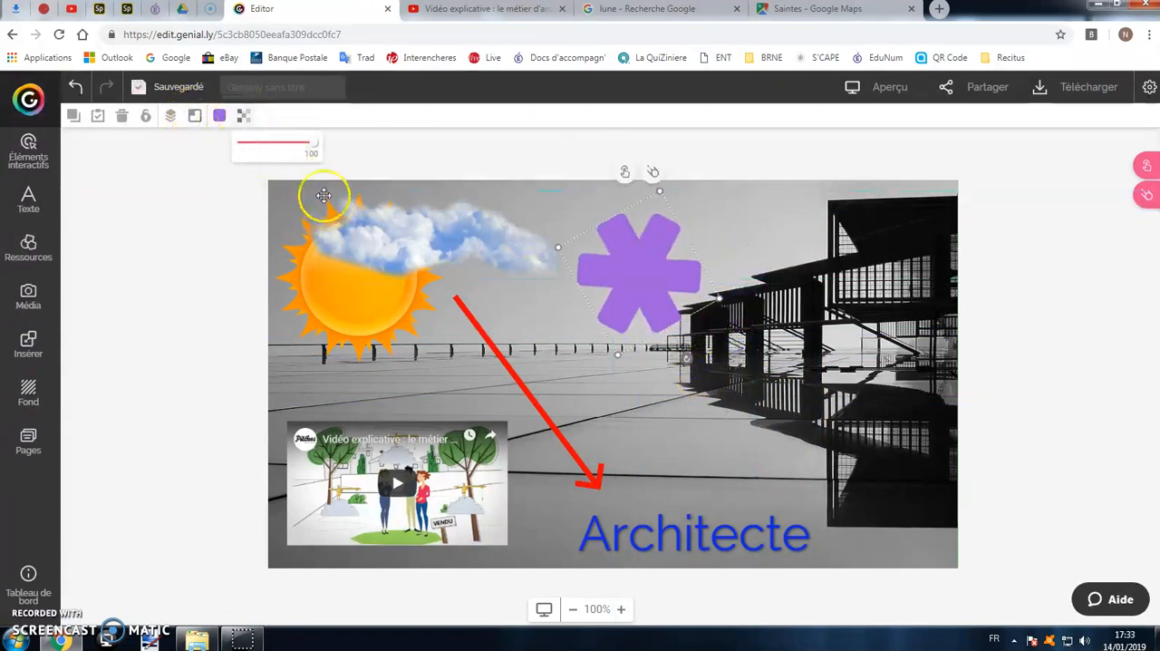
left_click_drag(312, 150, 278, 153)
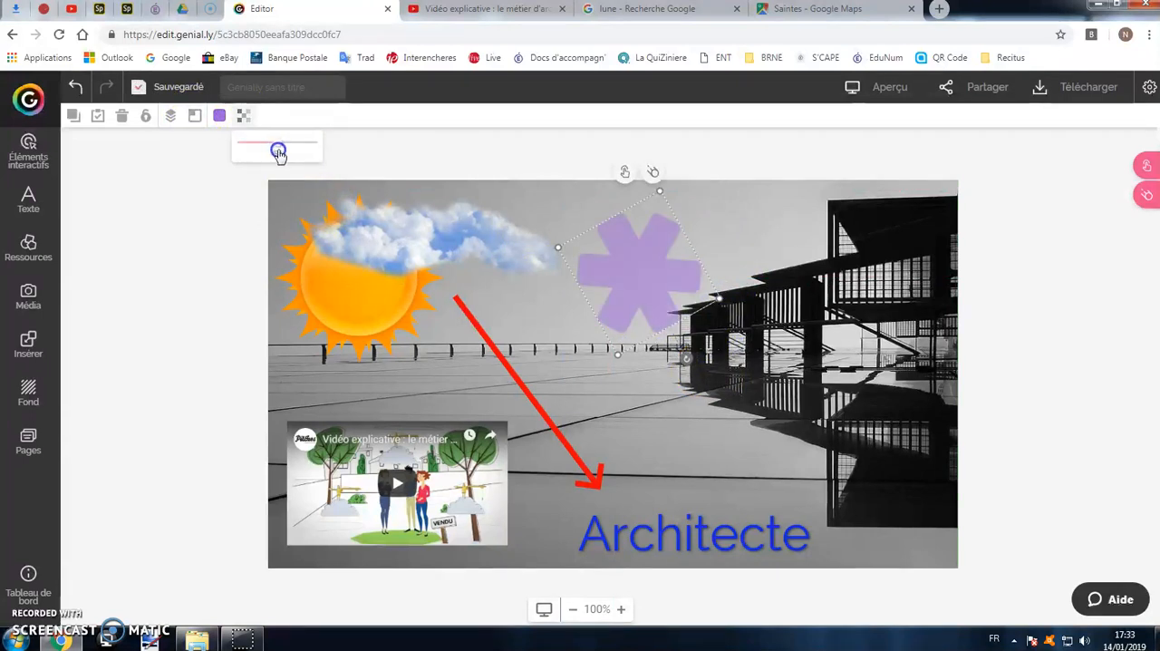
left_click(220, 116)
left_click(259, 316)
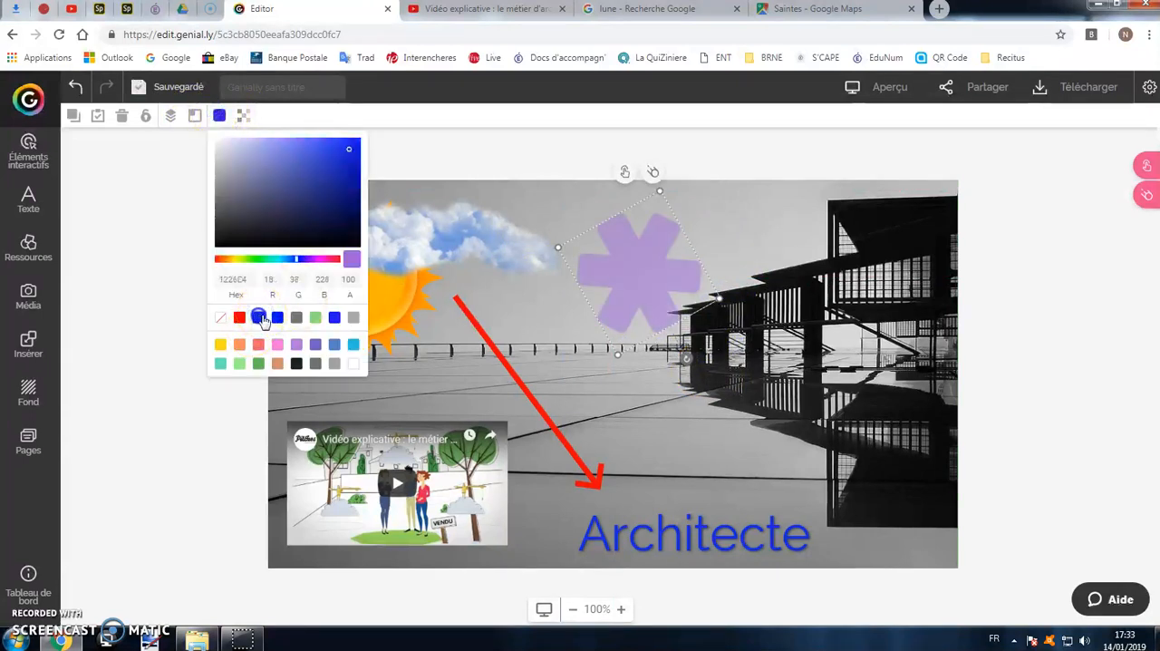
left_click(716, 424)
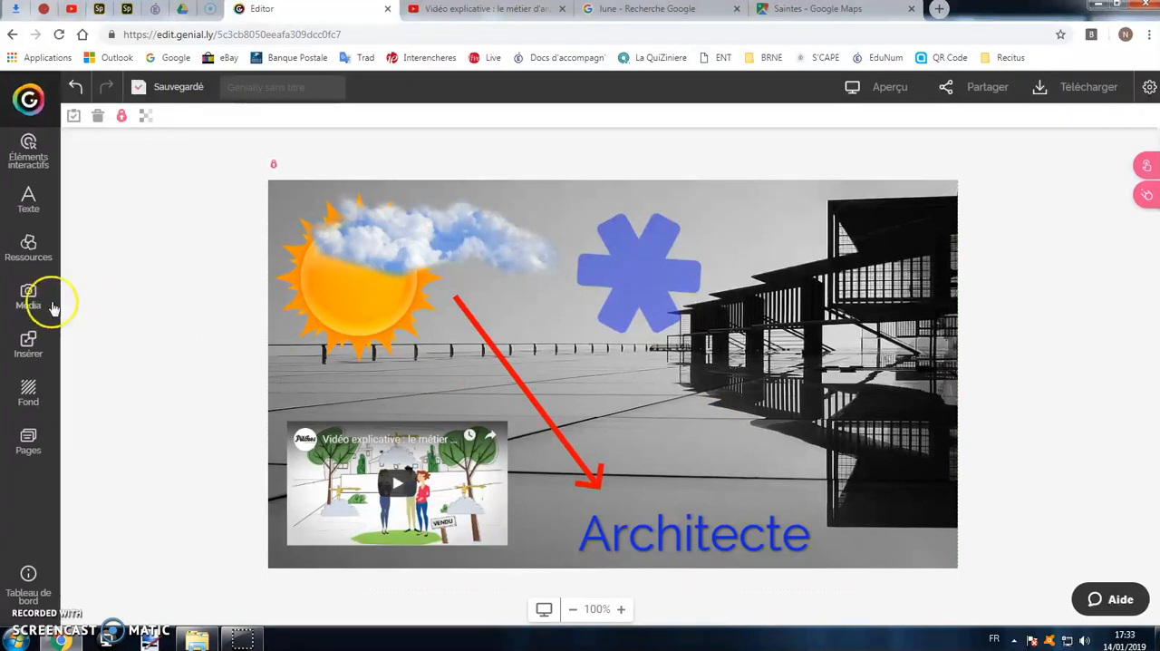
Examine the accepted external content providers and view the Google Maps insertion help, closing it again.
left_click(38, 265)
left_click(29, 343)
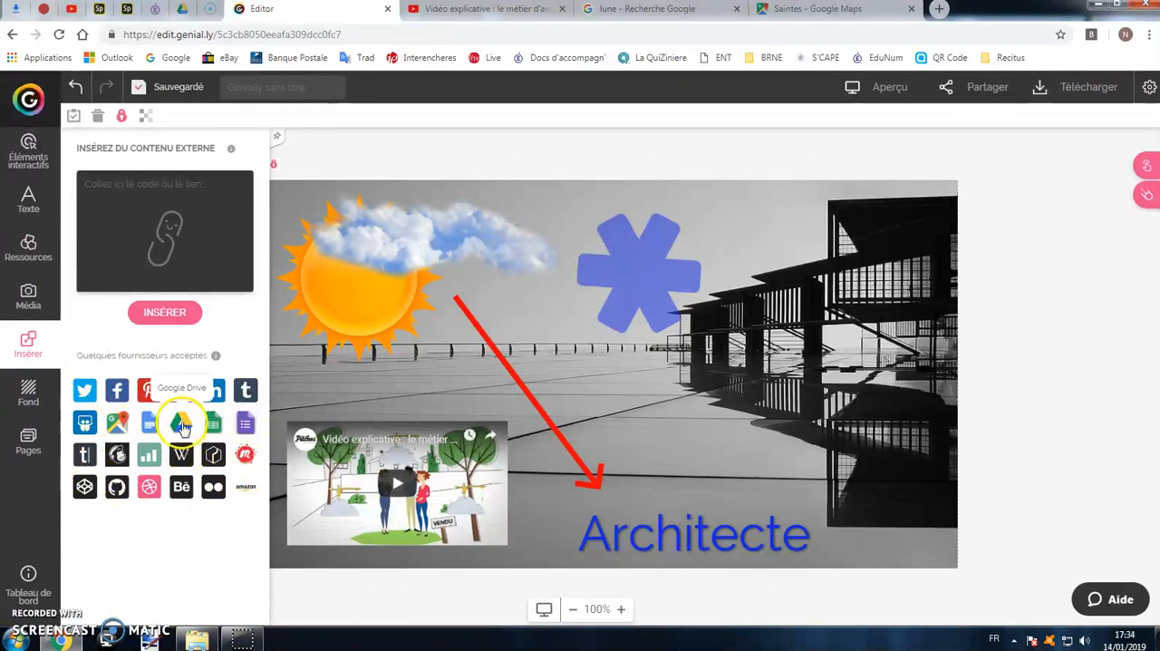
left_click(120, 424)
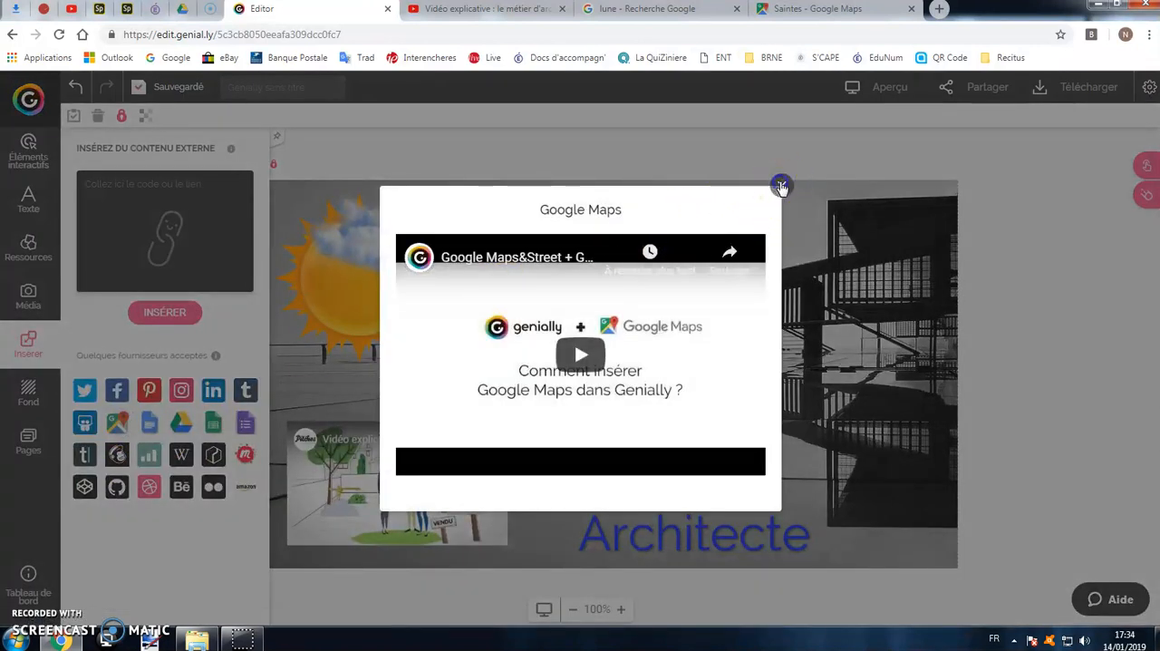
left_click(781, 186)
Switch to Google Maps, zoom out around Saintes and copy the link of that map view.
left_click(806, 14)
scroll(539, 223, "down", 2)
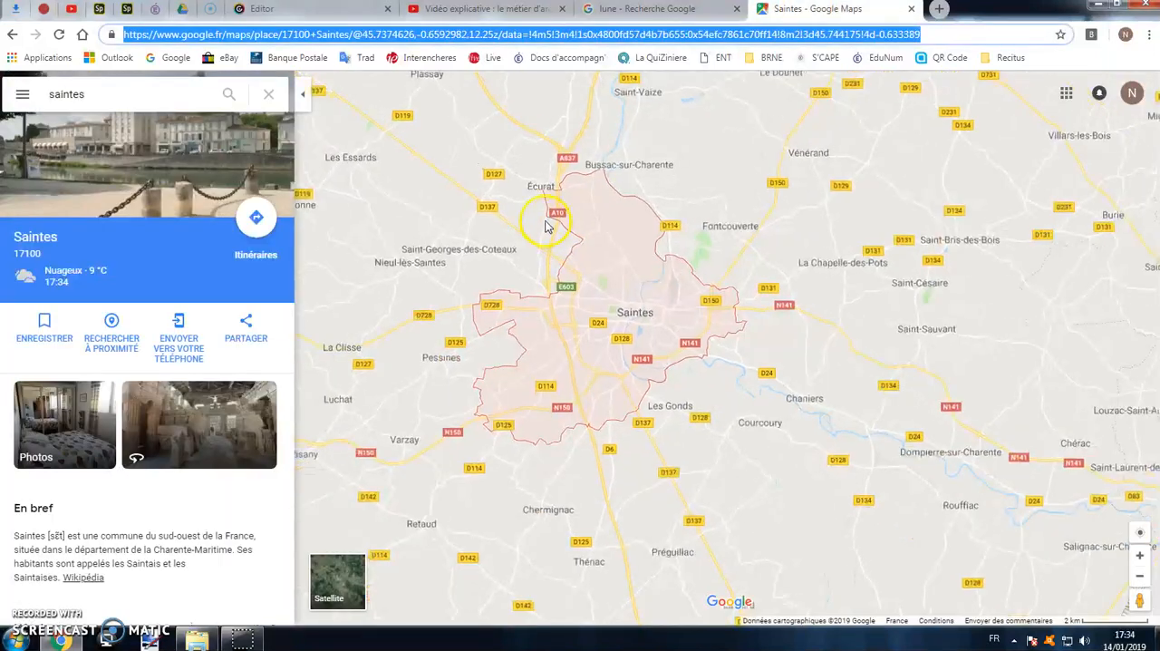
left_click_drag(498, 176, 537, 220)
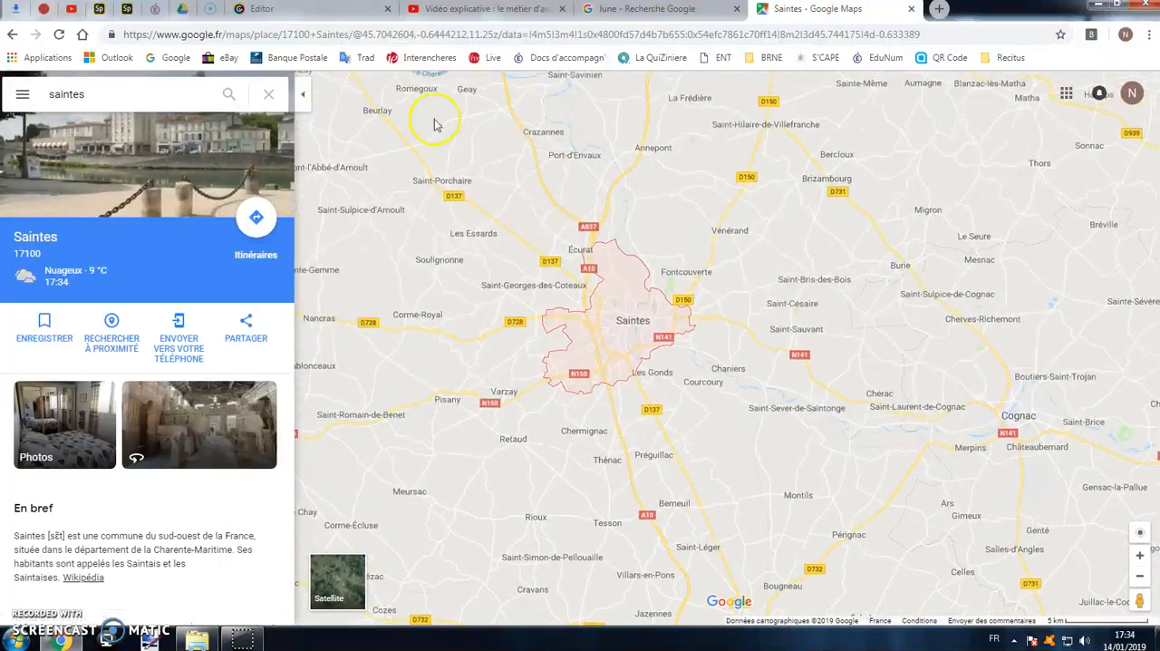
left_click(431, 36)
right_click(435, 38)
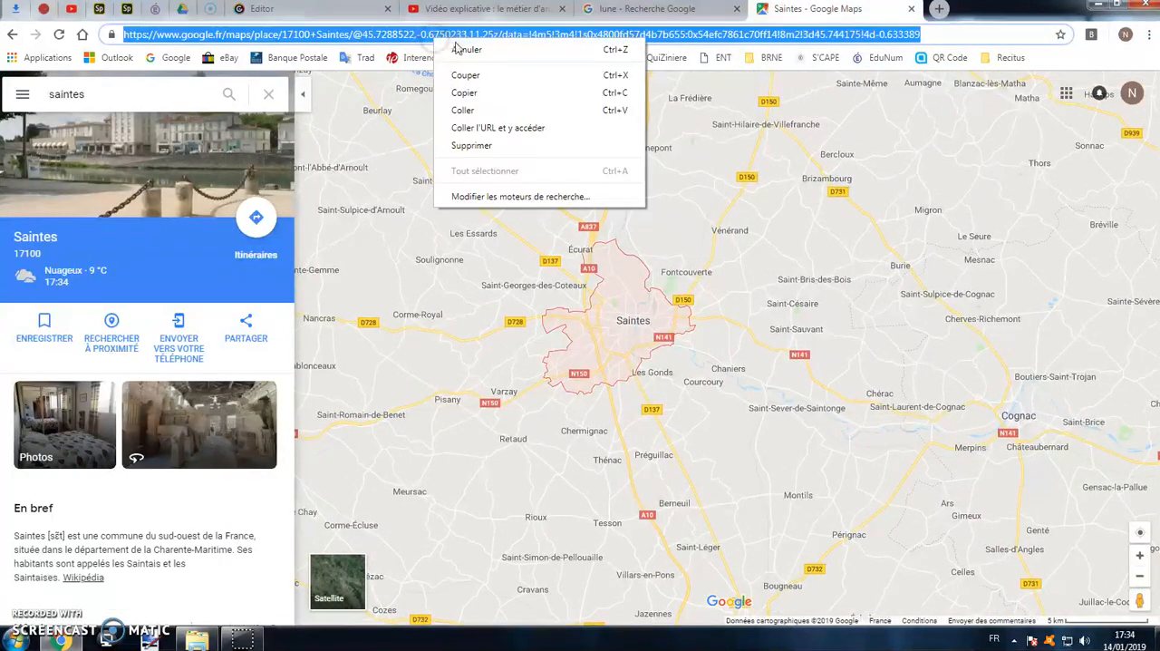
left_click(474, 94)
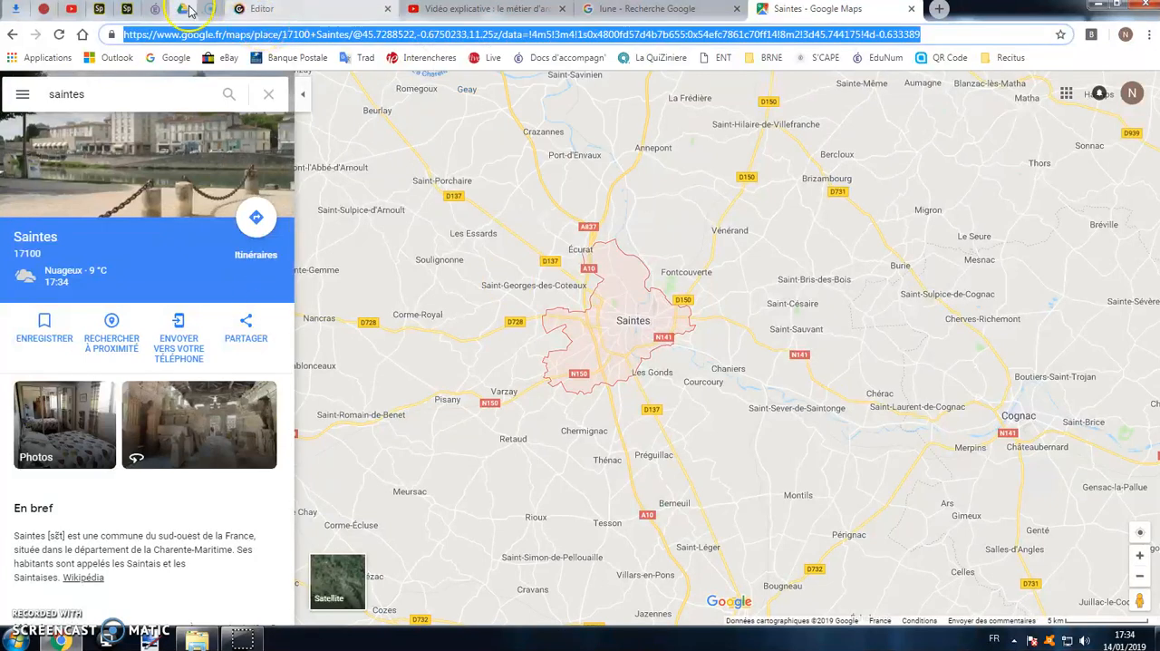
Return to the Genially editor and insert the copied Saintes map link as external content.
left_click(258, 9)
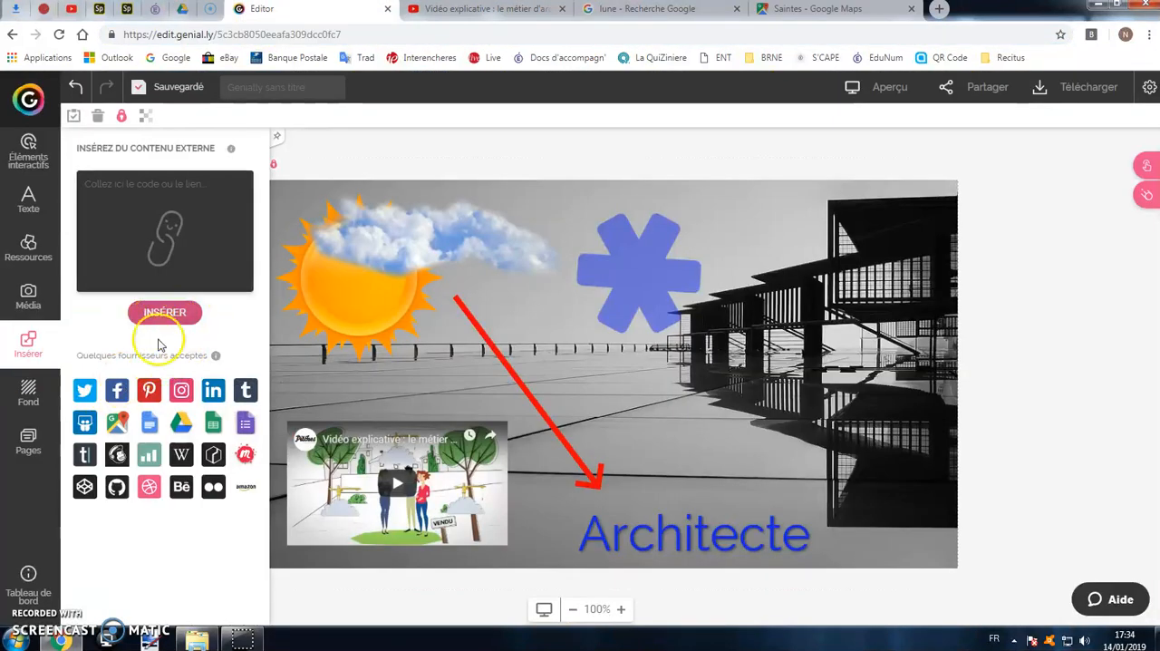
right_click(156, 188)
left_click(214, 268)
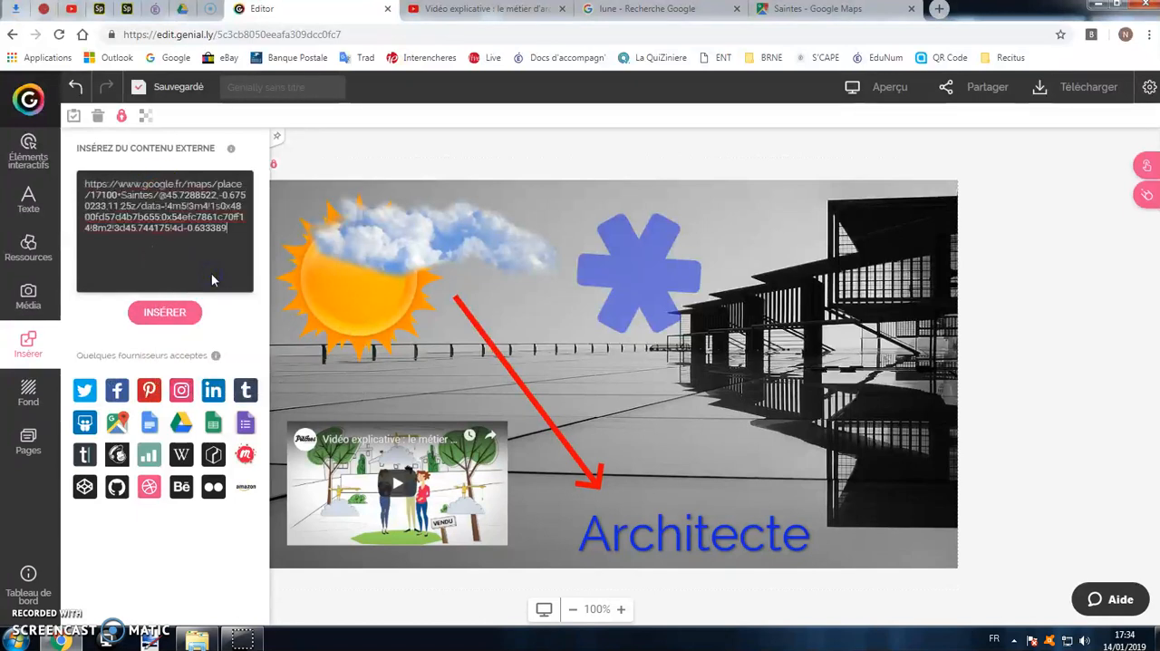
left_click(172, 312)
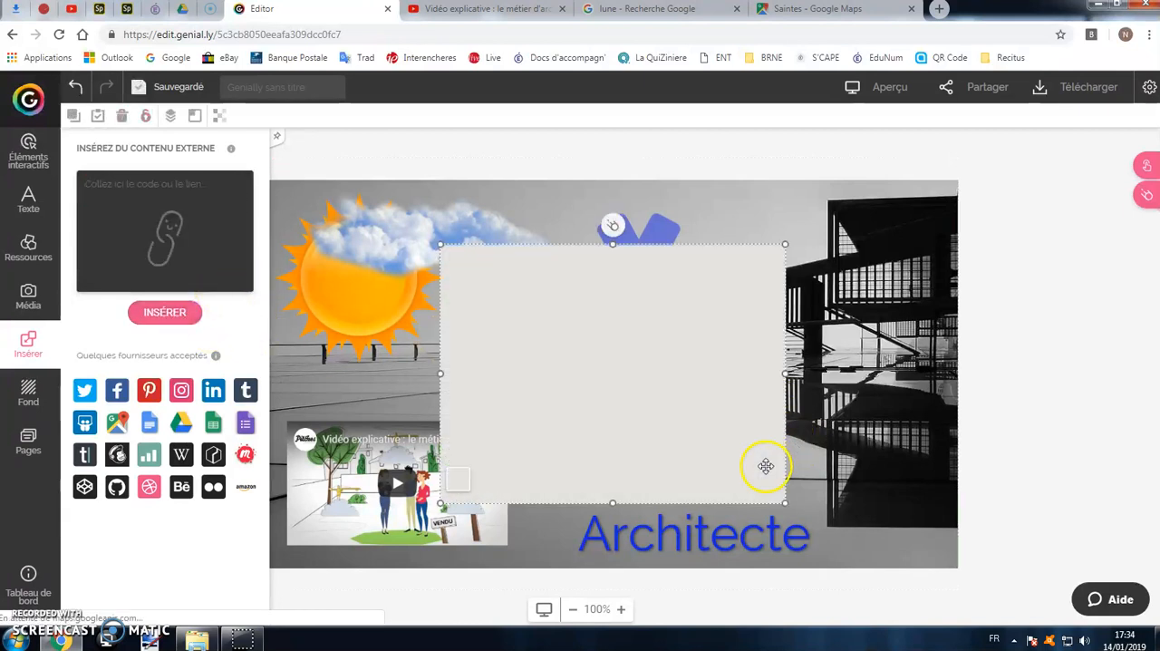
Shrink the embedded Saintes map and position it just above the Architecte title, overlapping the building.
left_click_drag(675, 381, 800, 375)
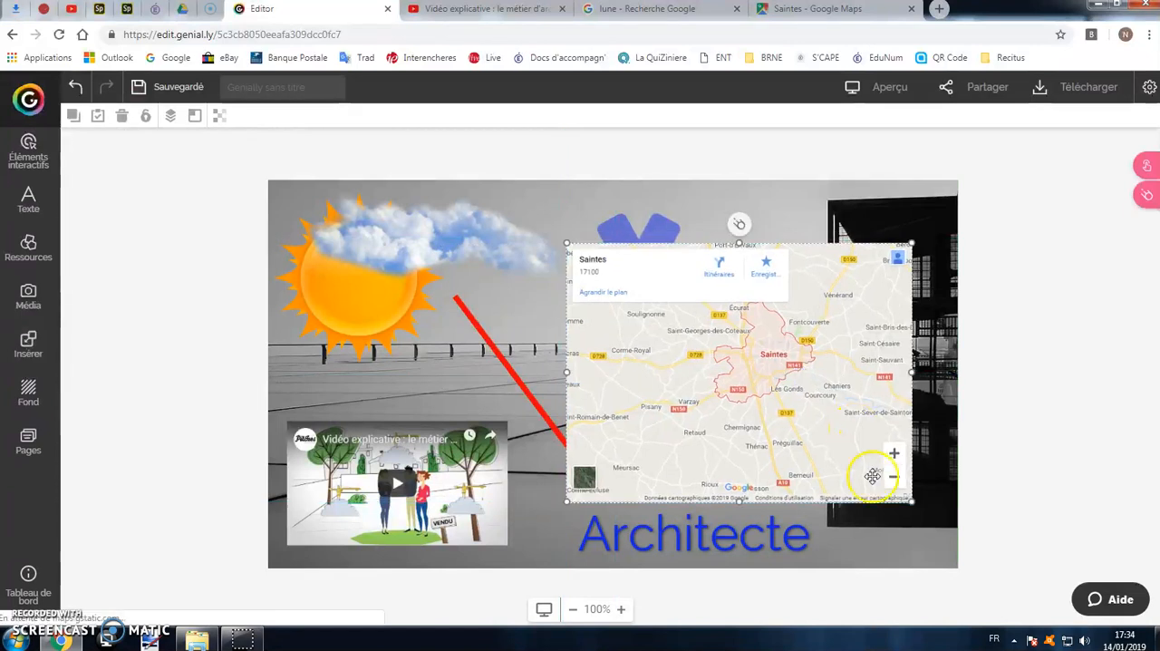
left_click_drag(908, 497, 860, 485)
left_click_drag(764, 376, 807, 411)
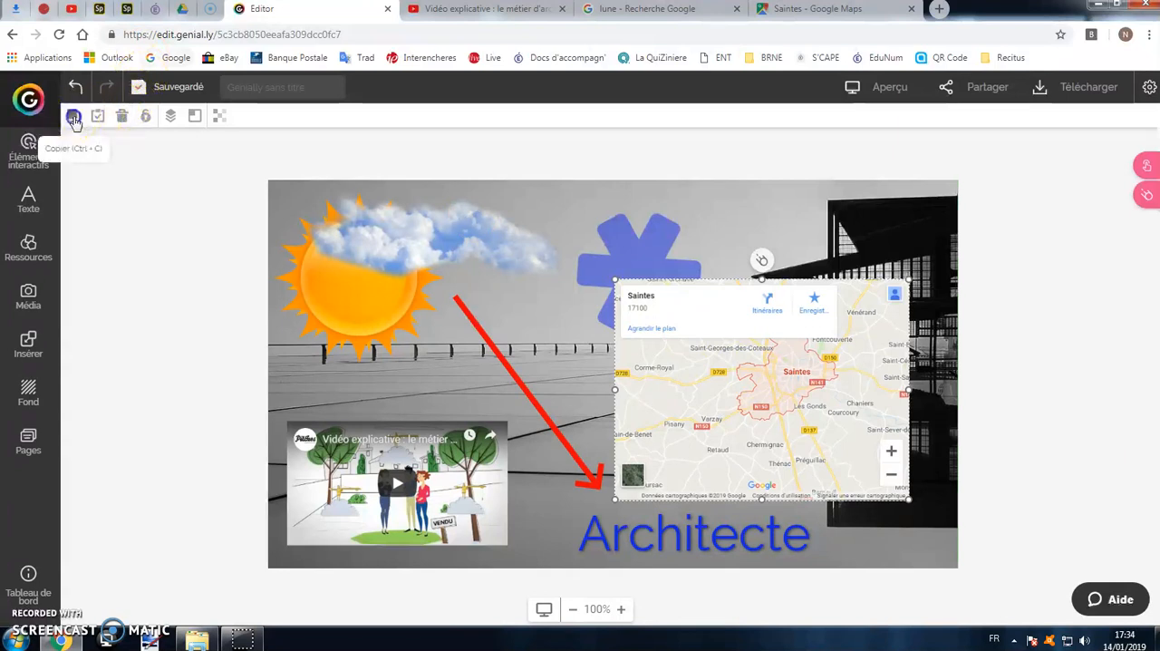
Paste a copy of the Saintes map onto page 2, move it to the slide's left side and enlarge it.
left_click(34, 437)
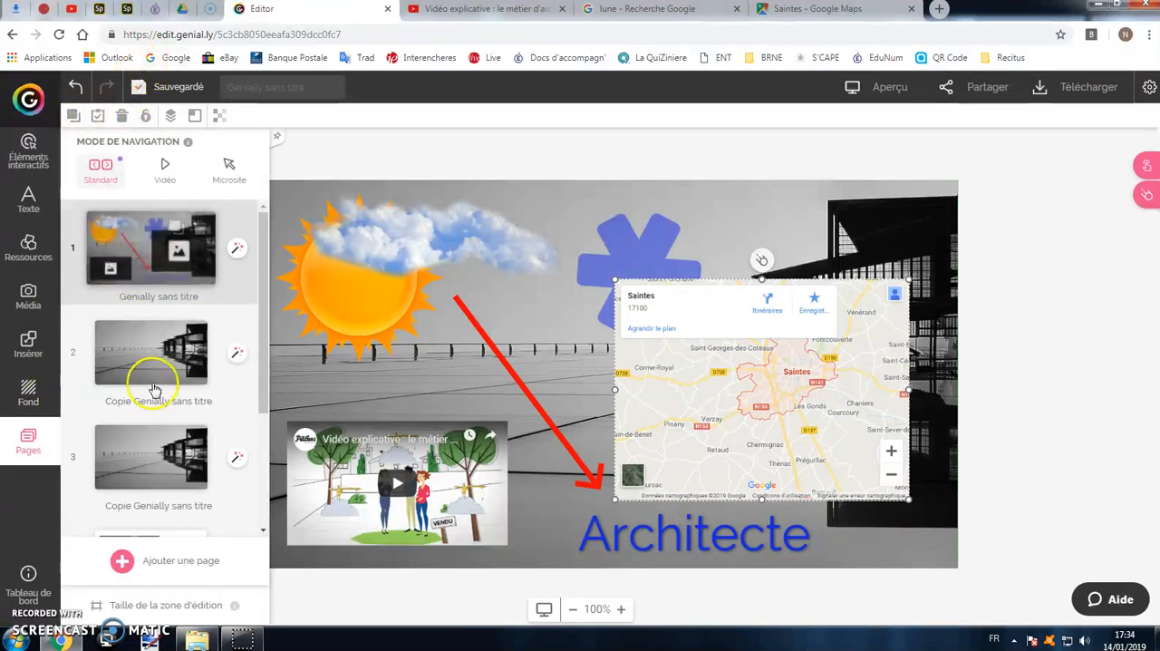
left_click(154, 389)
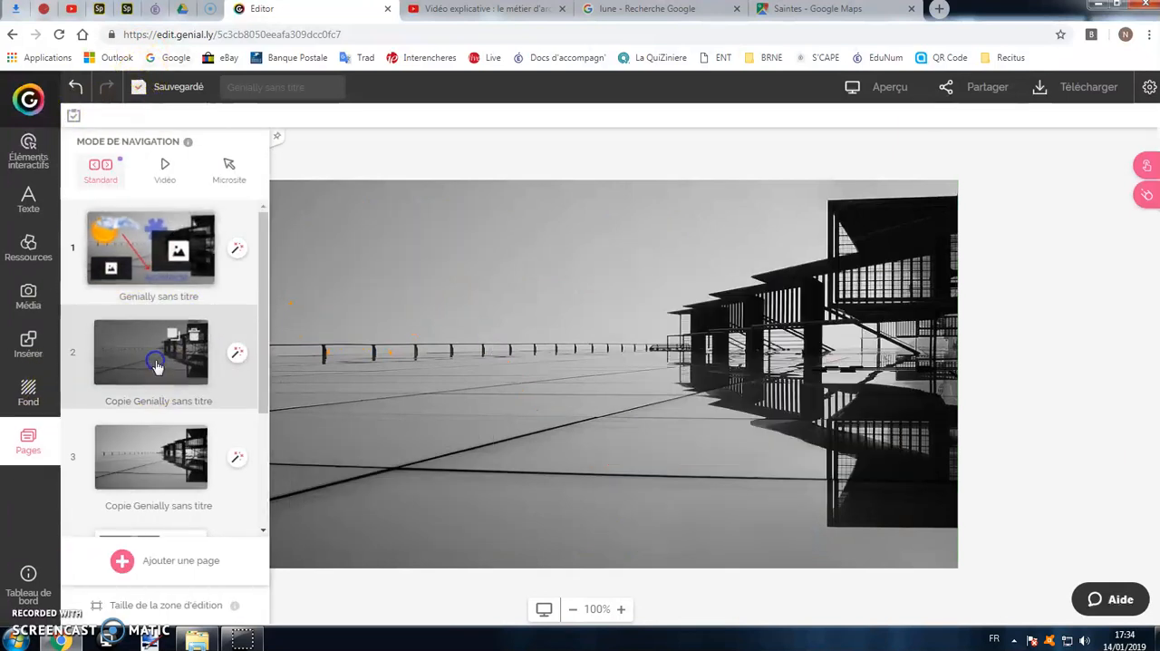
left_click(74, 117)
left_click_drag(718, 384, 462, 326)
left_click_drag(675, 512, 686, 528)
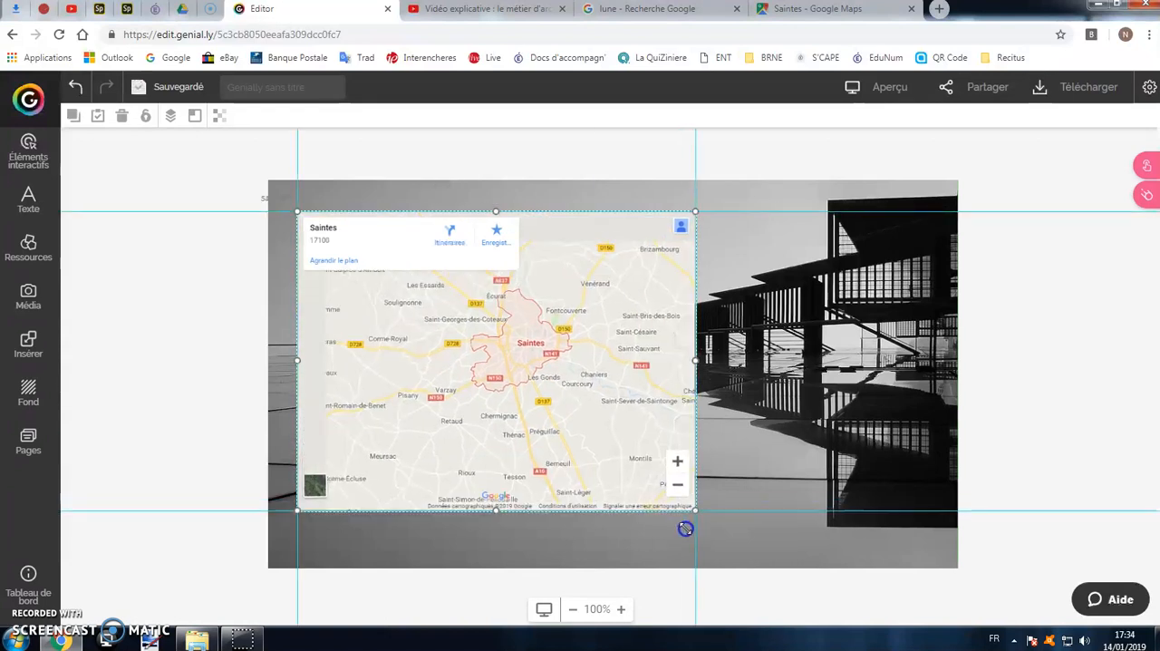
left_click(601, 407)
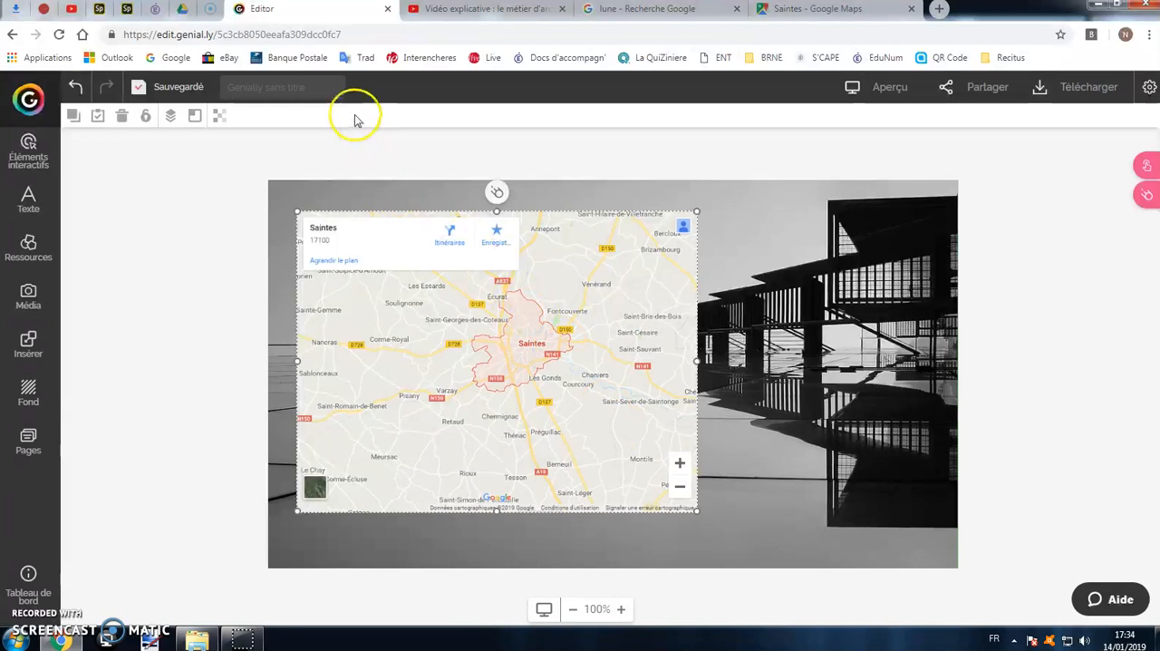
Title the presentation "Test B" and go back to page 1.
left_click(331, 87)
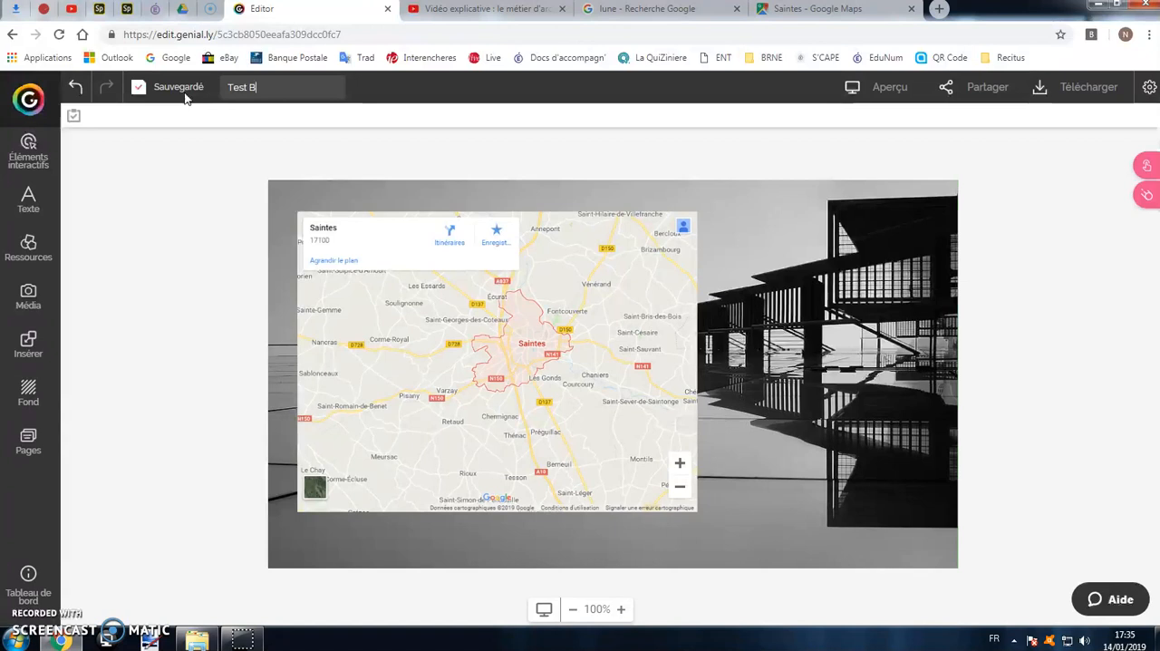
left_click(36, 449)
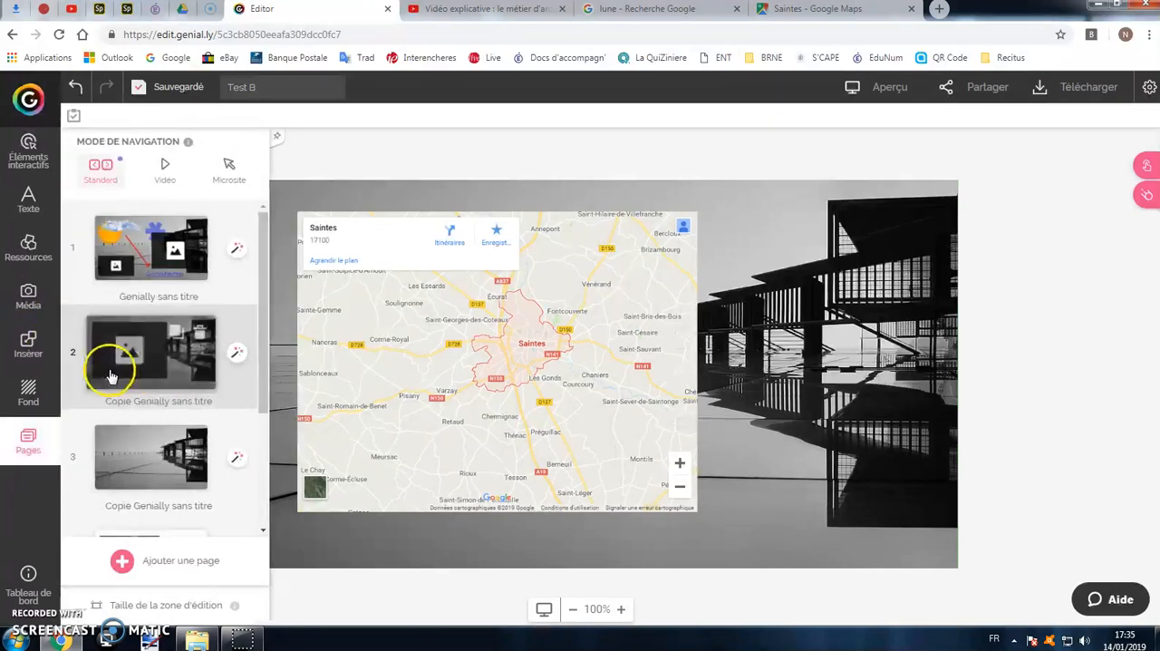
left_click(166, 238)
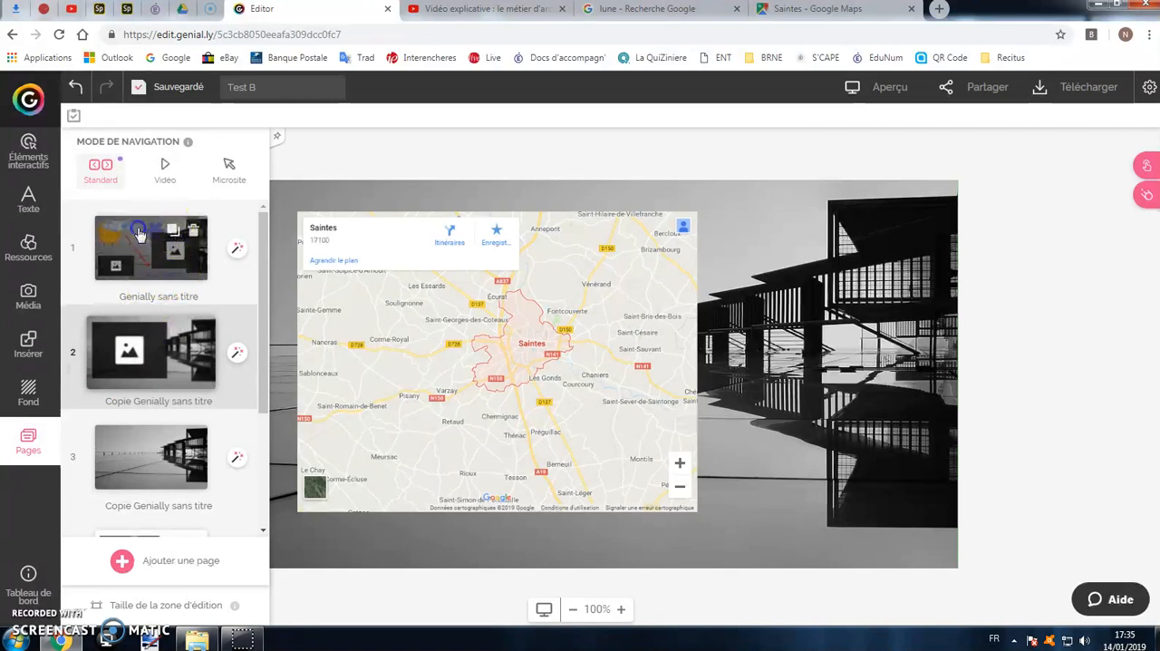
left_click(110, 239)
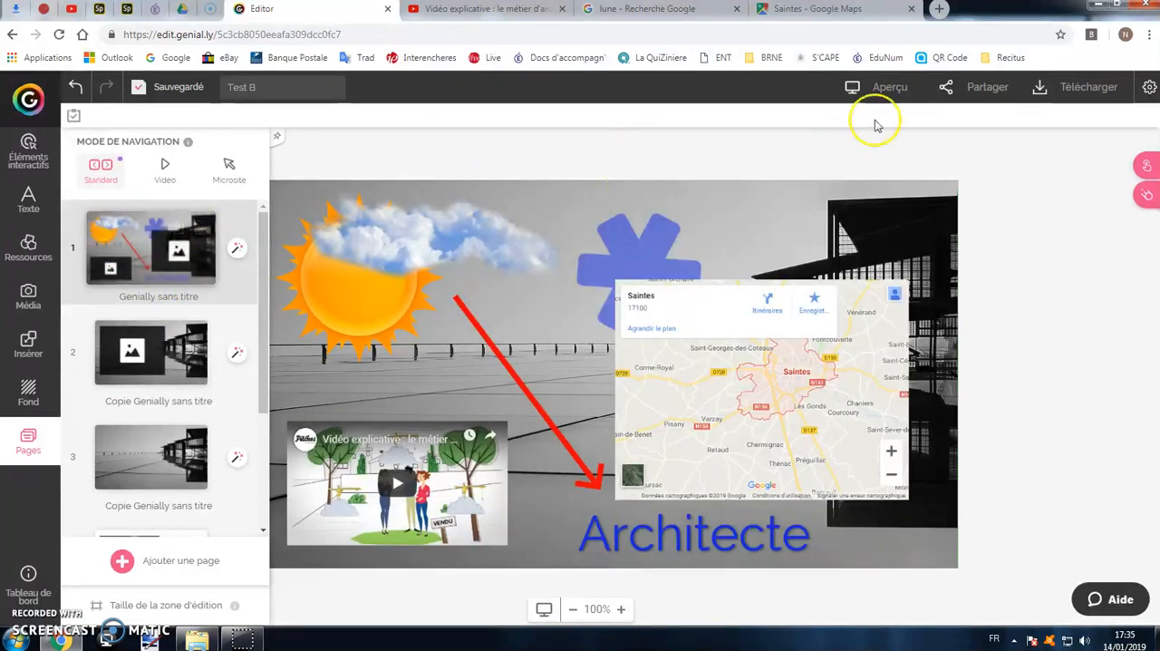
Preview the presentation, testing page 1's embedded map by zooming in and its video by playing, skipping ahead to about 0:54 and pausing.
left_click(873, 87)
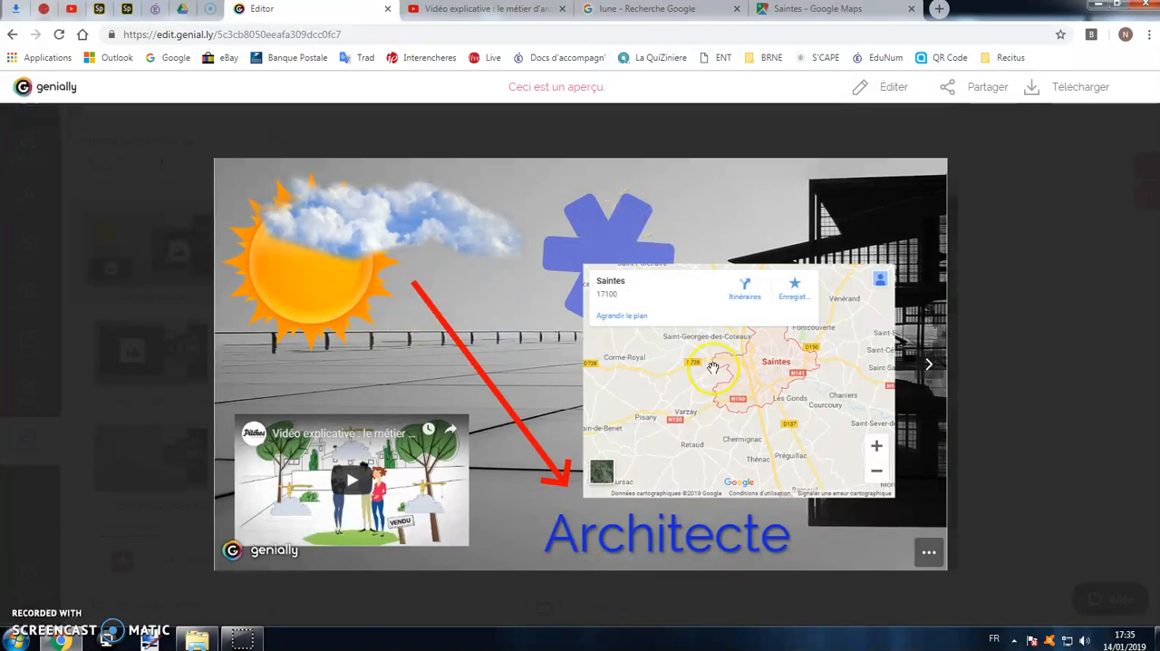
left_click(880, 446)
left_click(879, 446)
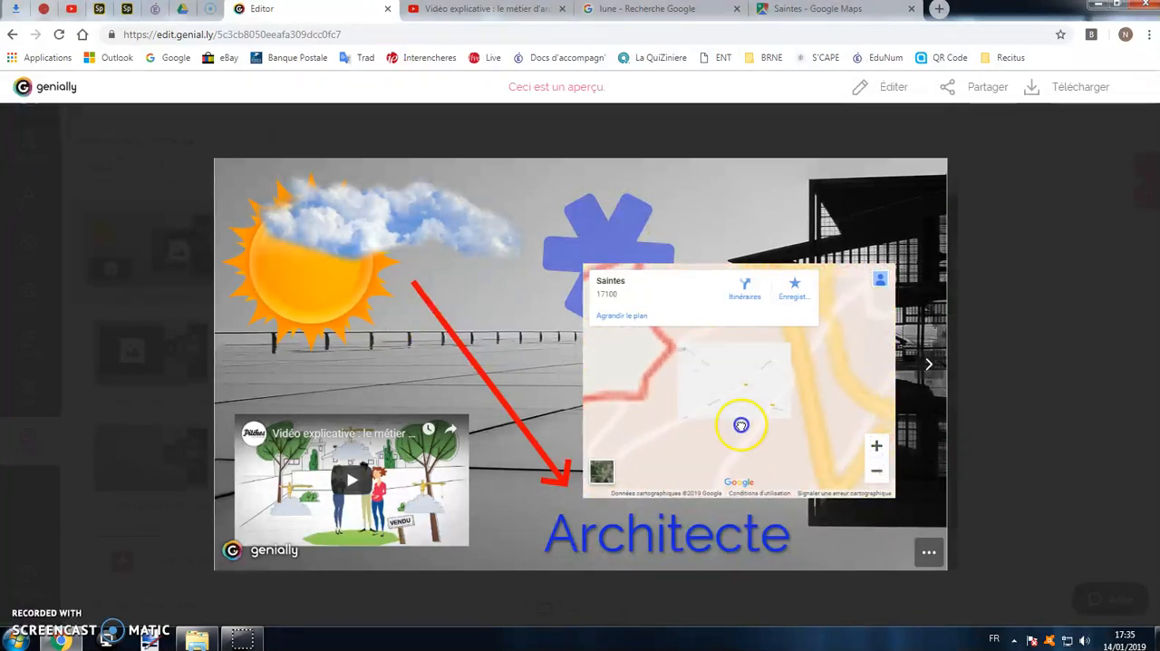
left_click(352, 474)
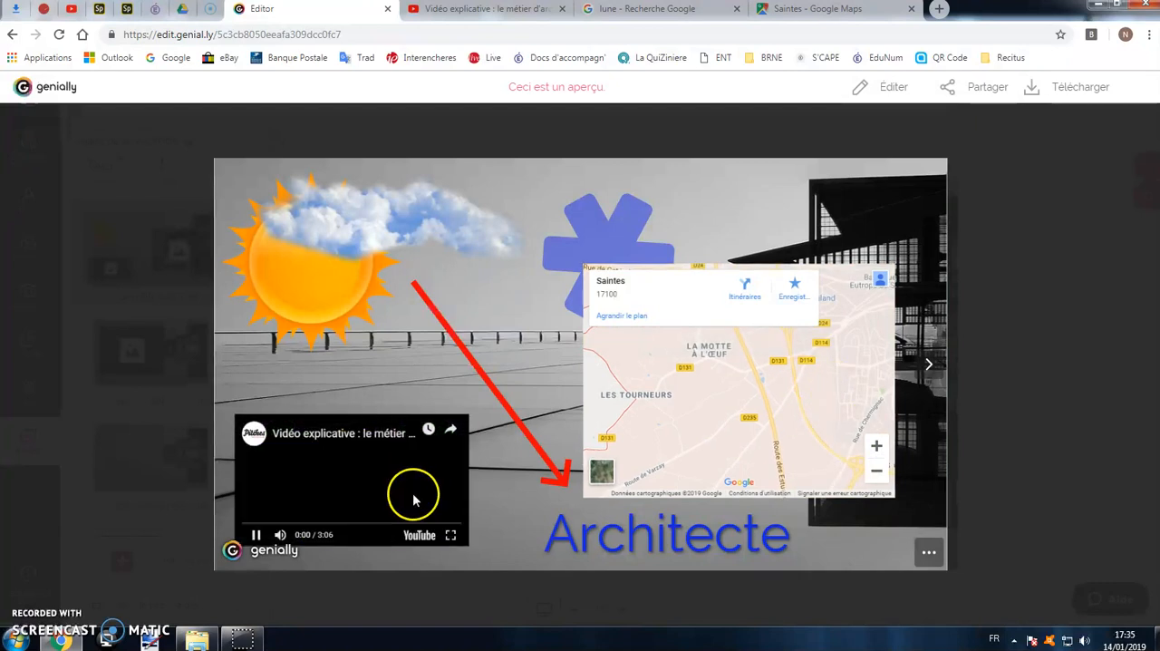
left_click(308, 524)
left_click(256, 535)
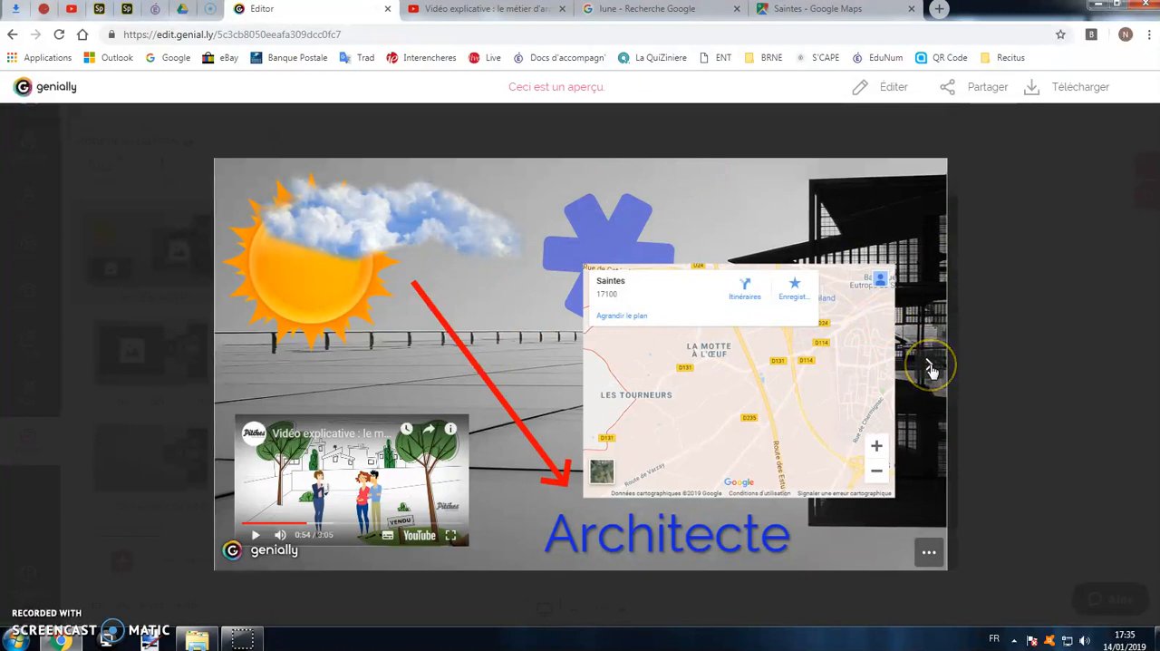
Advance the preview through page 2 to page 3.
left_click(930, 367)
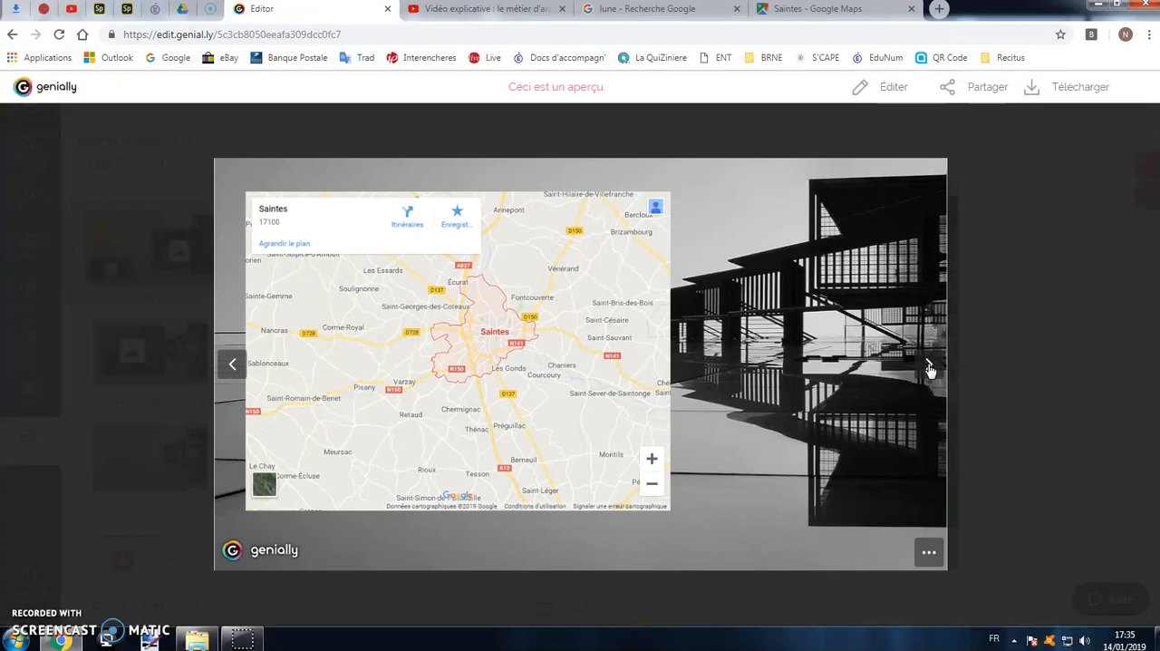
left_click(931, 367)
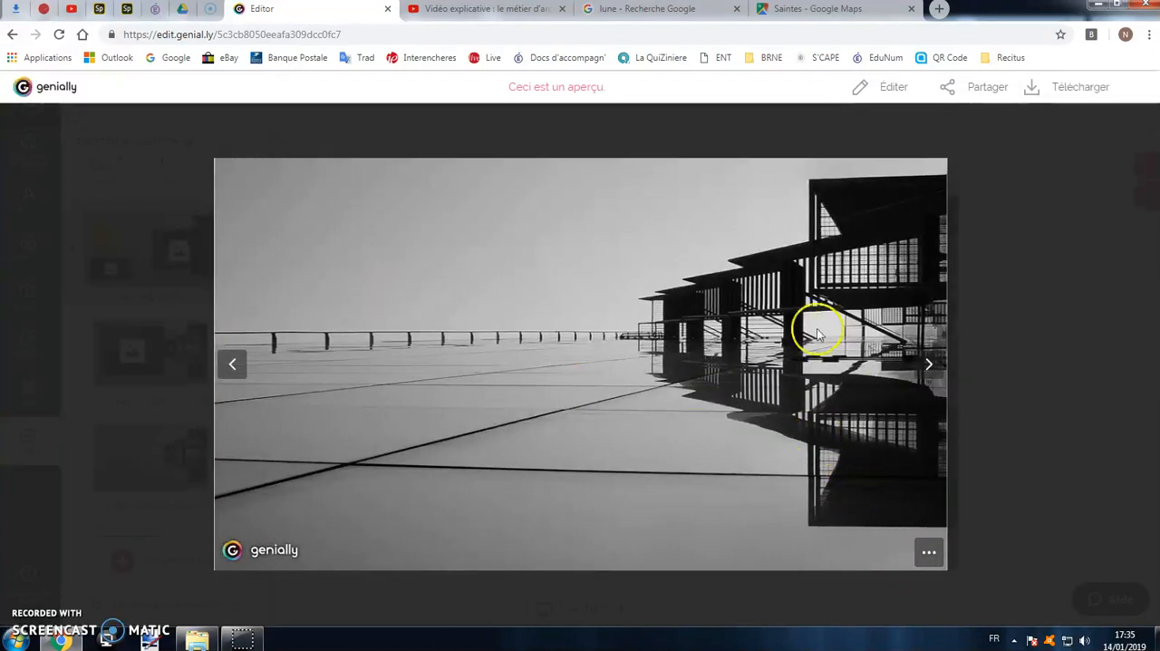
Jump the preview from page 3 to page 1 by its page number and return to the editor.
left_click(934, 553)
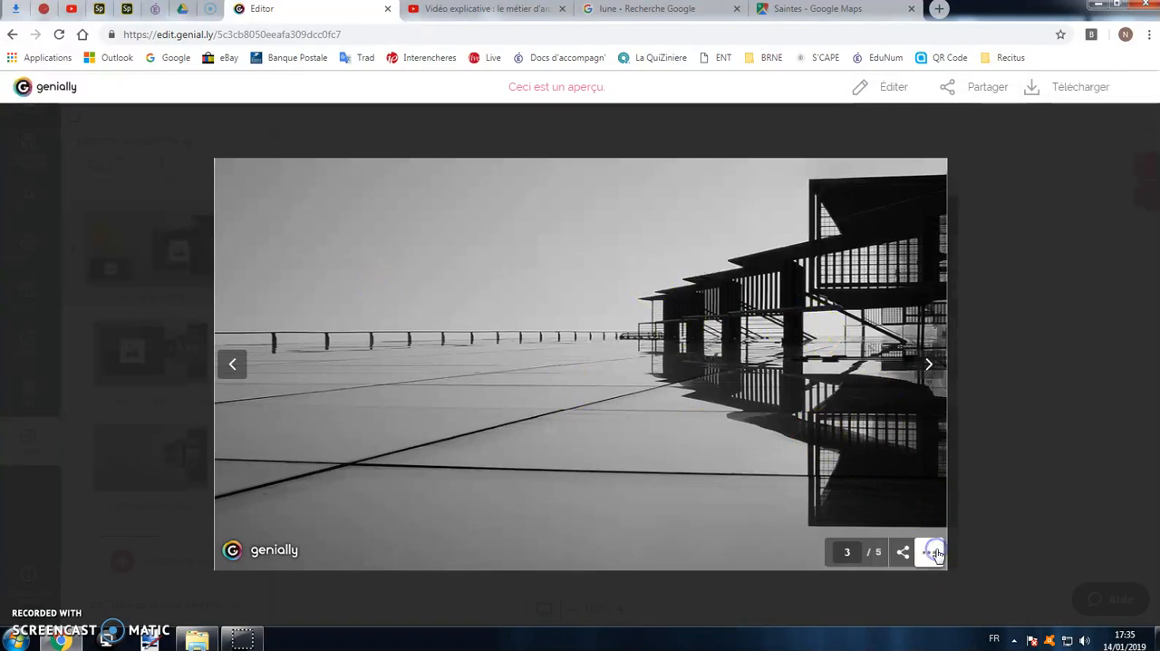
left_click(848, 551)
left_click(842, 550)
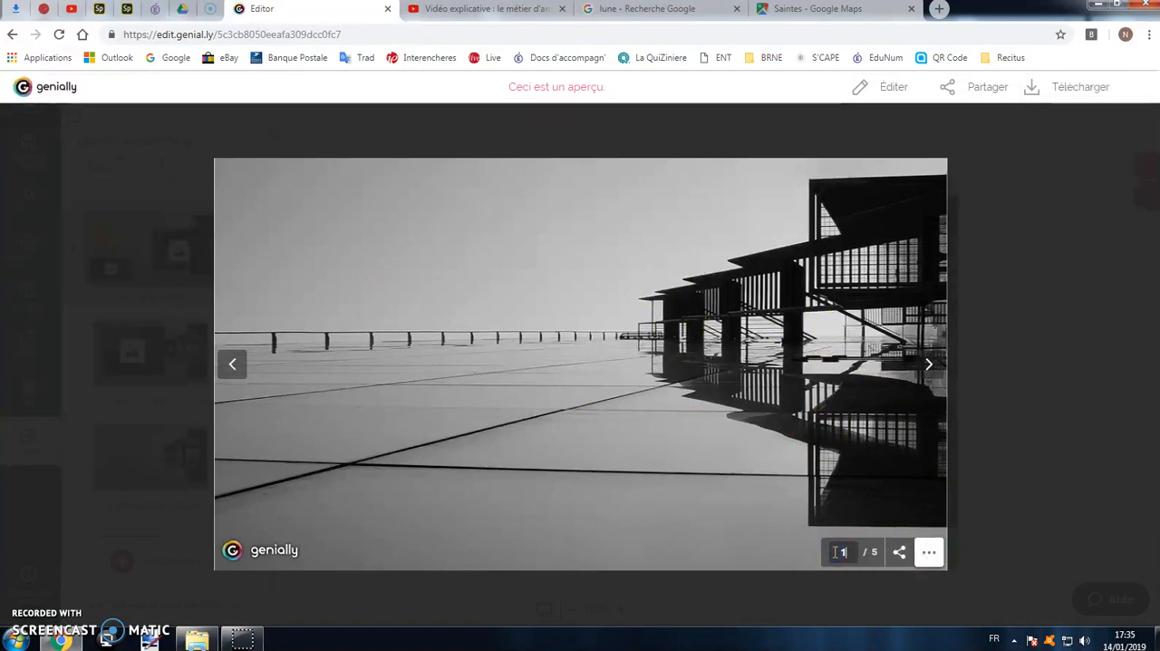
key("Return")
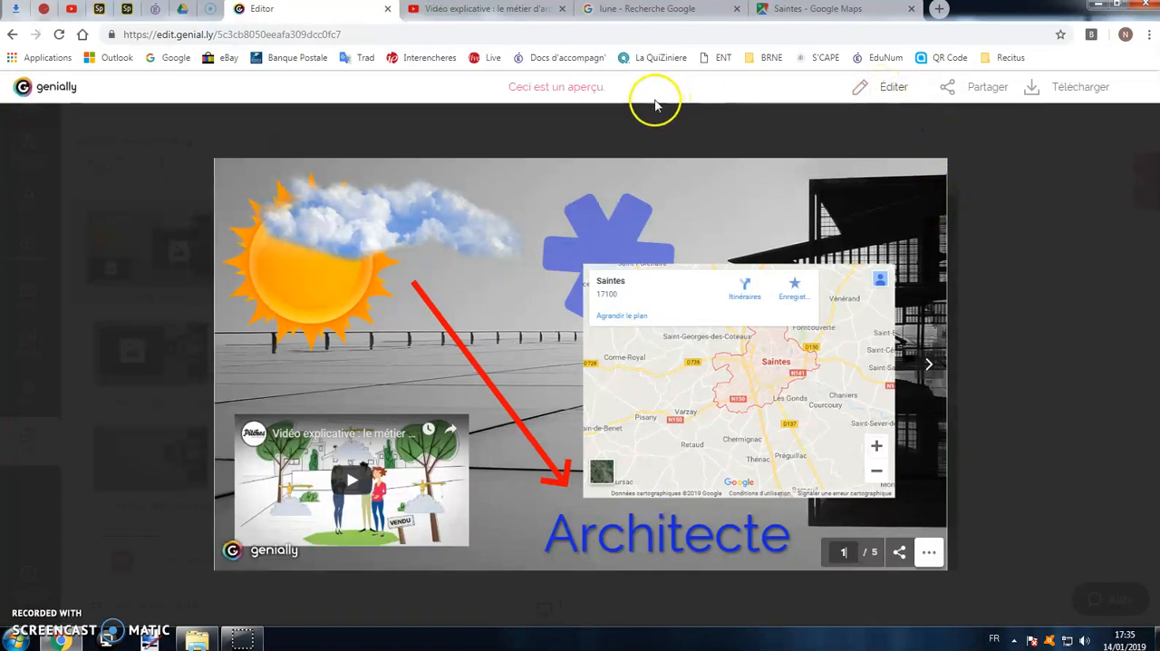
left_click(892, 91)
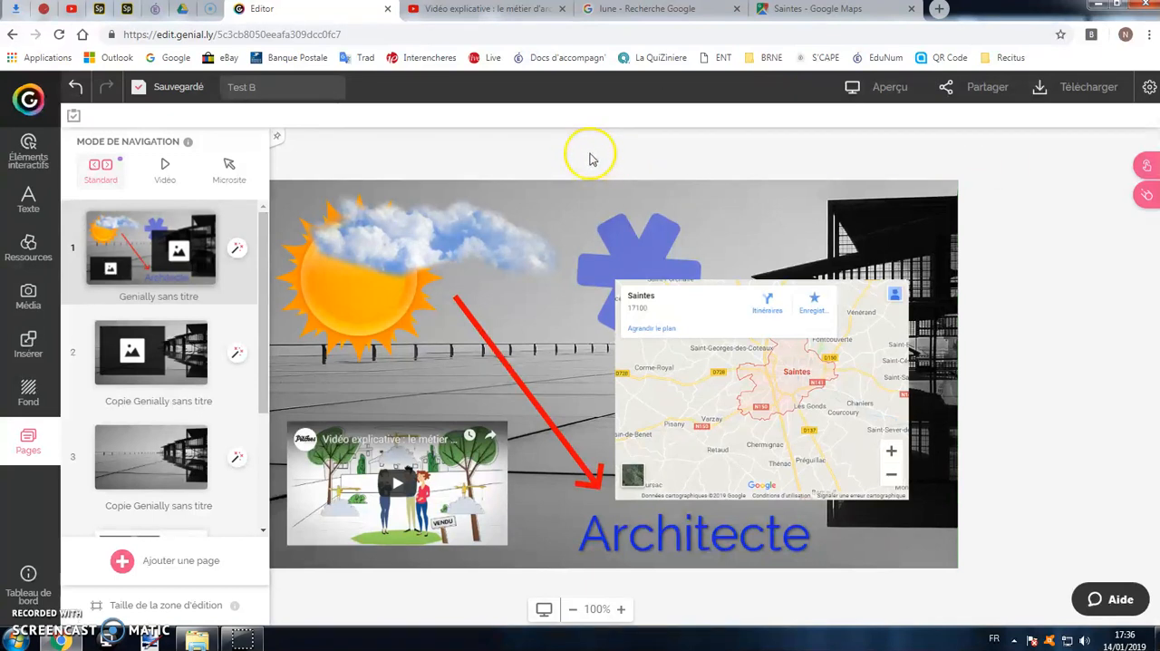
Go to the list of creations and check Test B's published view, visiting page 2 and playing the video on page 1.
left_click(30, 100)
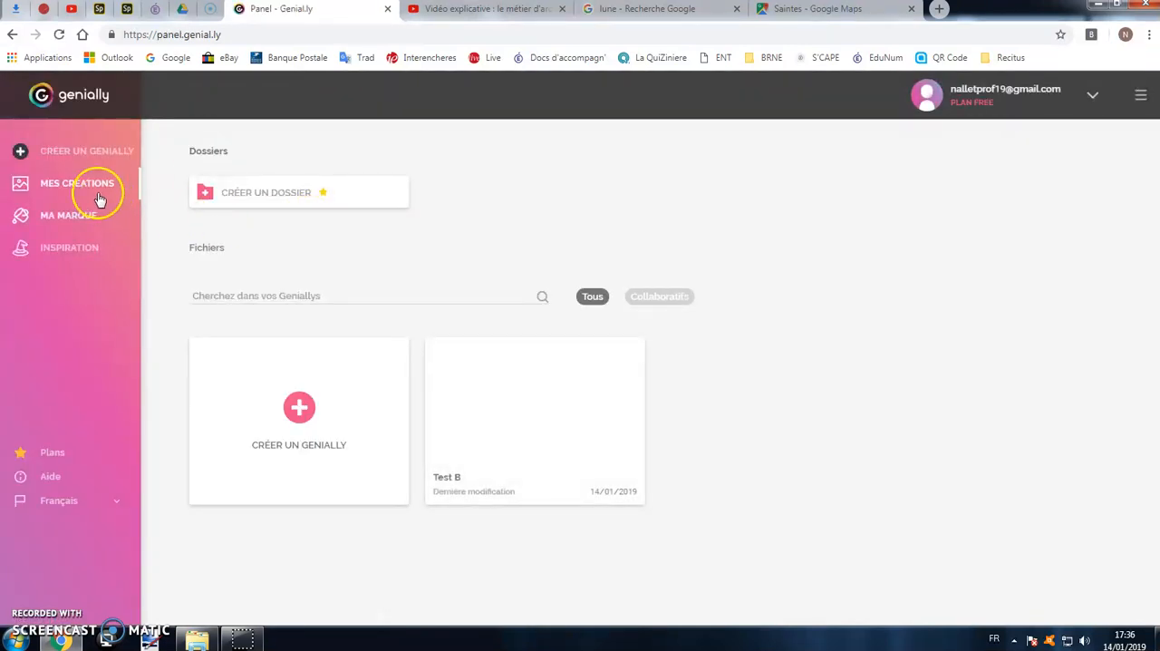
mouse_move(483, 346)
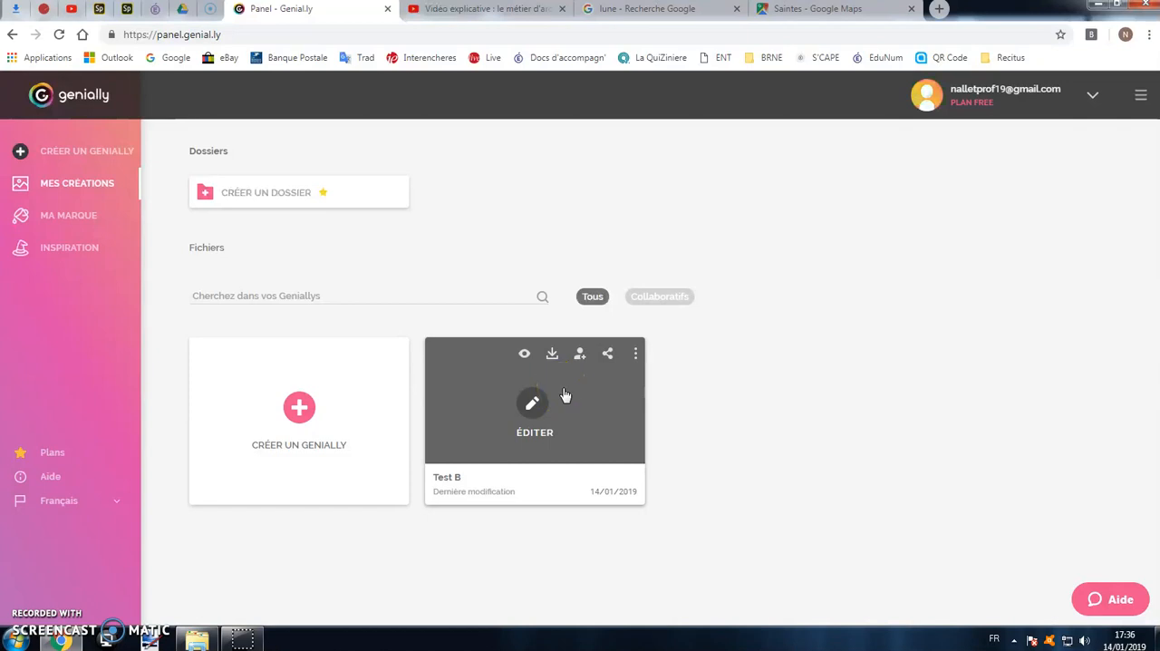
left_click(524, 355)
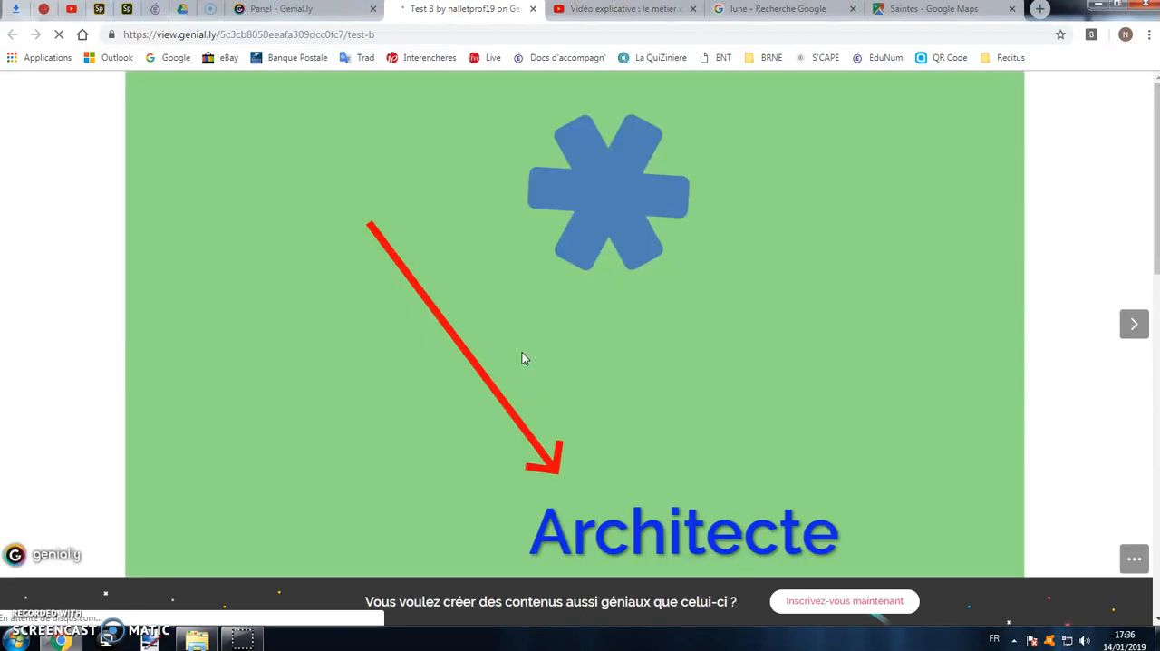
left_click(1133, 326)
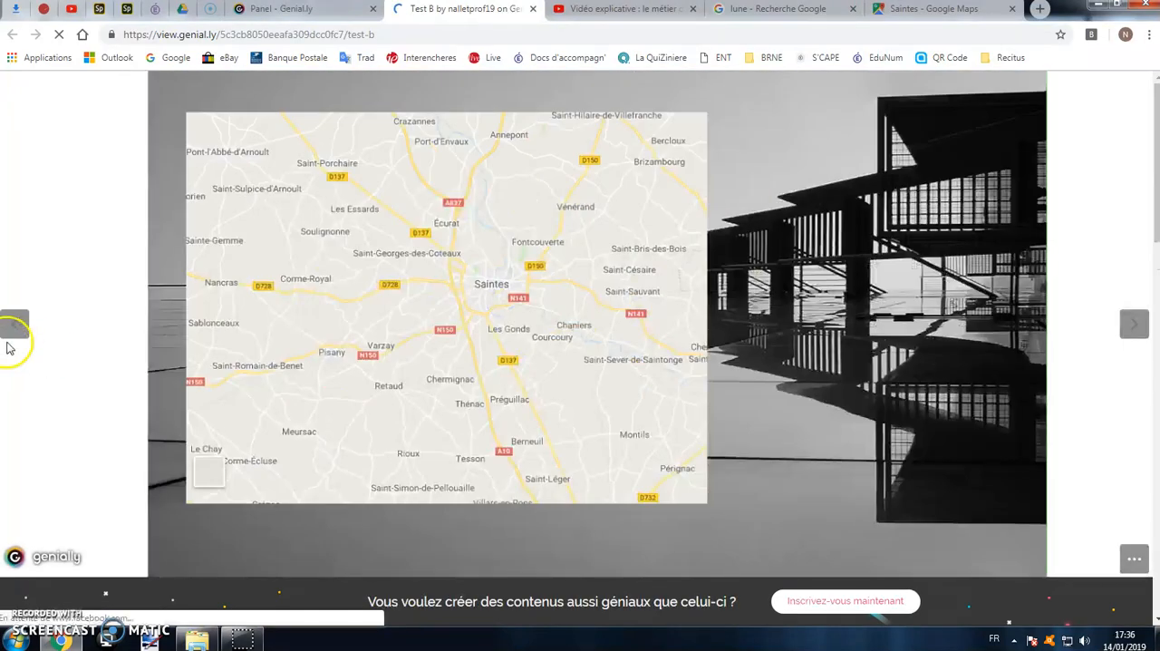
left_click(14, 325)
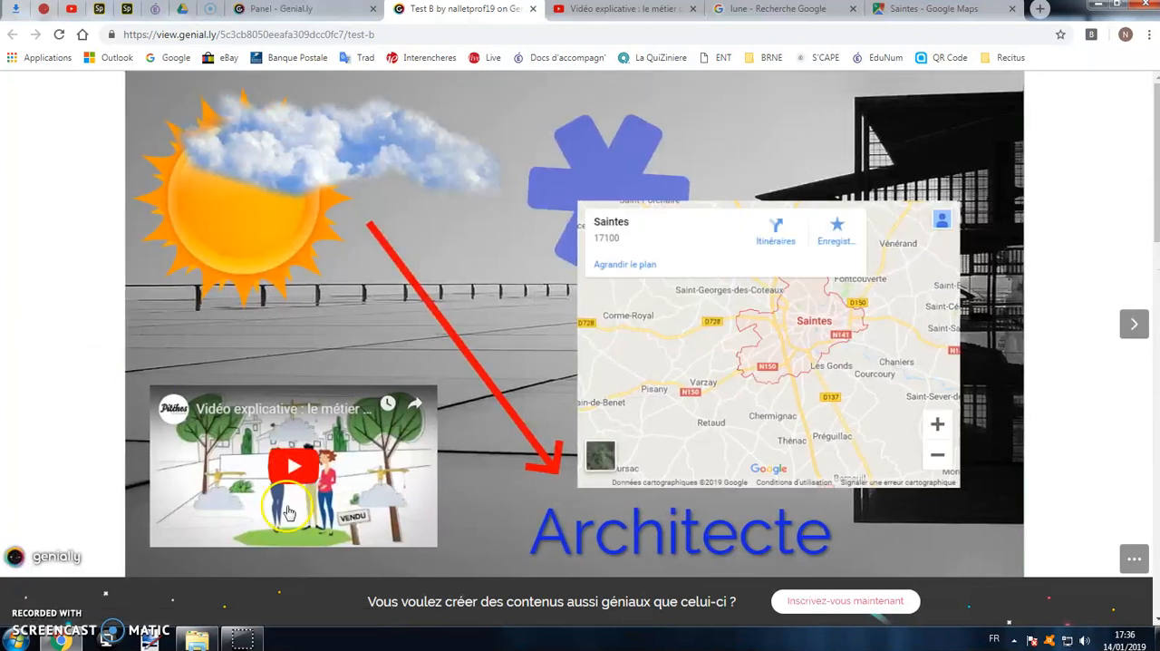
left_click(302, 471)
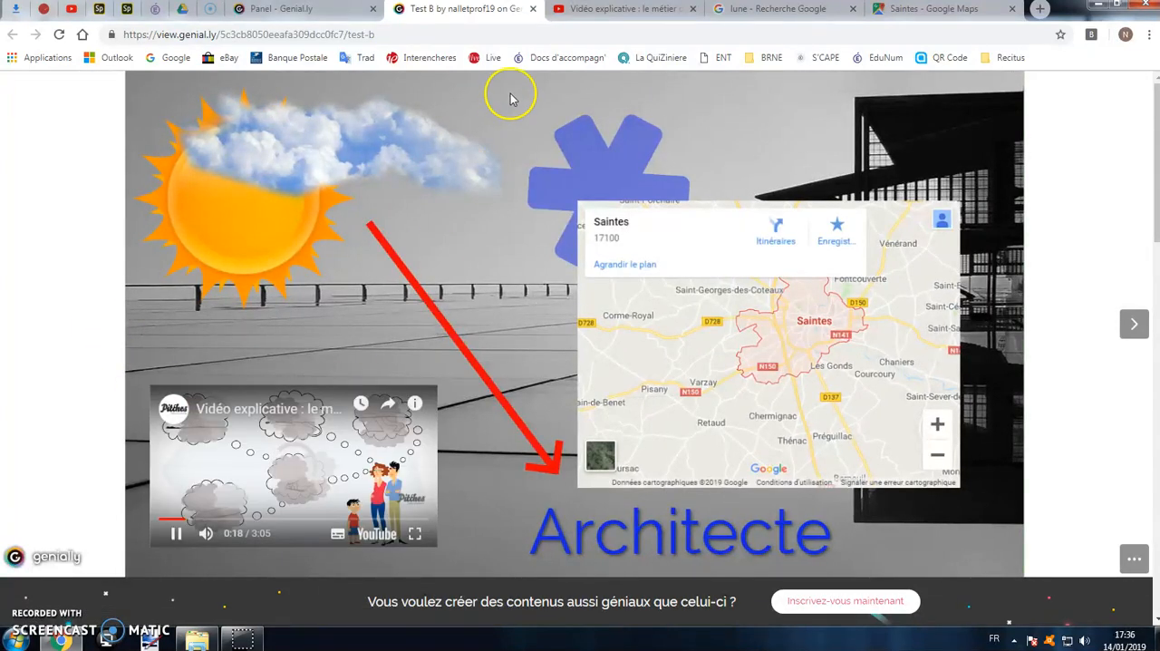
left_click(533, 8)
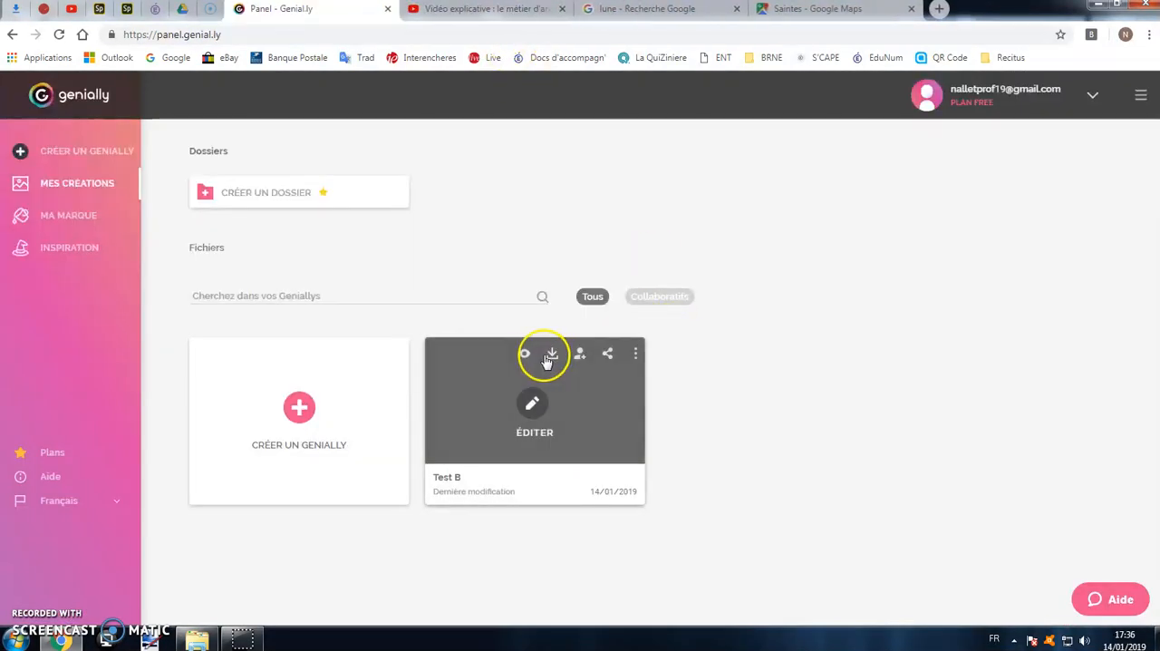
Review Test B's sharing options: view link, embed code, e-mail sending and social networks.
left_click(606, 355)
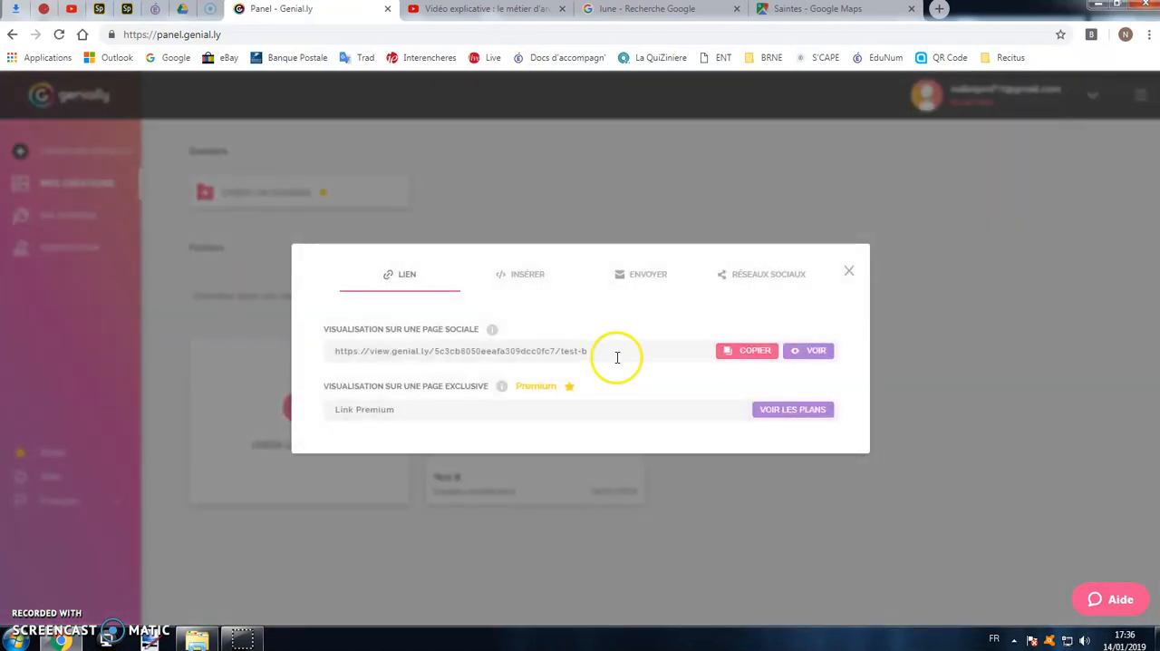
left_click(579, 355)
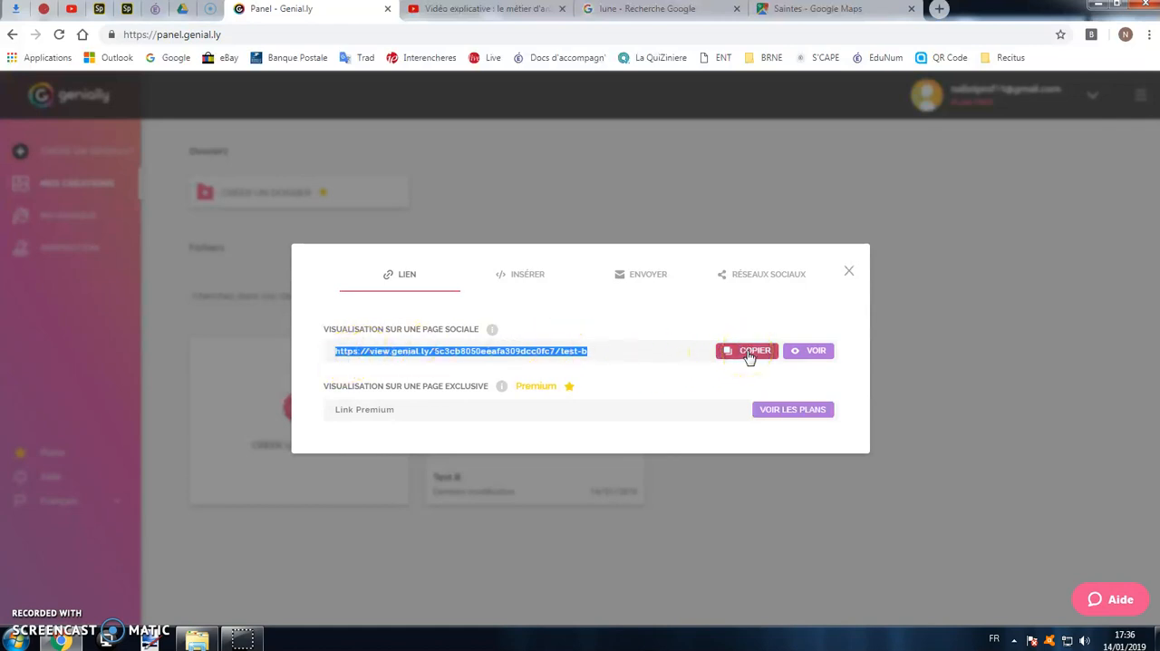
left_click(518, 277)
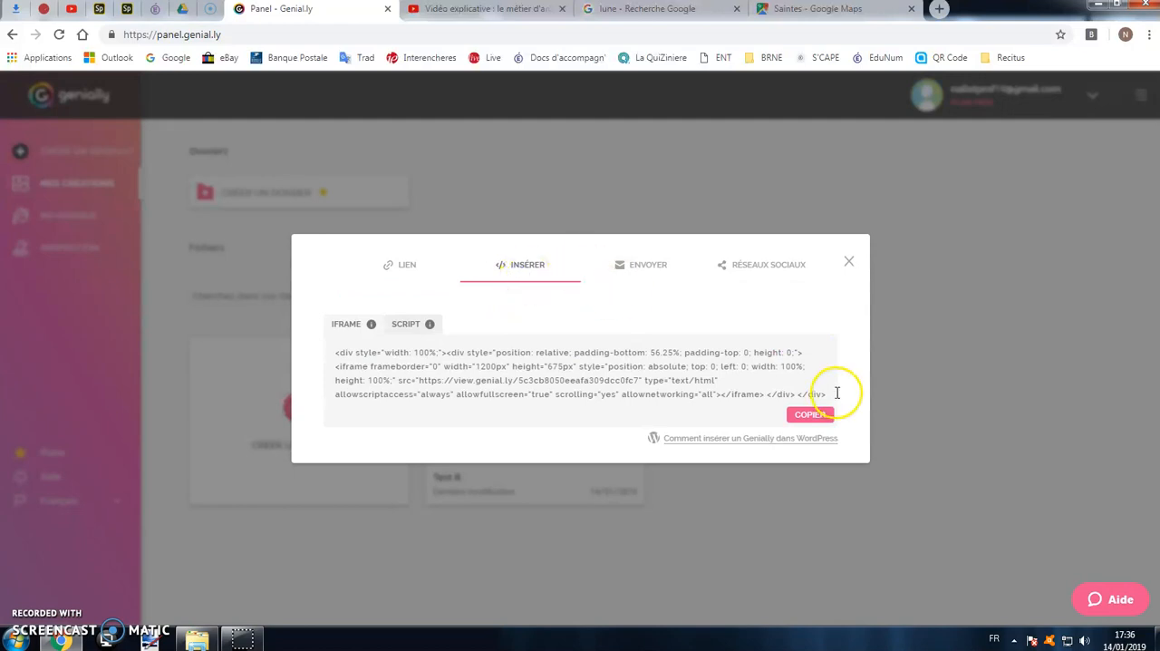
left_click(647, 269)
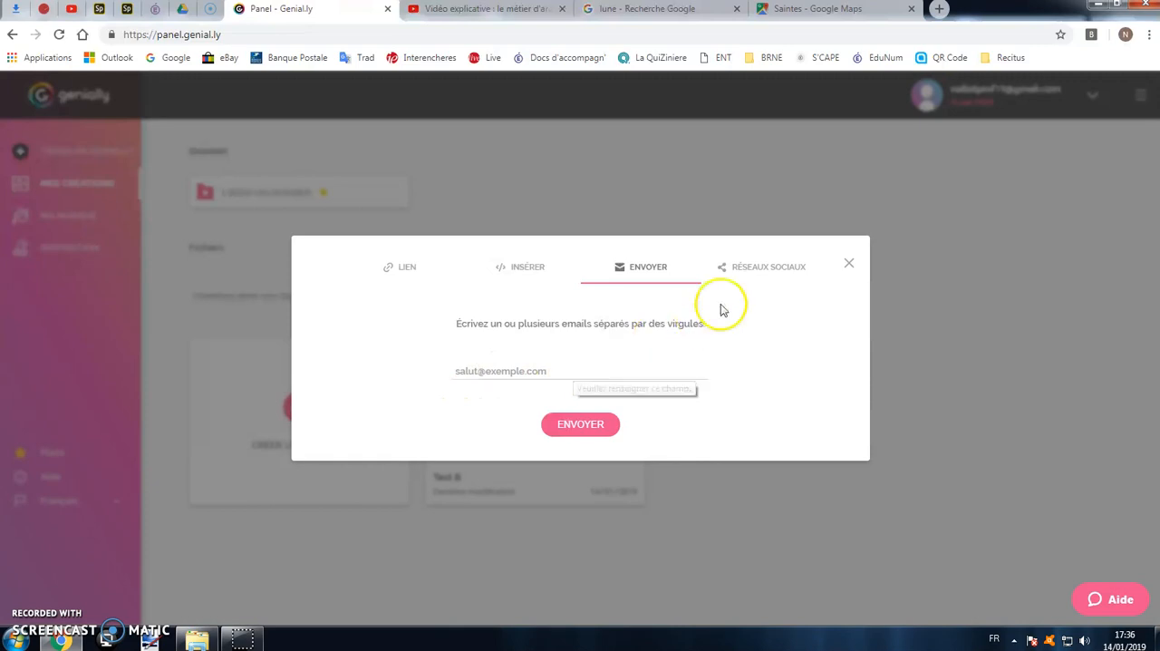
left_click(761, 268)
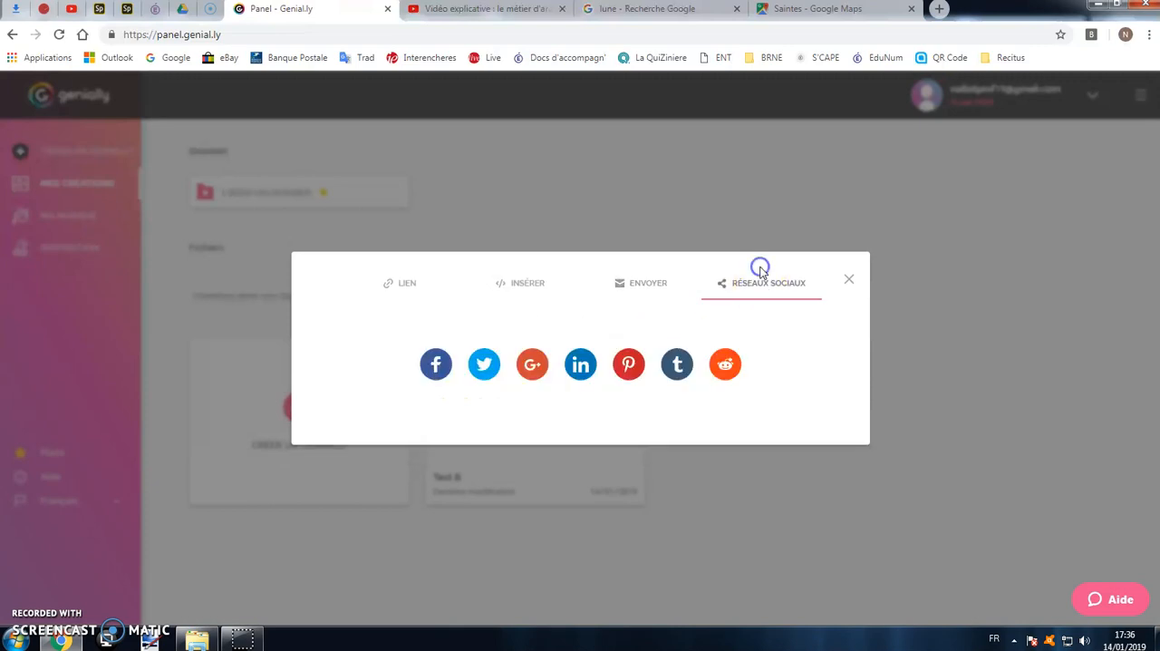
left_click(847, 279)
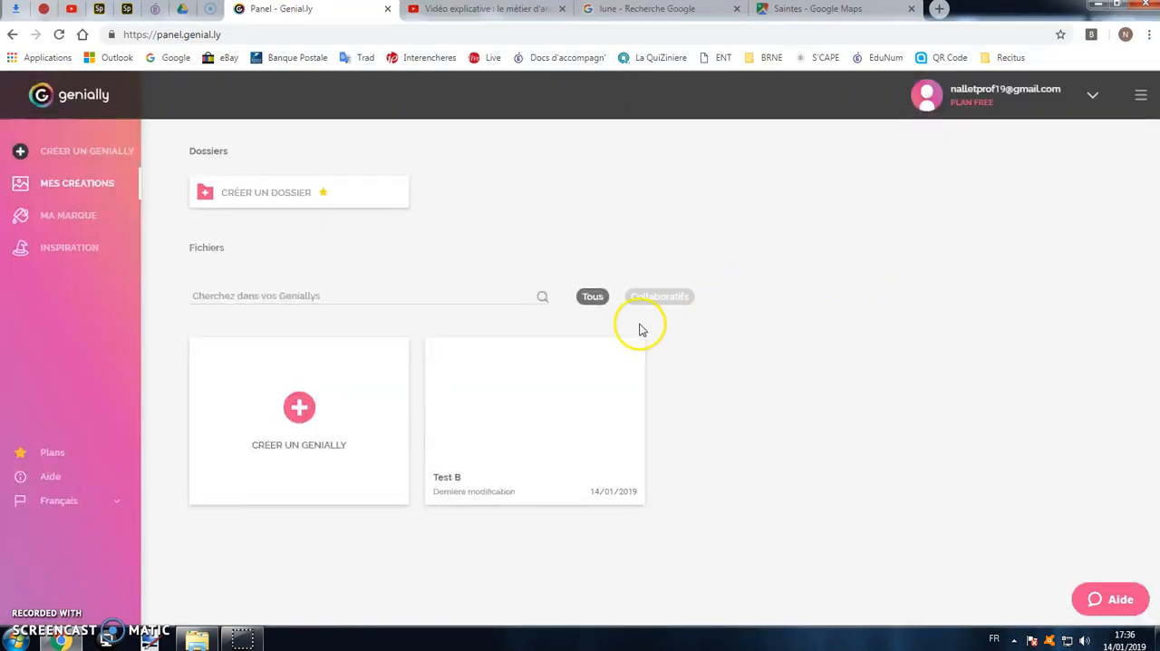
Duplicate the Test B presentation in the list of creations.
mouse_move(599, 429)
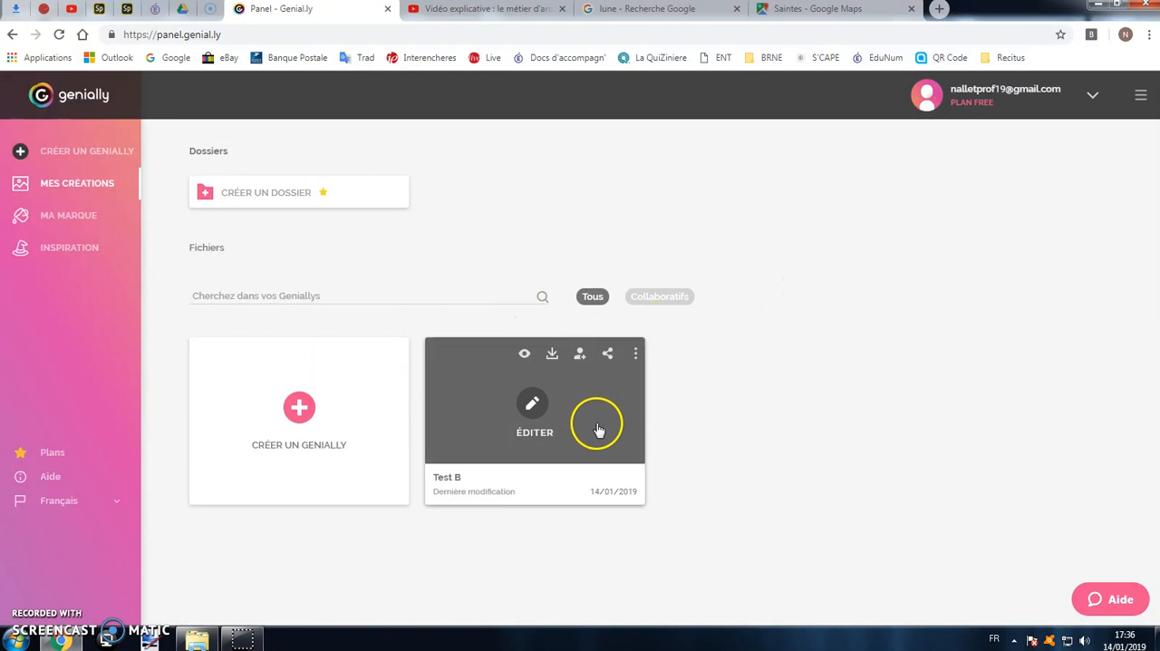
left_click(635, 353)
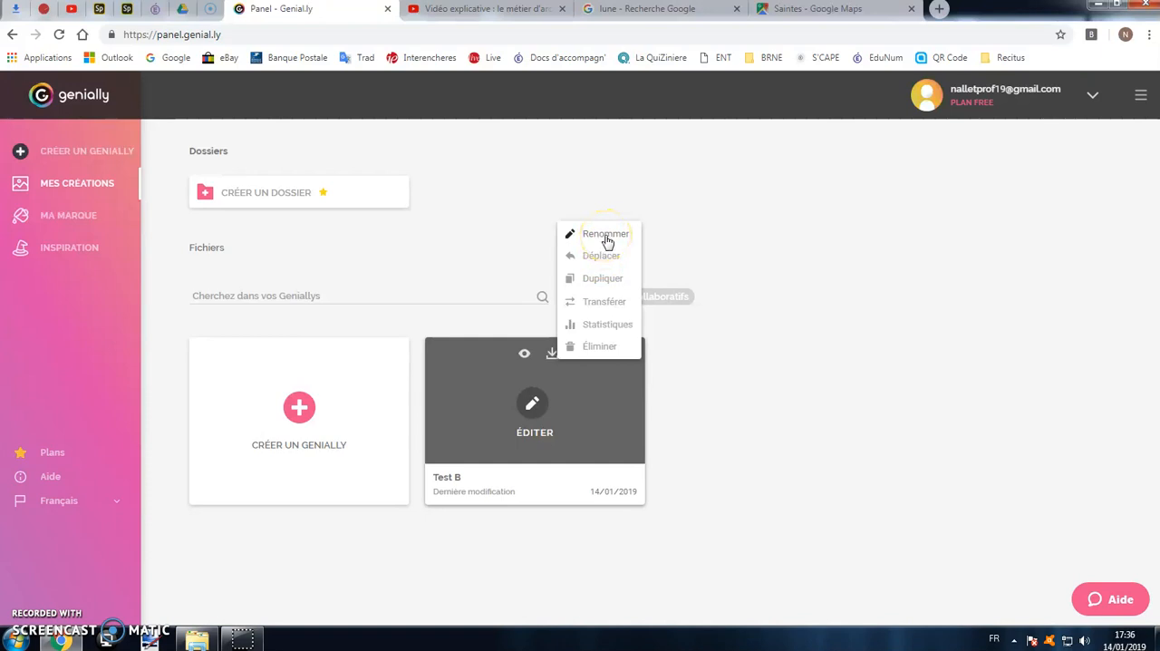
left_click(602, 278)
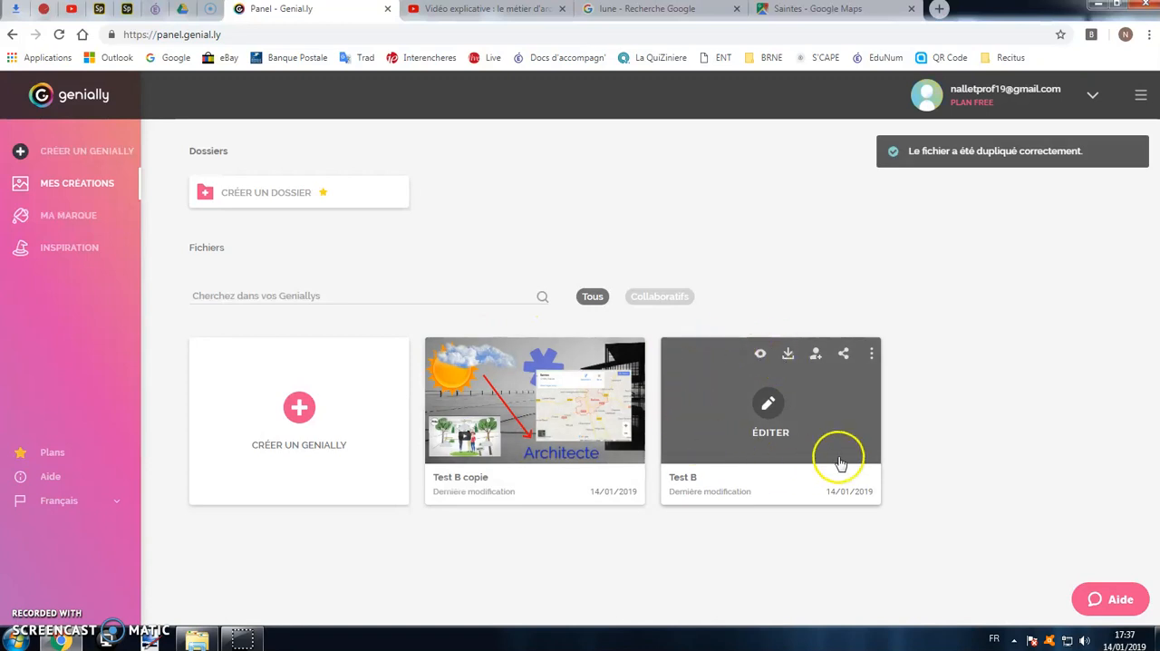
Delete the original Test B presentation, keeping the copy.
left_click(871, 354)
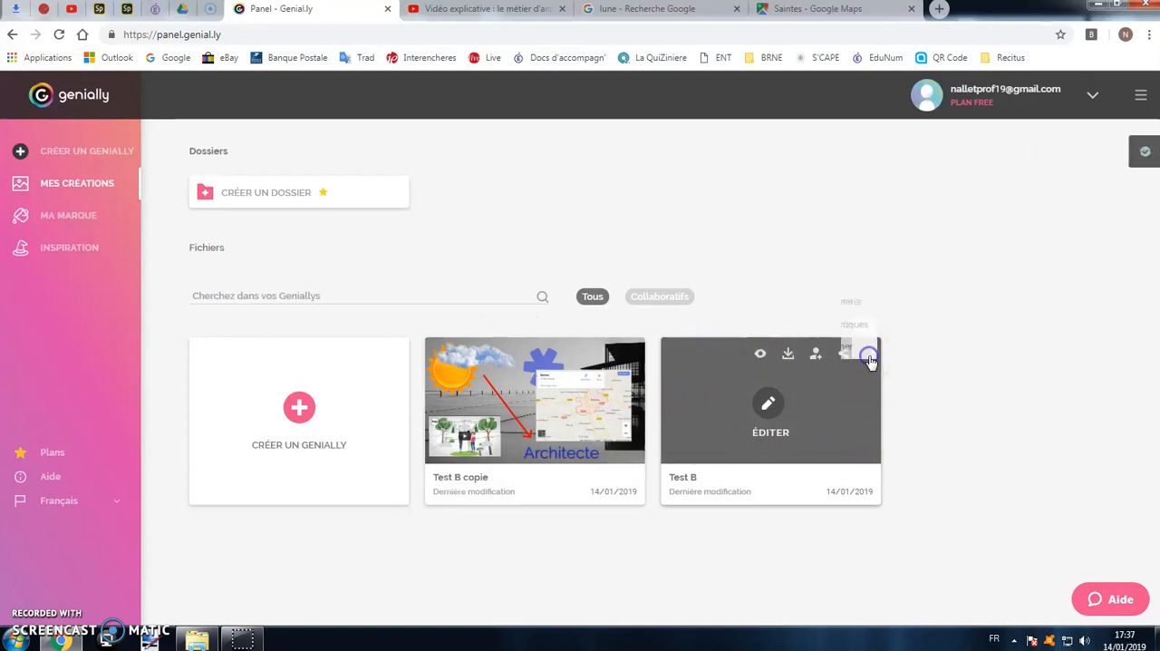
left_click(836, 350)
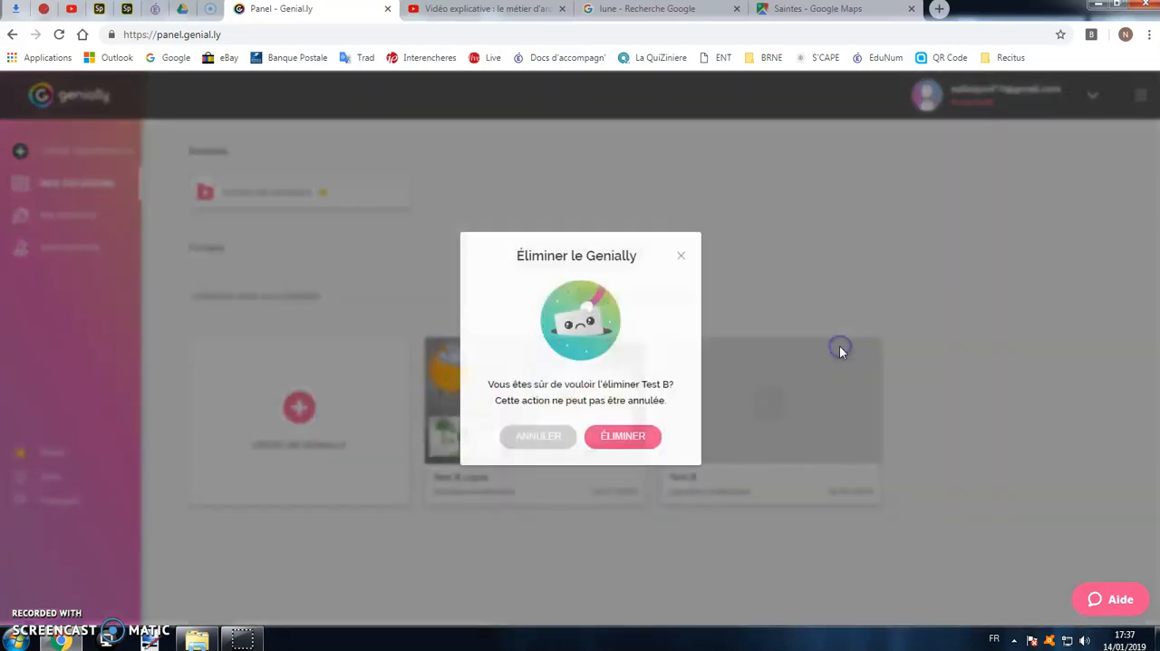
left_click(607, 446)
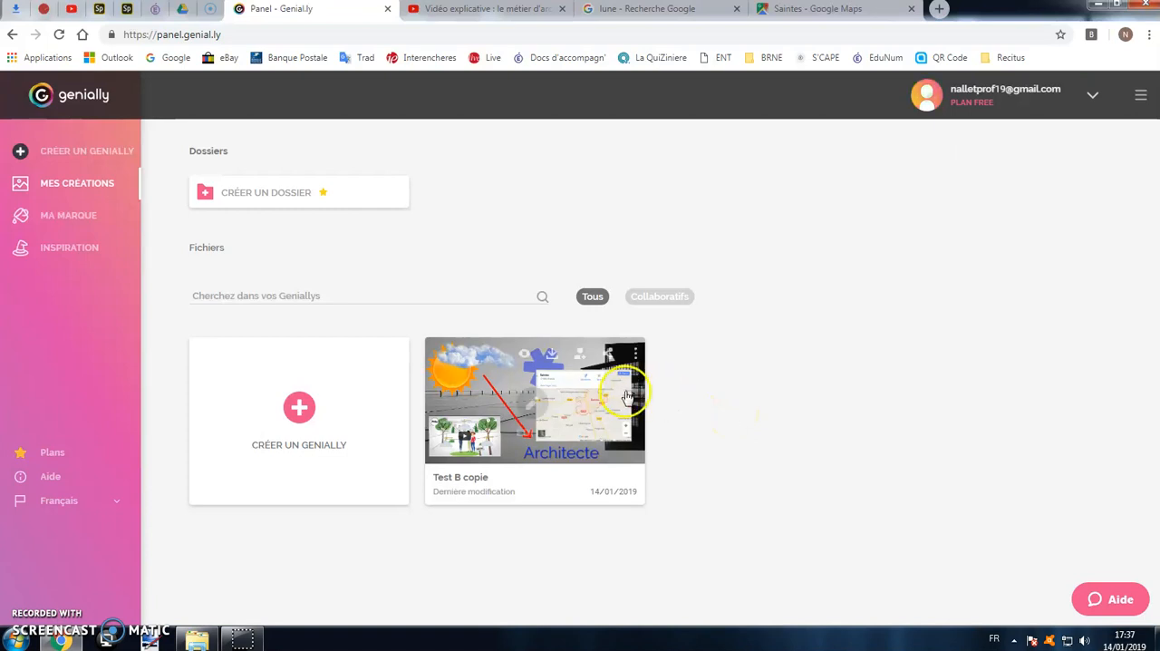
Invite a collaborator to "Test B copie" by entering the collaborator's e-mail address.
mouse_move(630, 378)
left_click(581, 356)
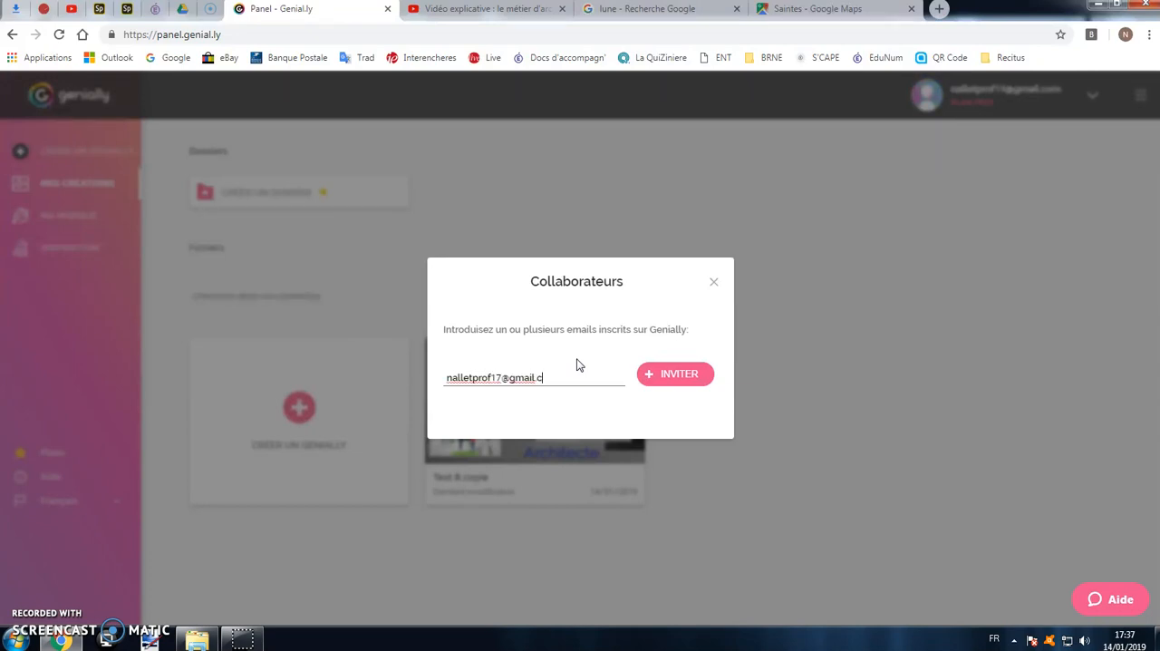
left_click(651, 375)
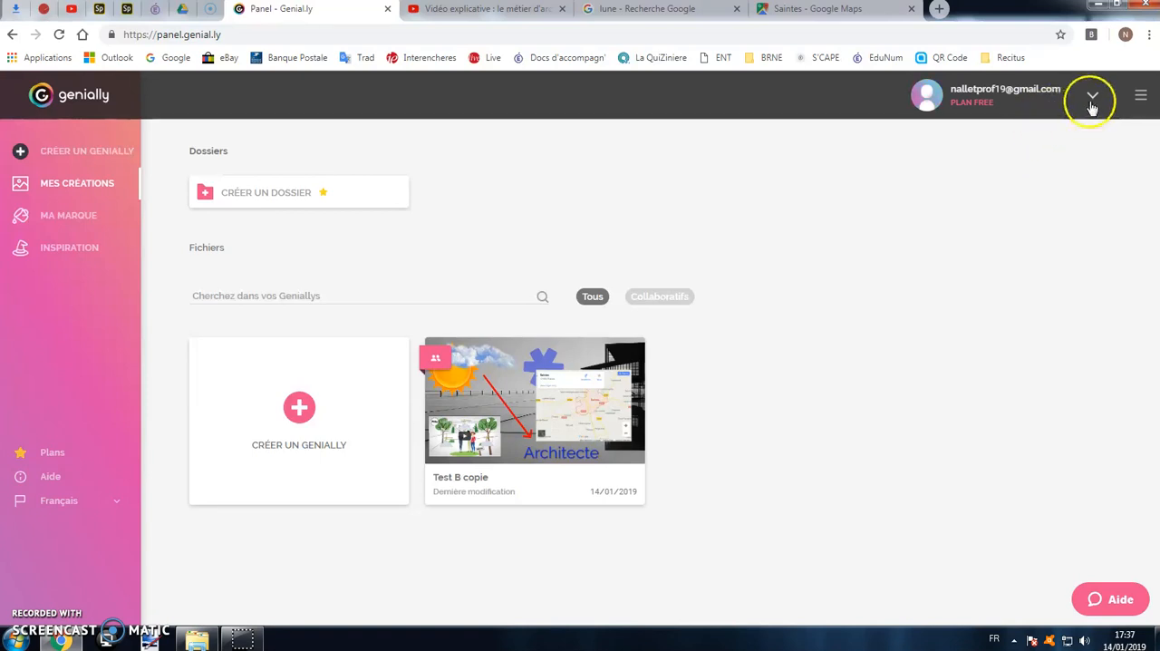
Log out of Genially, find its site again with a Google search for "genially" and open the login page.
left_click(1092, 100)
left_click(1061, 141)
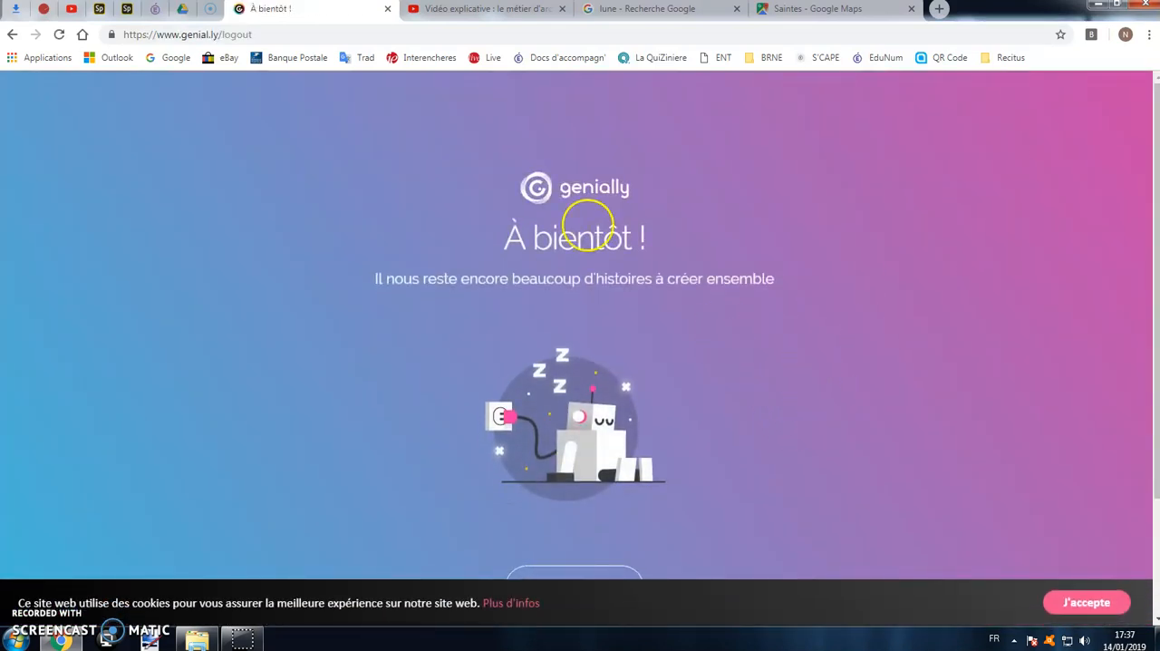
left_click(171, 57)
type("genially")
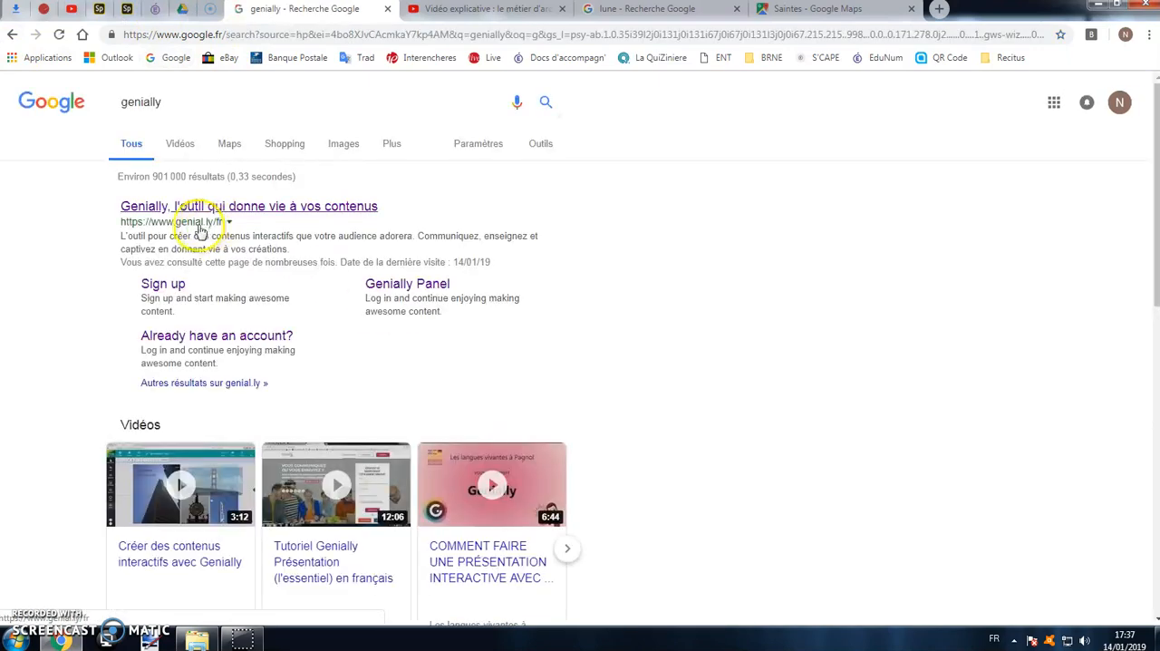
left_click(205, 205)
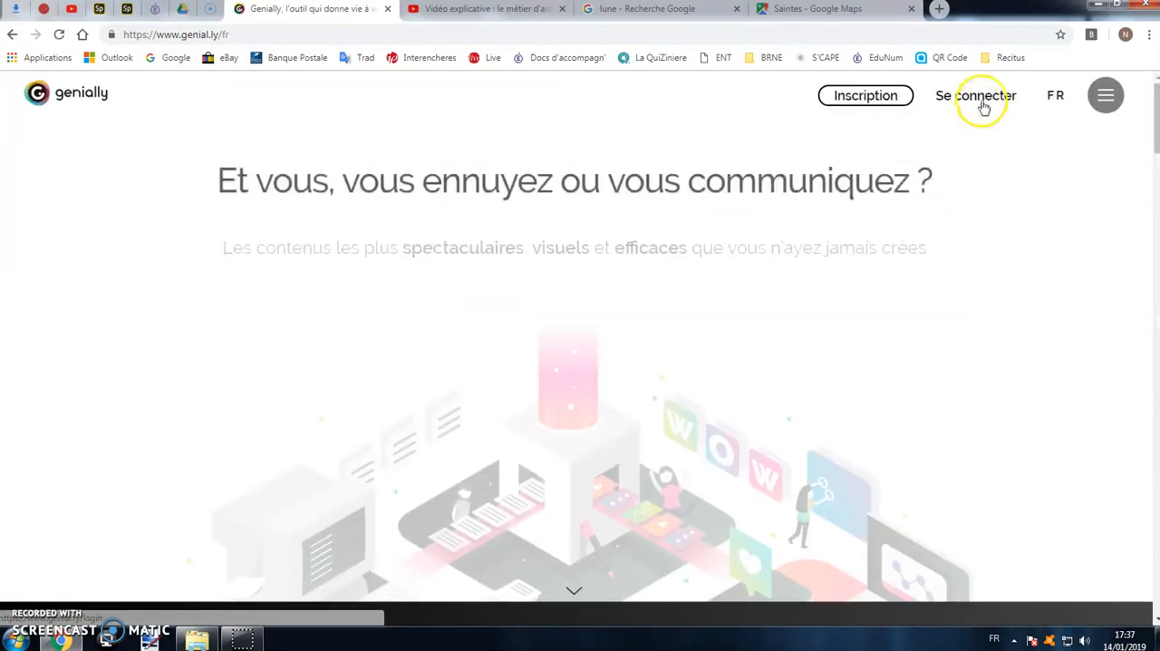
left_click(979, 96)
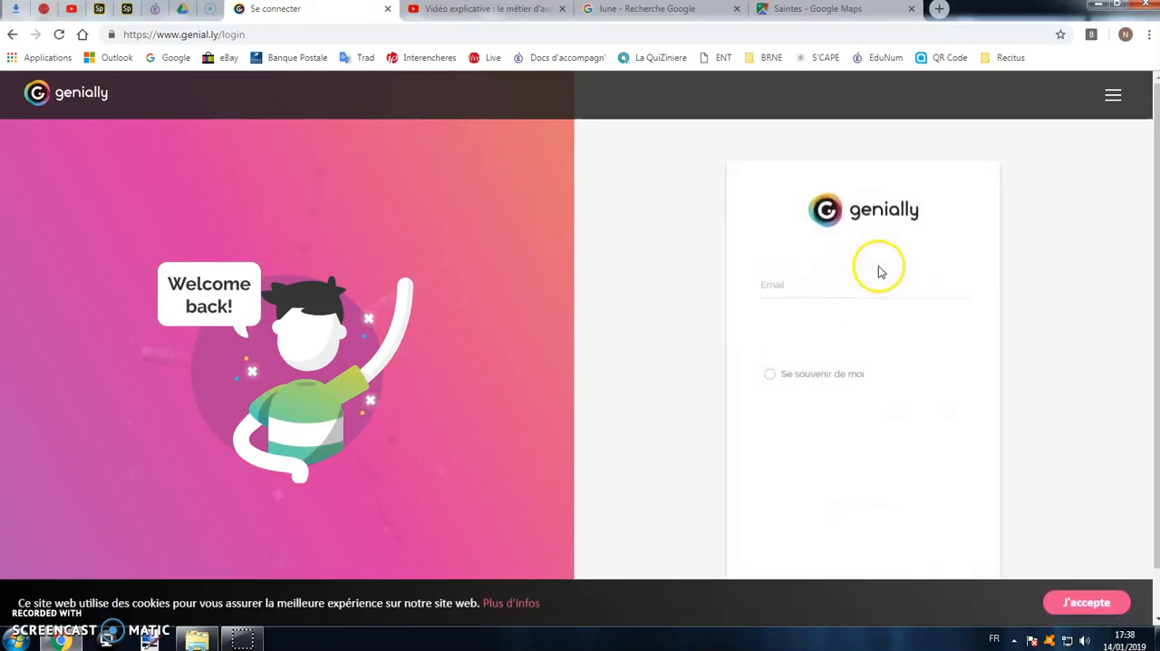
Log in to the invited collaborator's Genially account with its e-mail and password.
left_click(843, 274)
left_click(842, 333)
left_click(832, 305)
type("••")
left_click(834, 403)
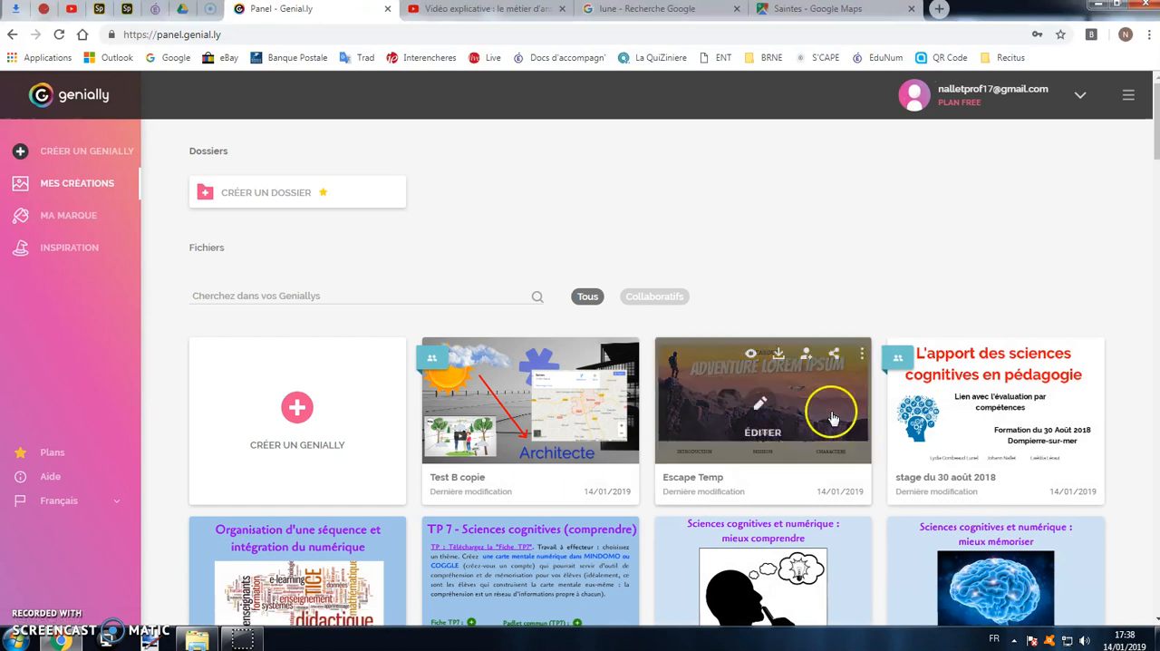
Open the shared "Test B copie" for editing and display its list of pages.
mouse_move(504, 374)
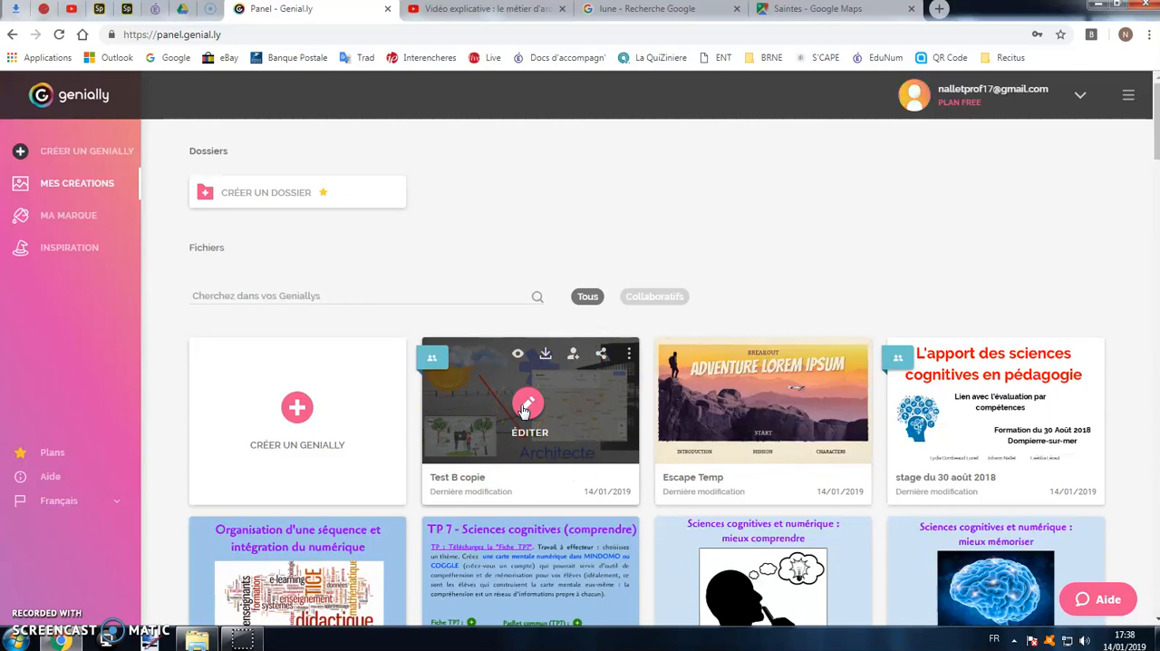
left_click(524, 410)
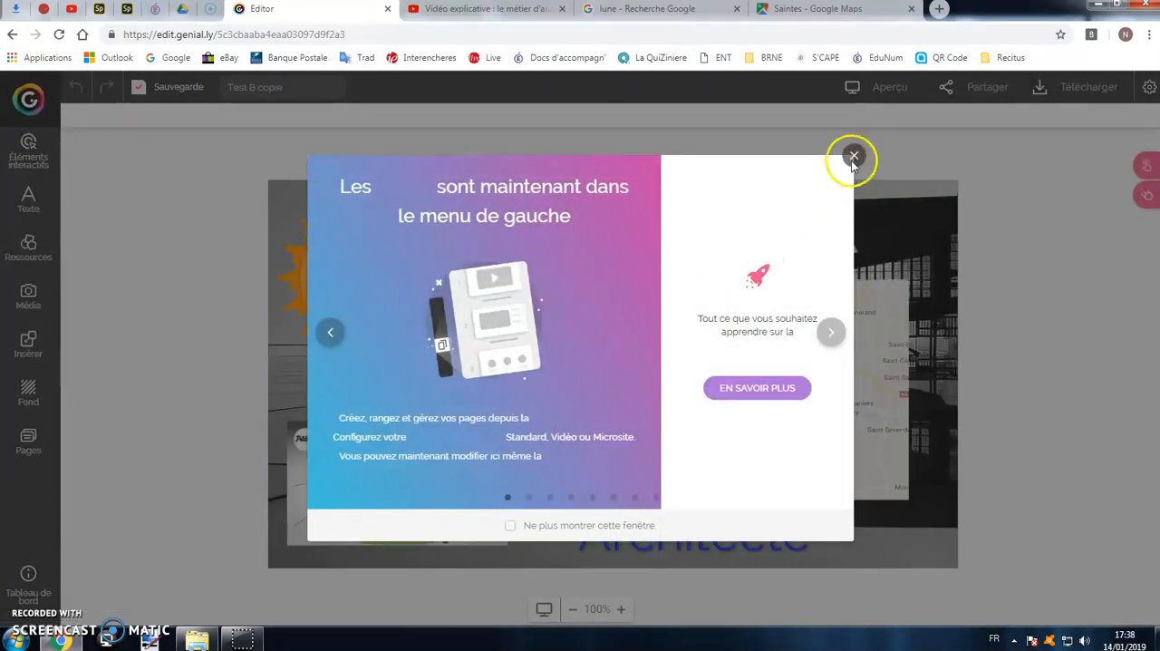
left_click(853, 156)
left_click(40, 451)
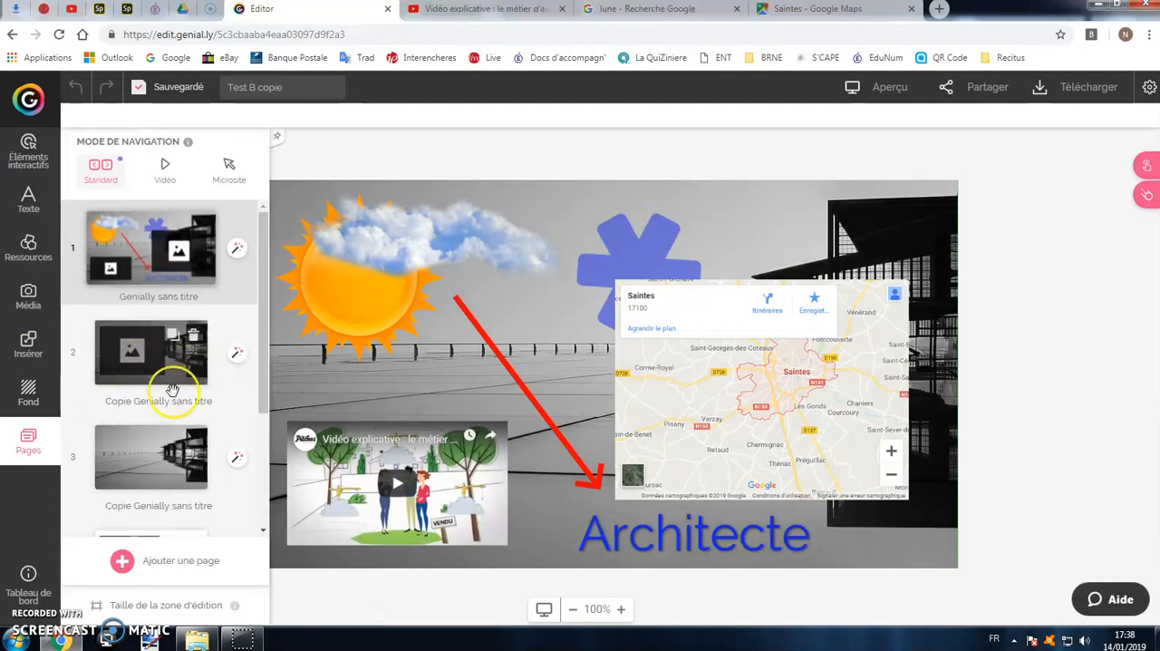
Browse pages 3 and 2 of the shared copy, ending on page 1 with the Standard navigation mode selected.
left_click(154, 453)
left_click(163, 358)
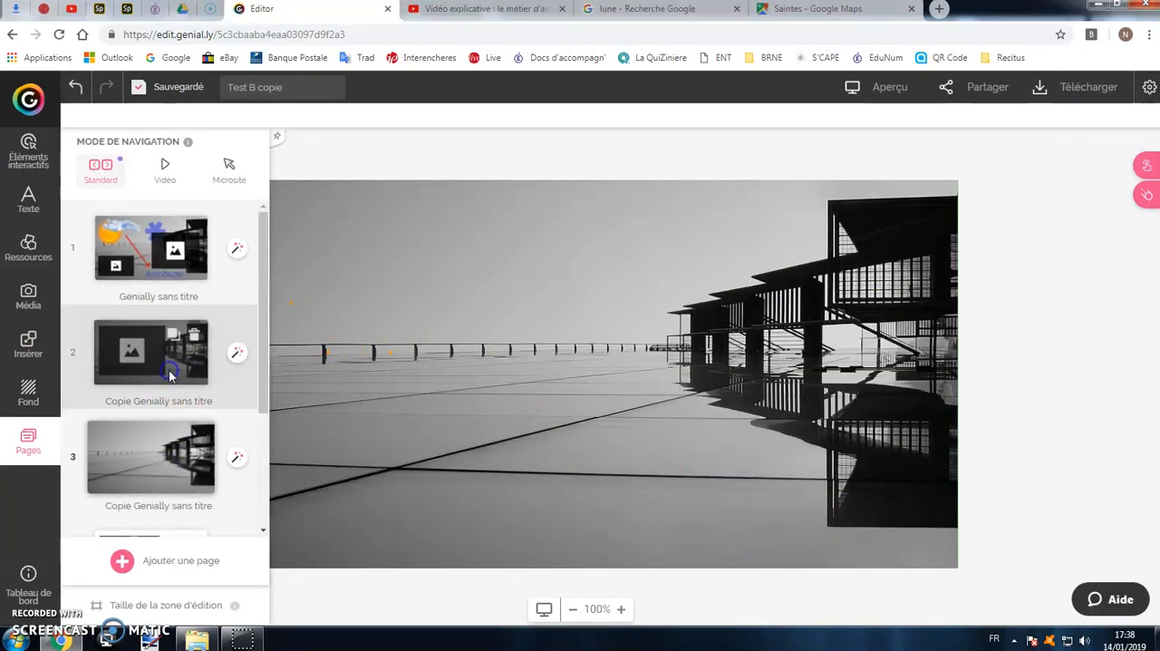
left_click(180, 276)
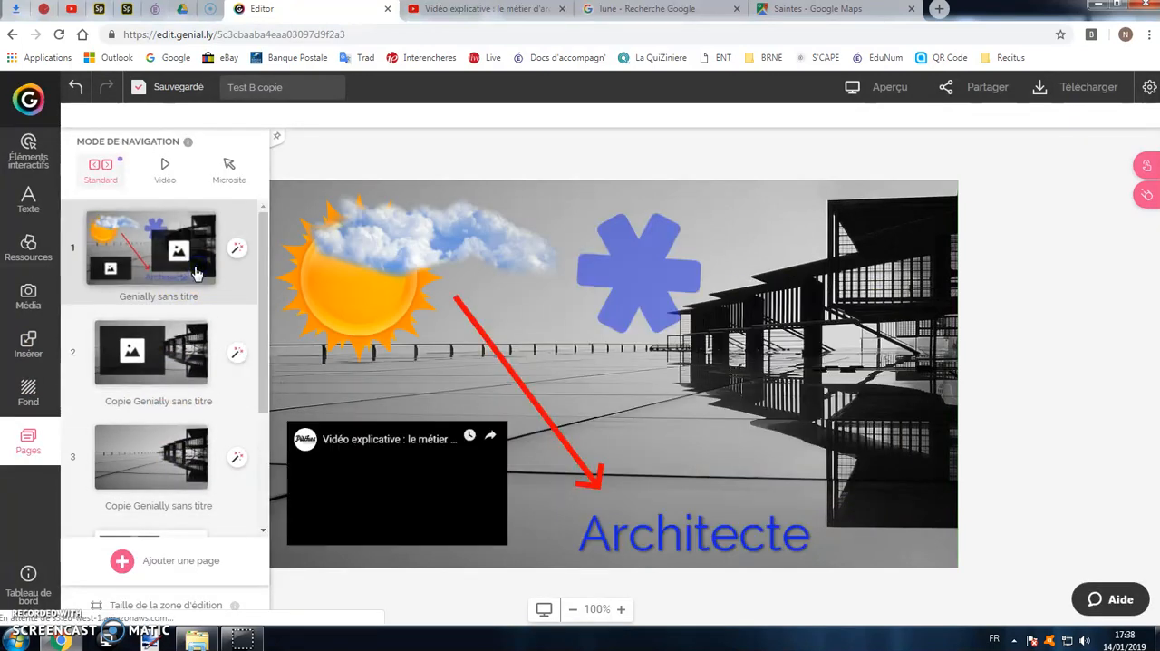
left_click(100, 165)
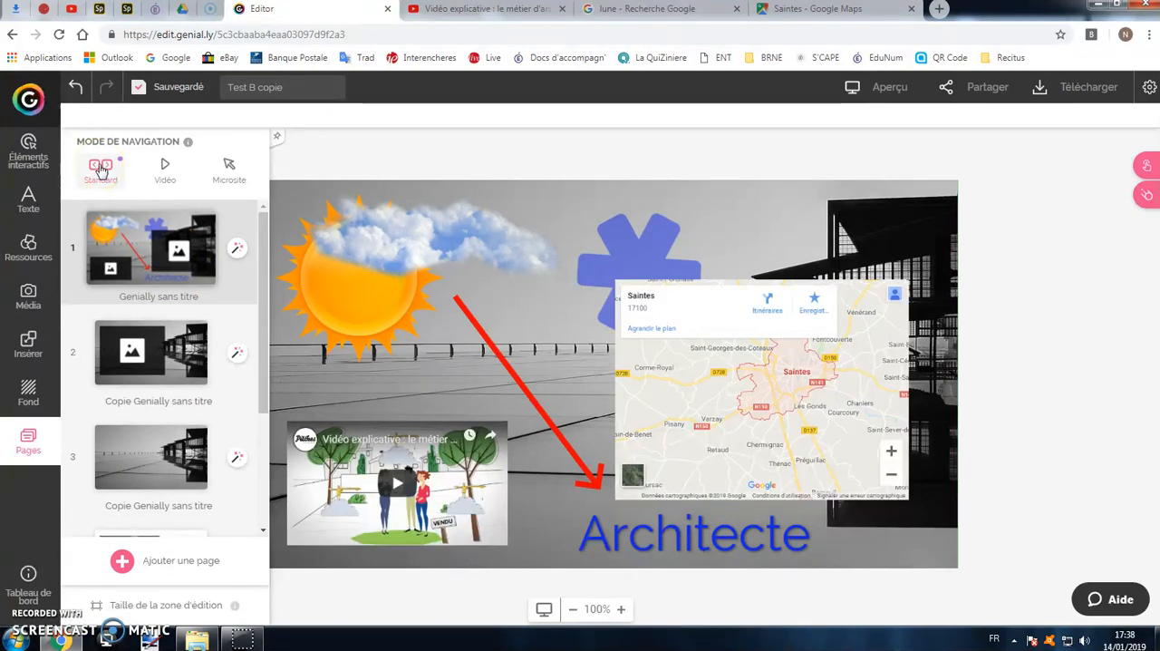